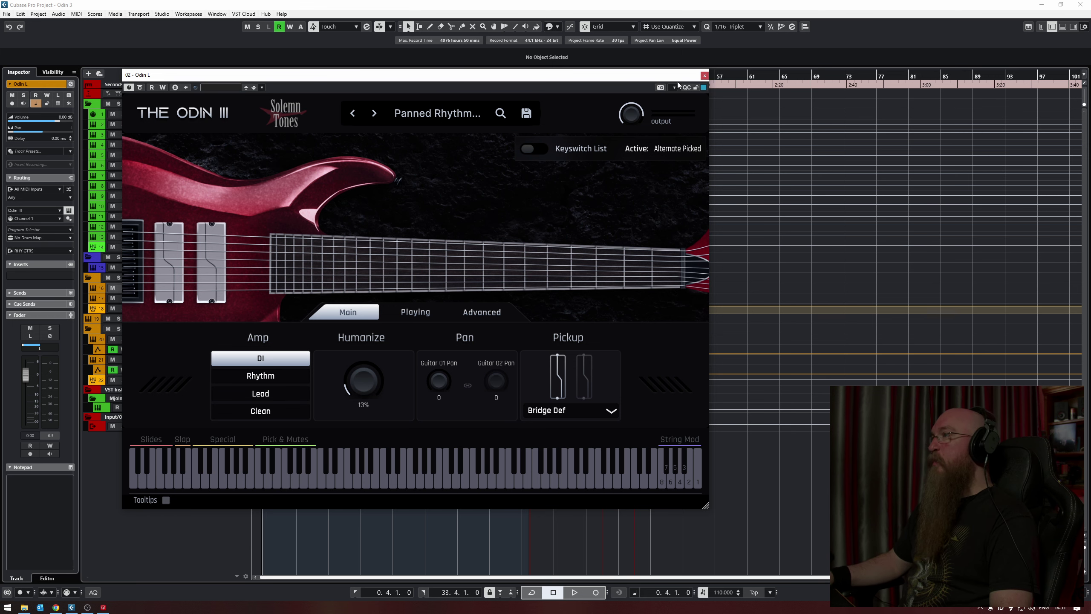
Start playback of the song and view the Odin Clean L track's instrument while the clean intro plays
left_click(705, 75)
key("space")
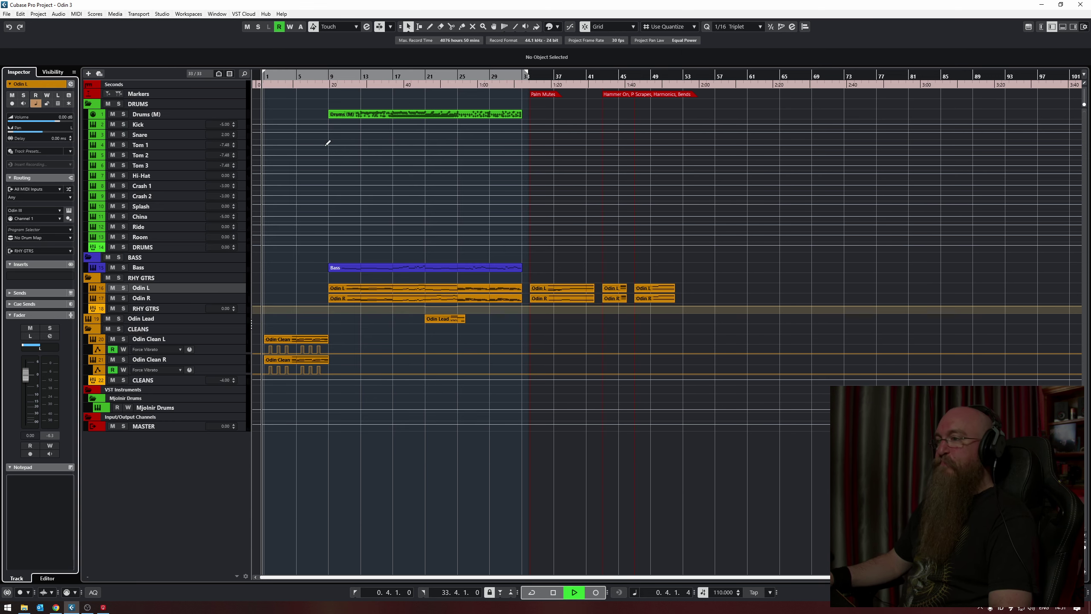
left_click(235, 338)
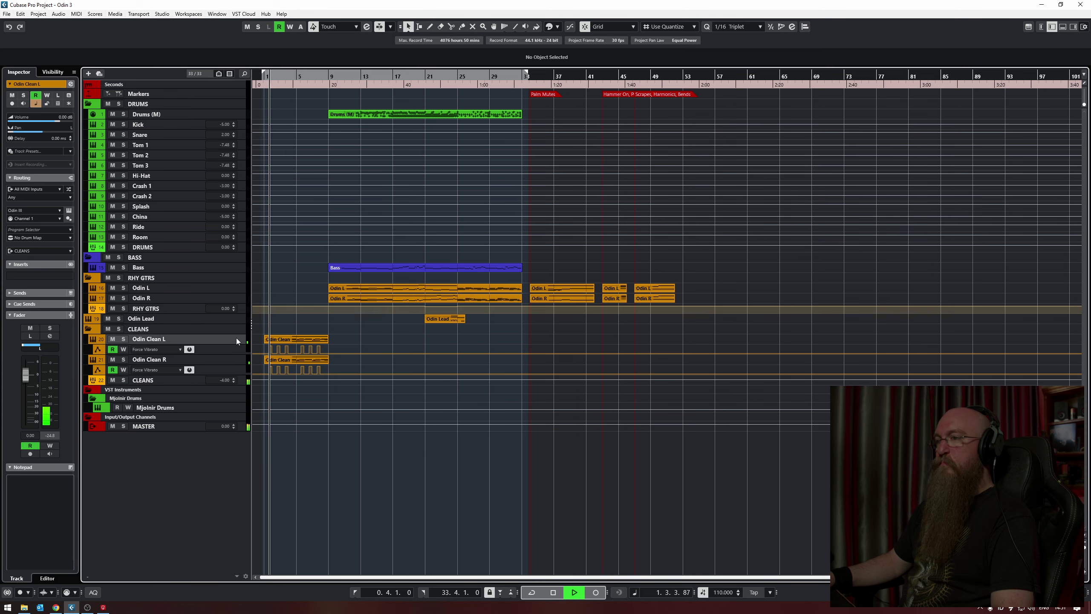
left_click(71, 84)
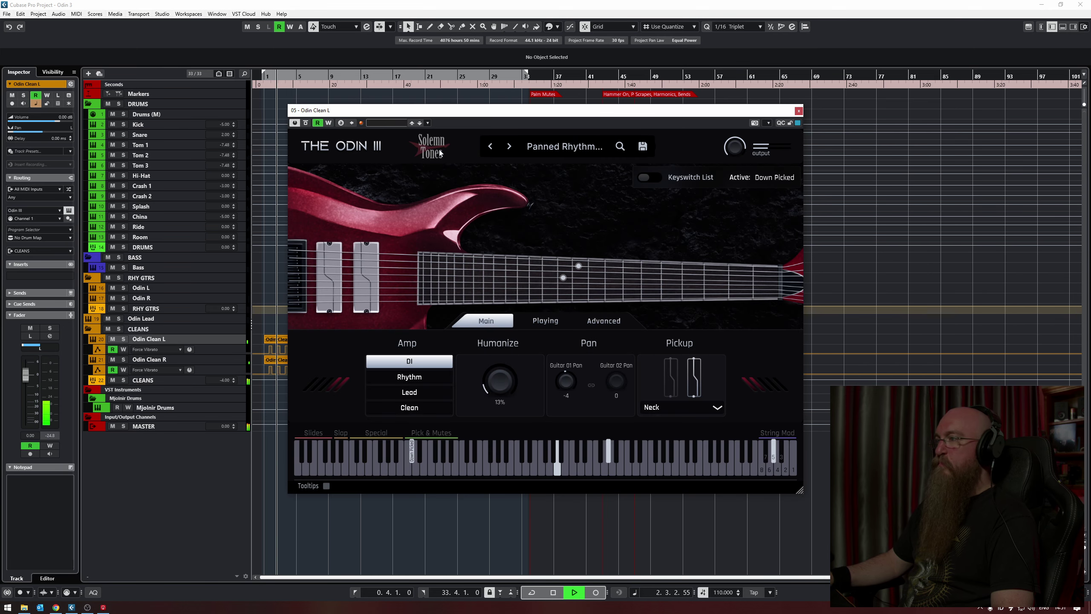
left_click_drag(327, 110, 180, 85)
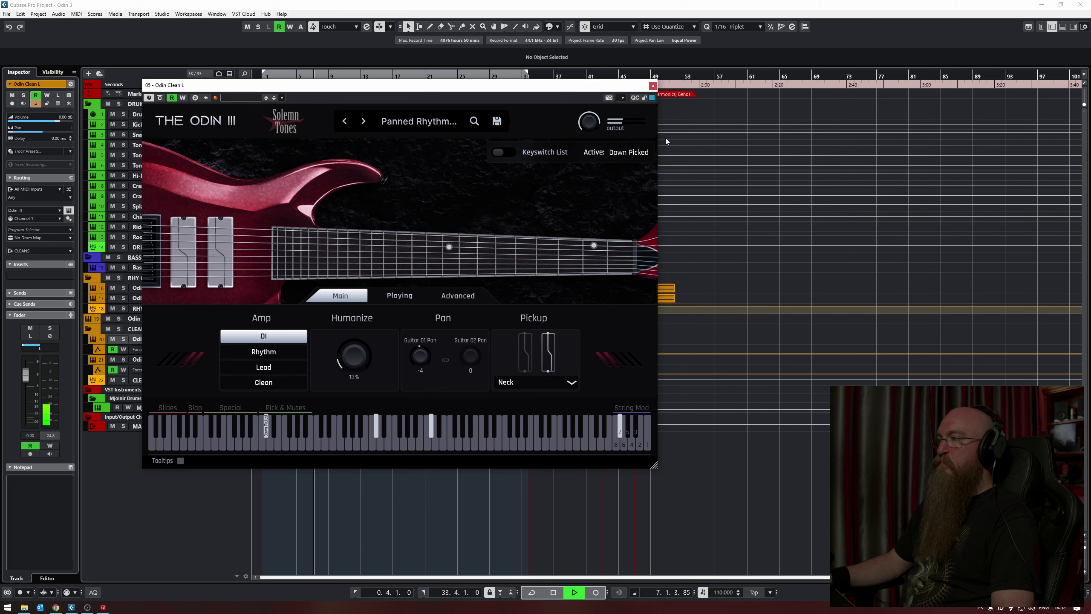
left_click(653, 86)
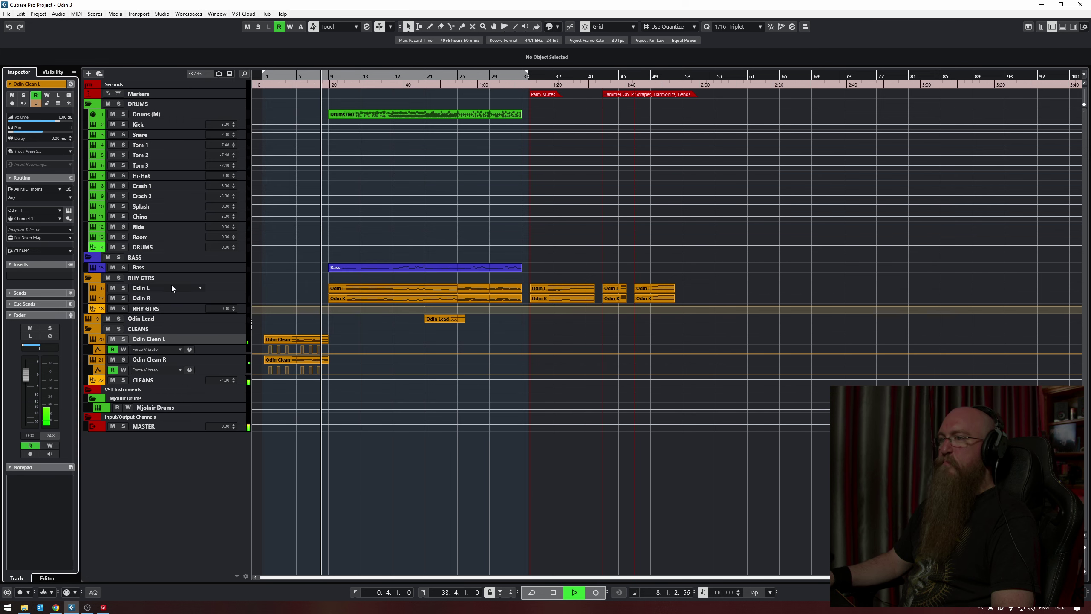
View the Odin L track's instrument during the rhythm section, then close its window
left_click(145, 288)
left_click(69, 210)
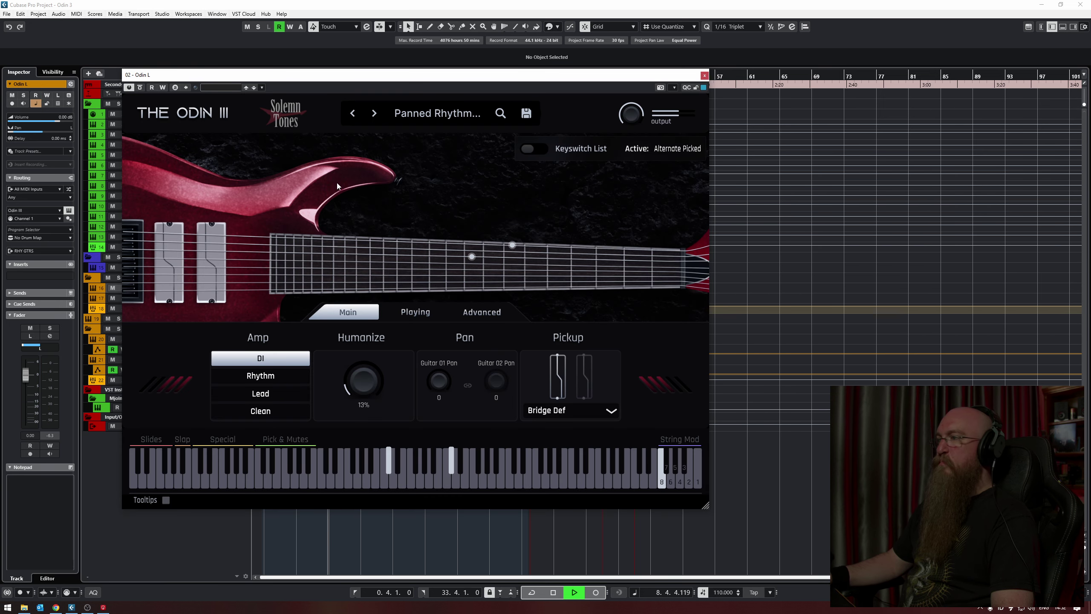
left_click_drag(392, 78, 361, 57)
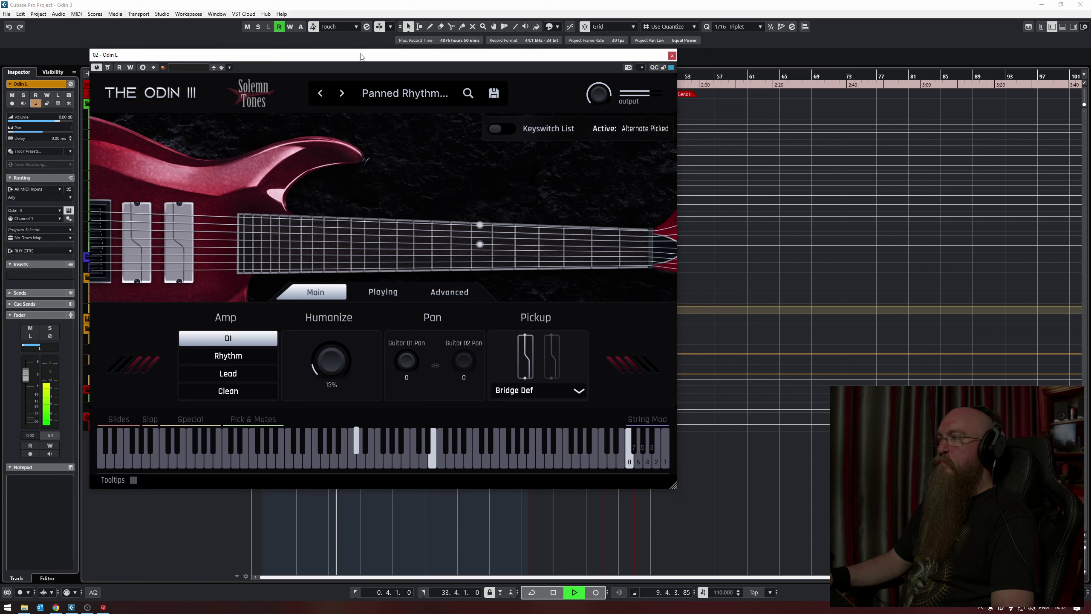
left_click(362, 98)
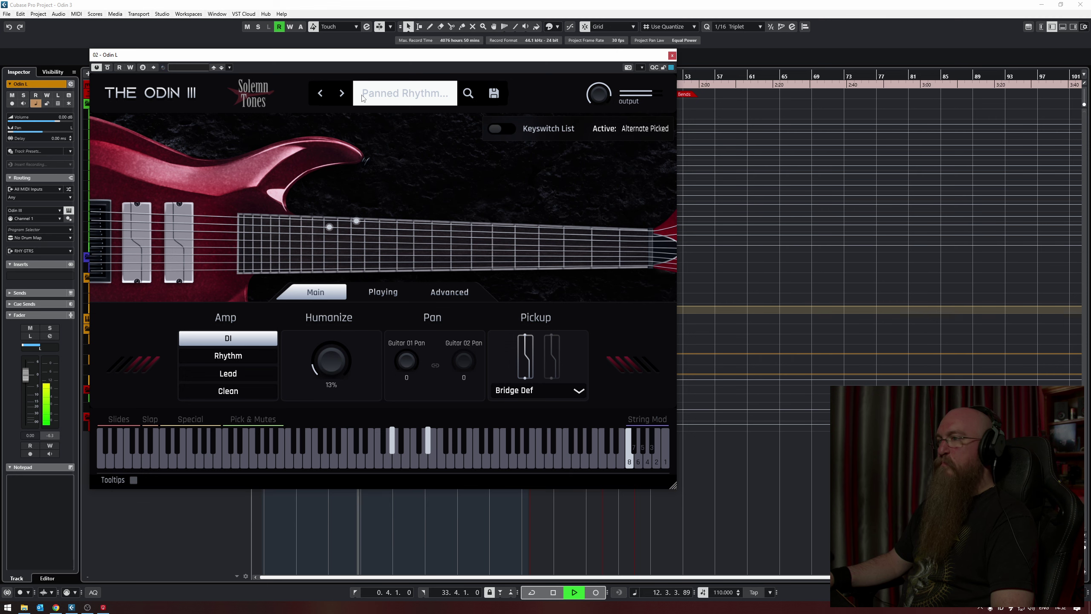
left_click(672, 55)
Follow the notes of the main Odin L and Odin R rhythm parts in the key editor during playback, then stop
left_click_drag(324, 290, 351, 300)
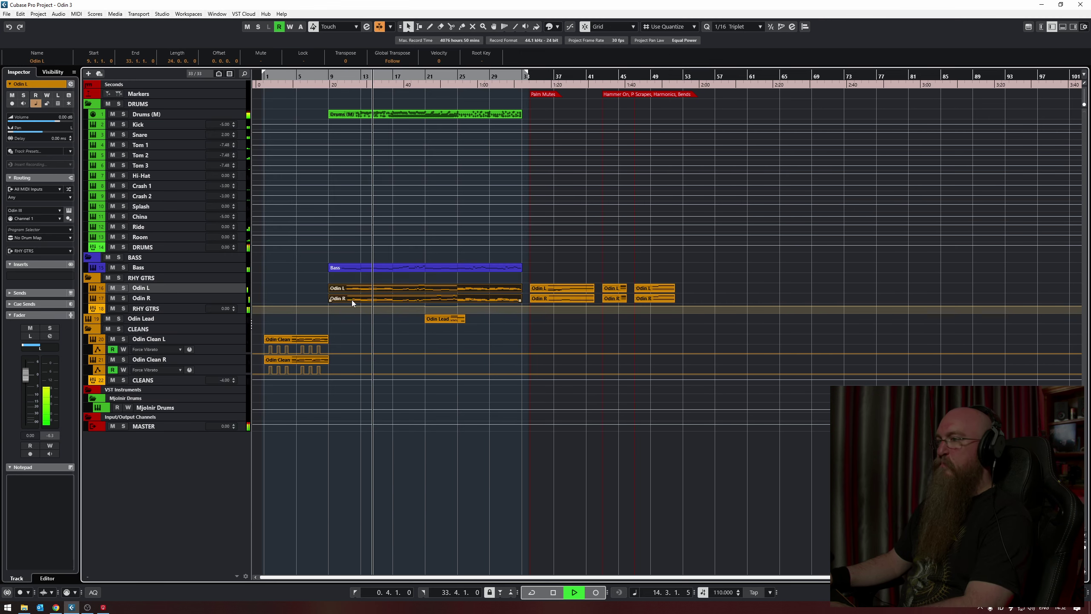
double_click(351, 301)
scroll(308, 331, "up", 3)
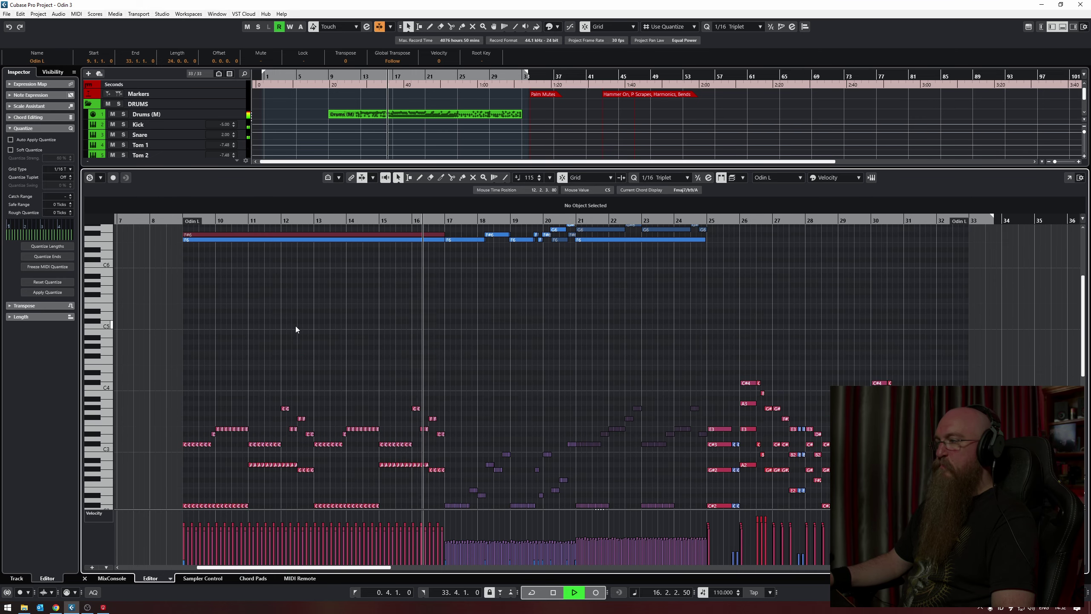
scroll(295, 329, "up", 3)
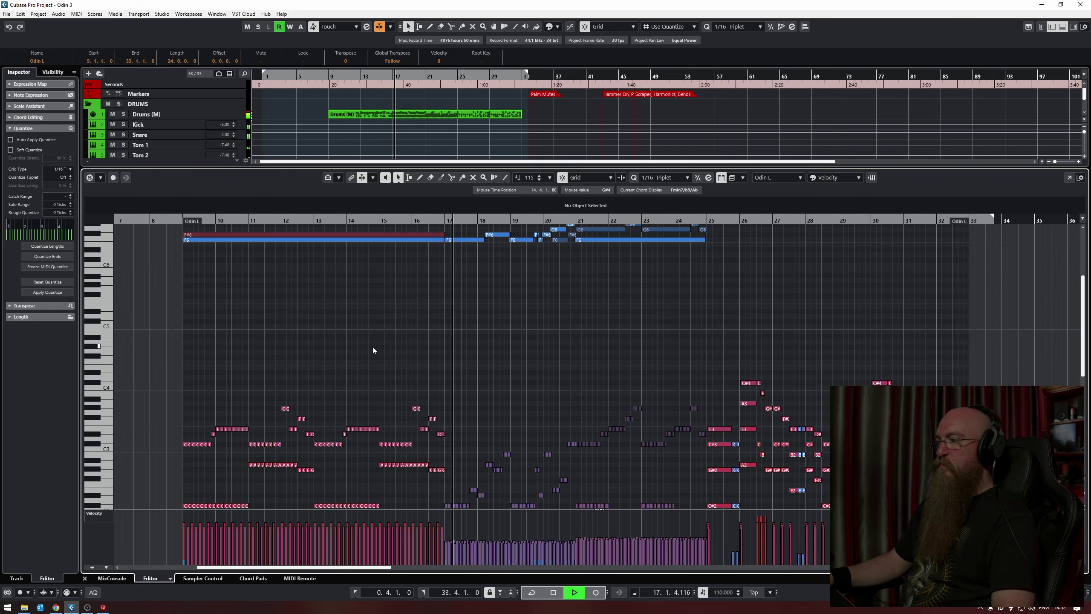
scroll(373, 346, "down", 3)
scroll(393, 362, "up", 4)
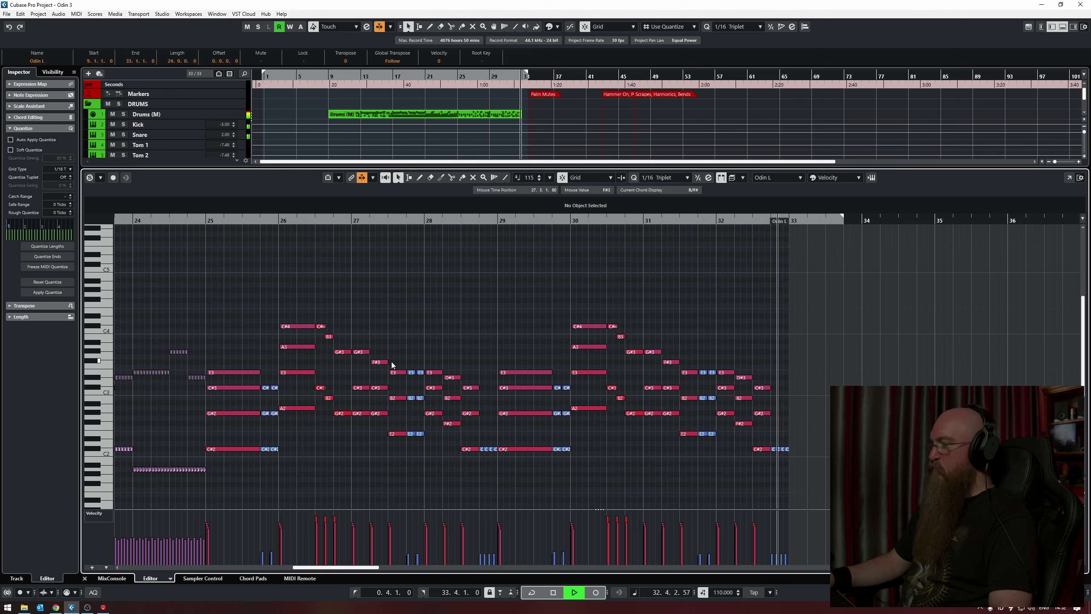
key("space")
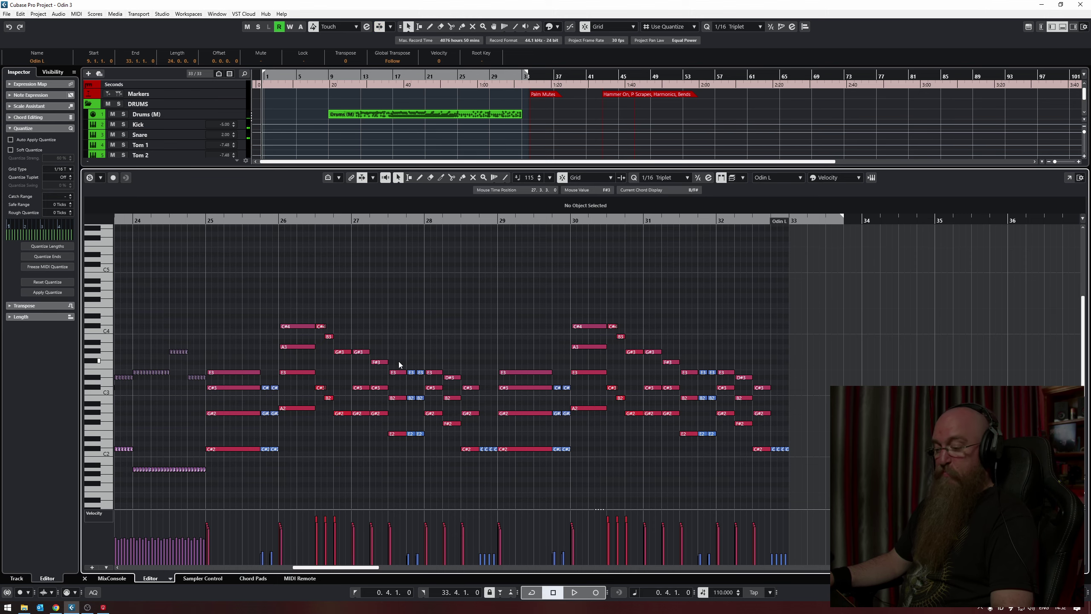
key("ctrl+e")
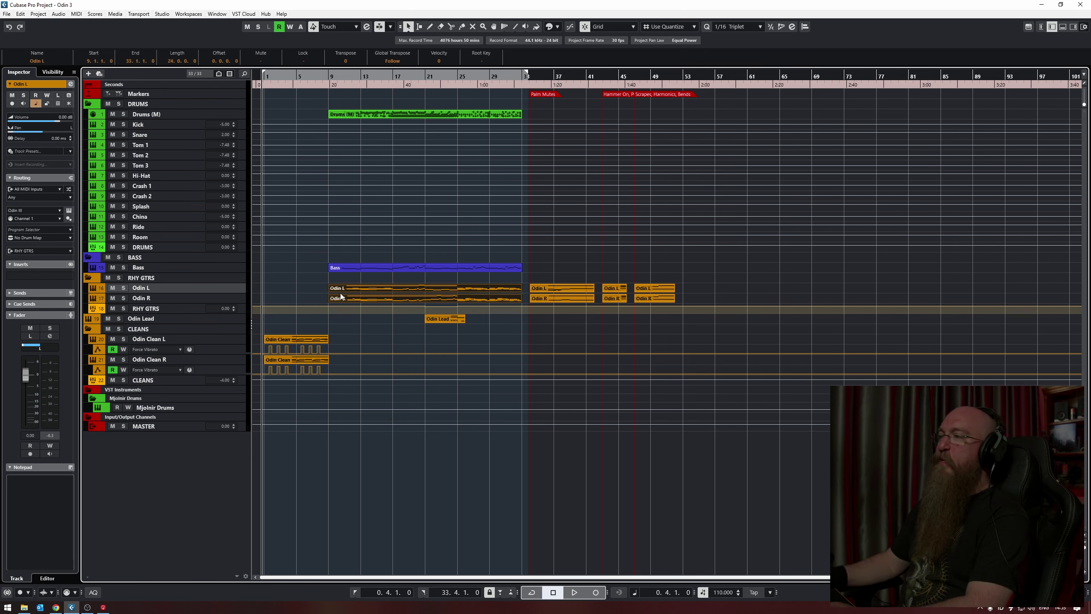
Reopen the main Odin L rhythm part and examine its notes and velocities over its full length
double_click(355, 290)
scroll(296, 350, "down", 2)
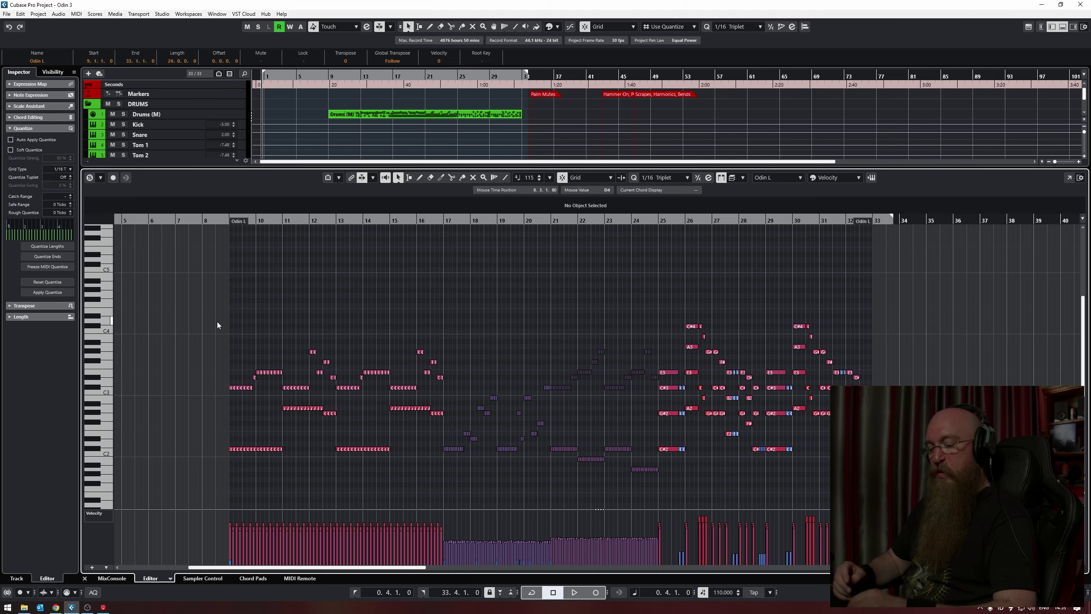
key("ctrl+alt+e")
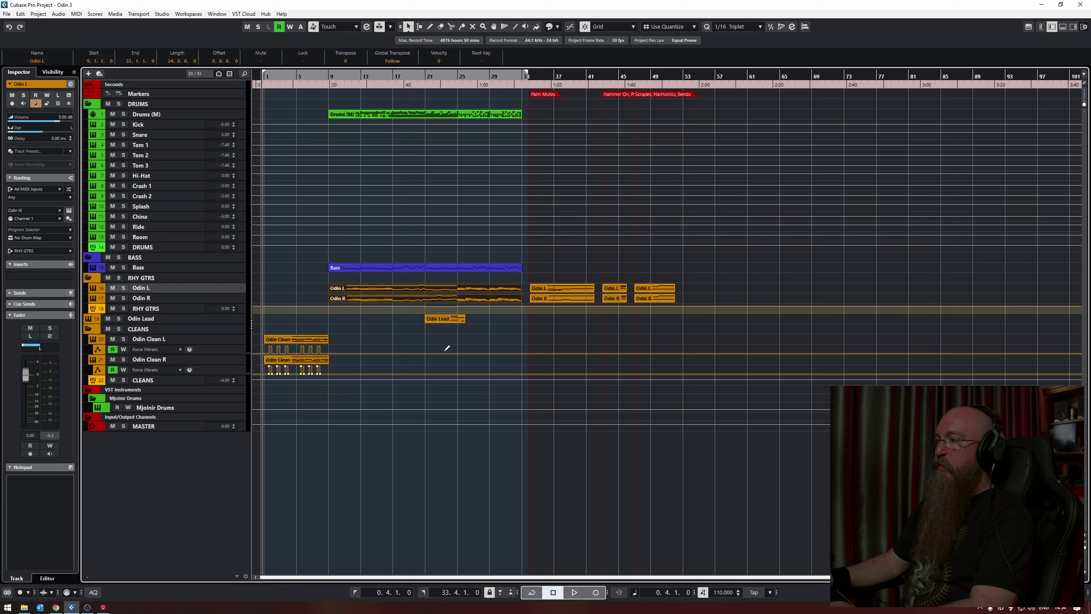
Open the Odin Lead part in the key editor and examine the fast note runs in bar 24
double_click(440, 319)
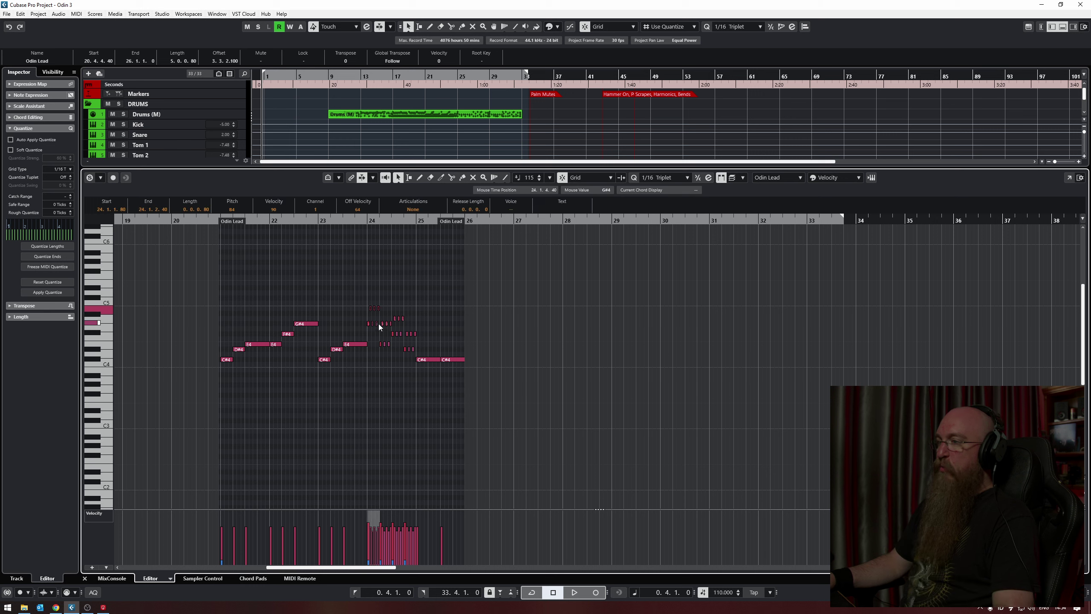
left_click_drag(378, 348, 399, 335)
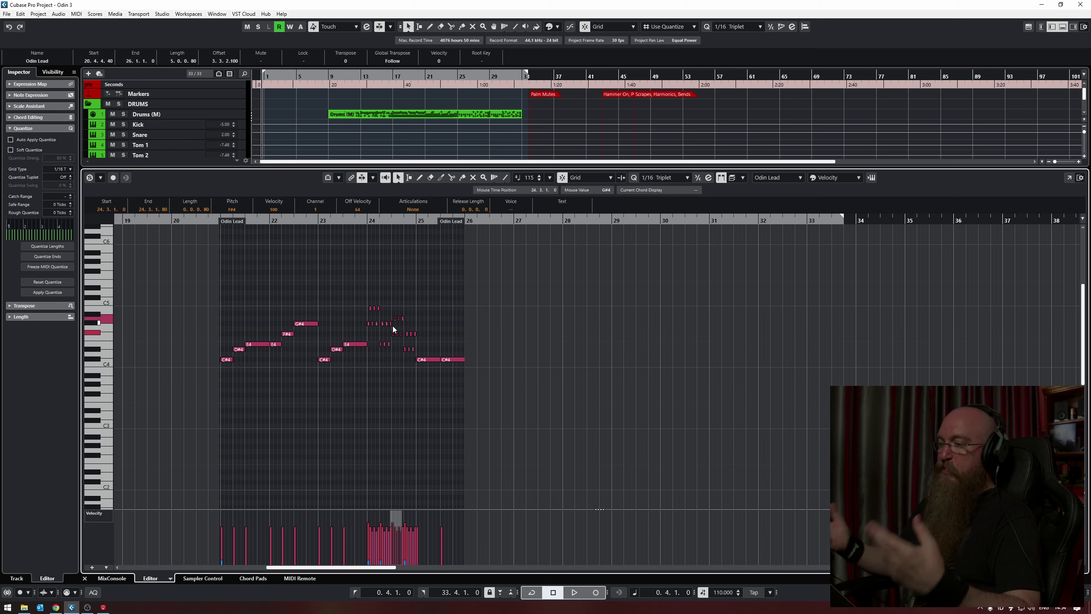
key("ctrl+alt+e")
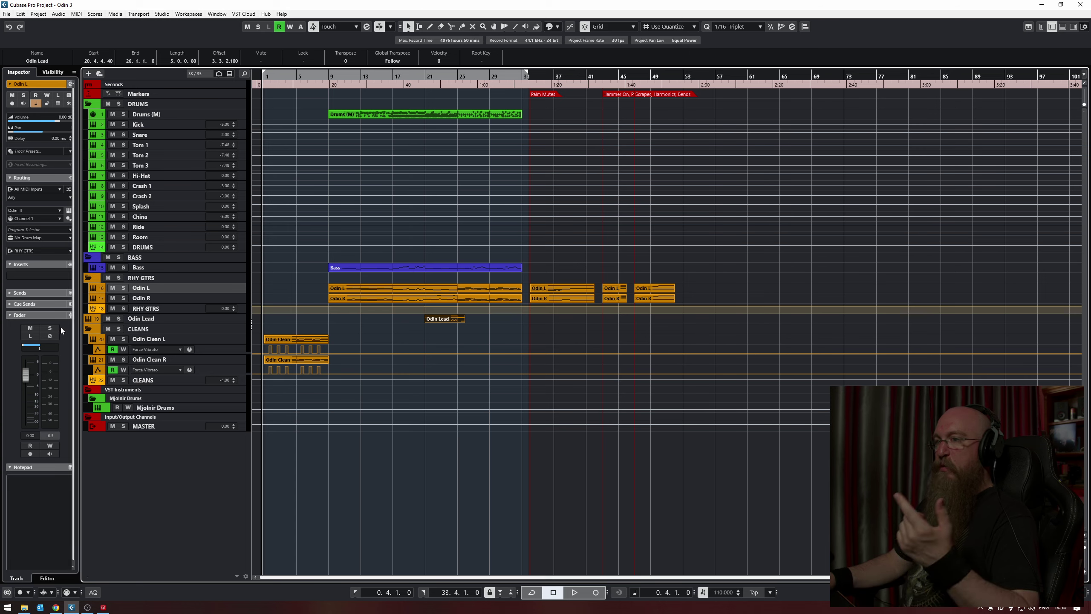
Open the Odin L instrument and review the loaded instruments in the VST Instruments rack
left_click(68, 210)
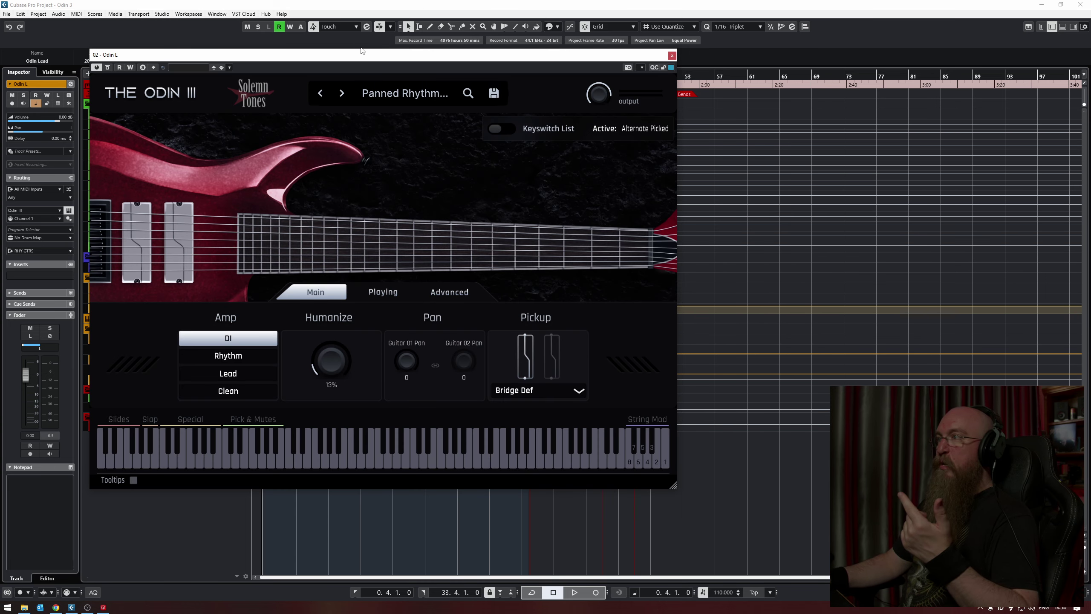
left_click_drag(354, 59, 327, 42)
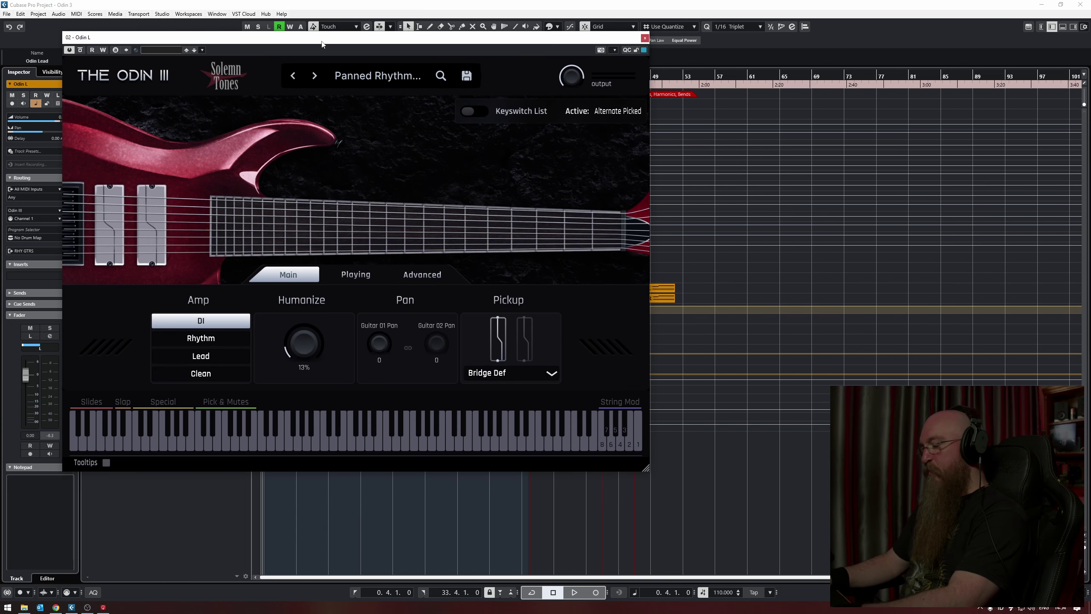
key("F11")
left_click_drag(778, 82, 703, 33)
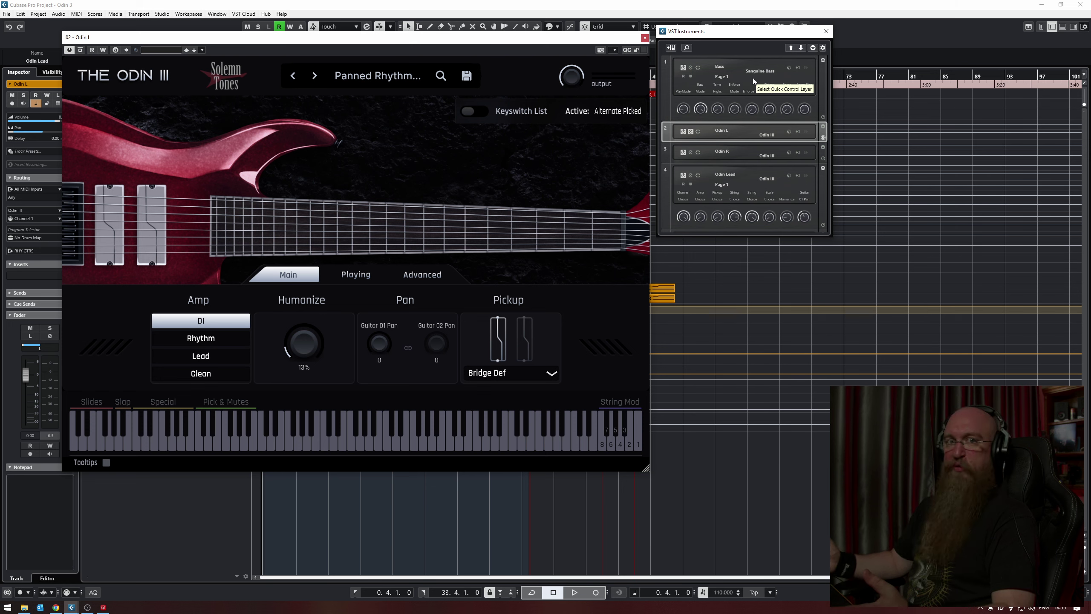
left_click(826, 31)
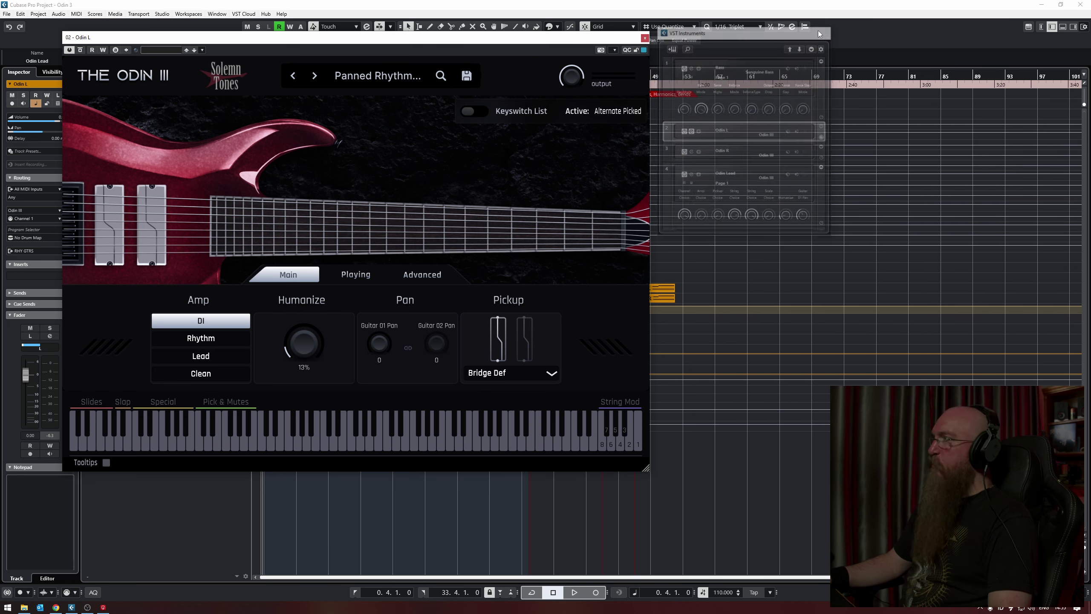
Move the Odin L instrument window off the track list and check the Odin R, Odin Clean L and Odin Clean R tracks
left_click_drag(491, 37, 768, 52)
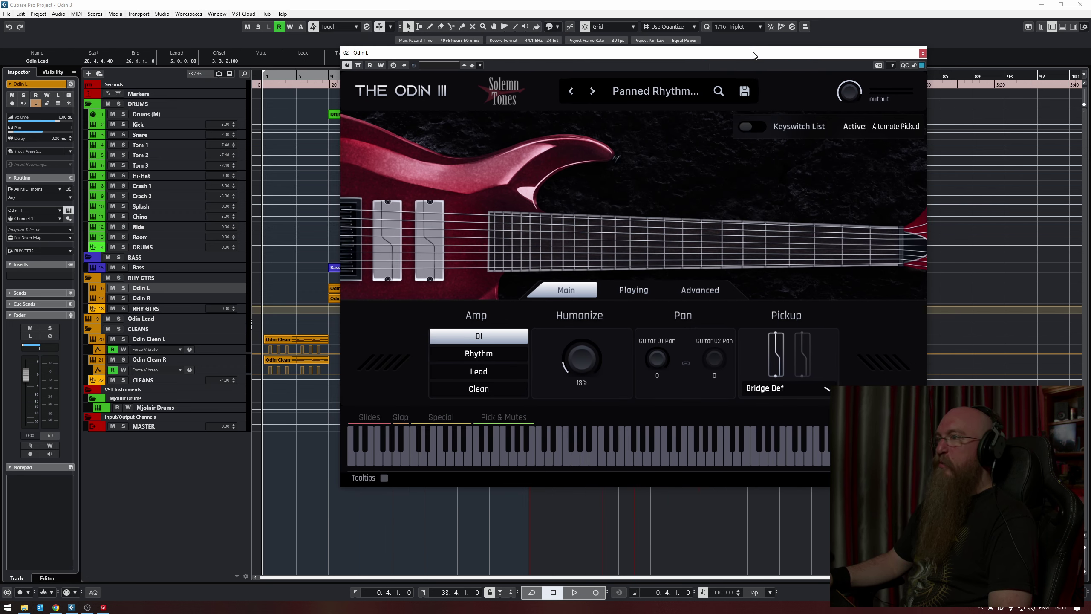
left_click(144, 298)
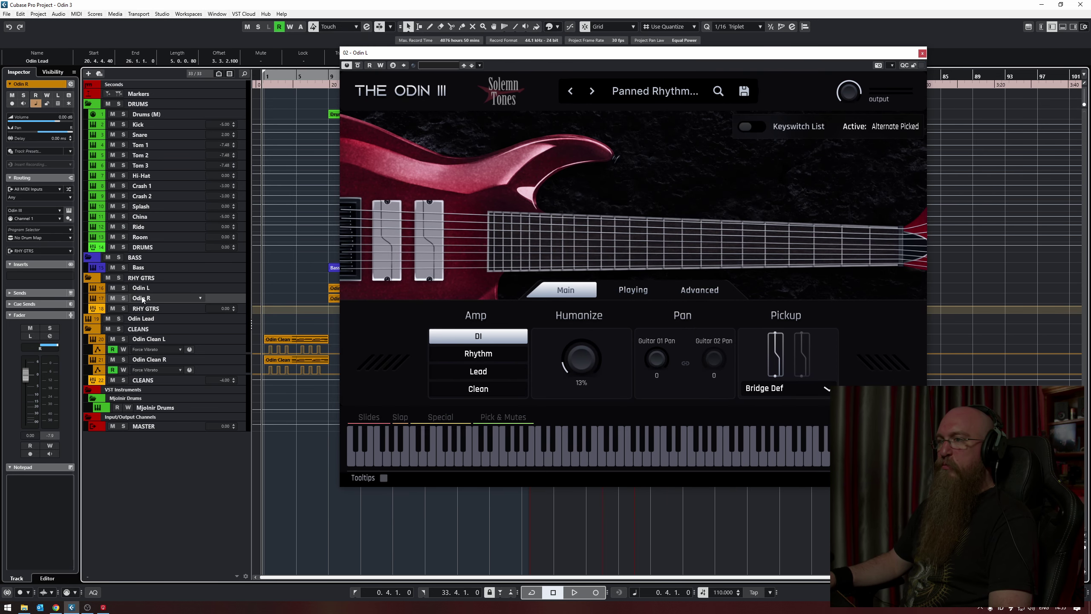
left_click(152, 340)
left_click(153, 361)
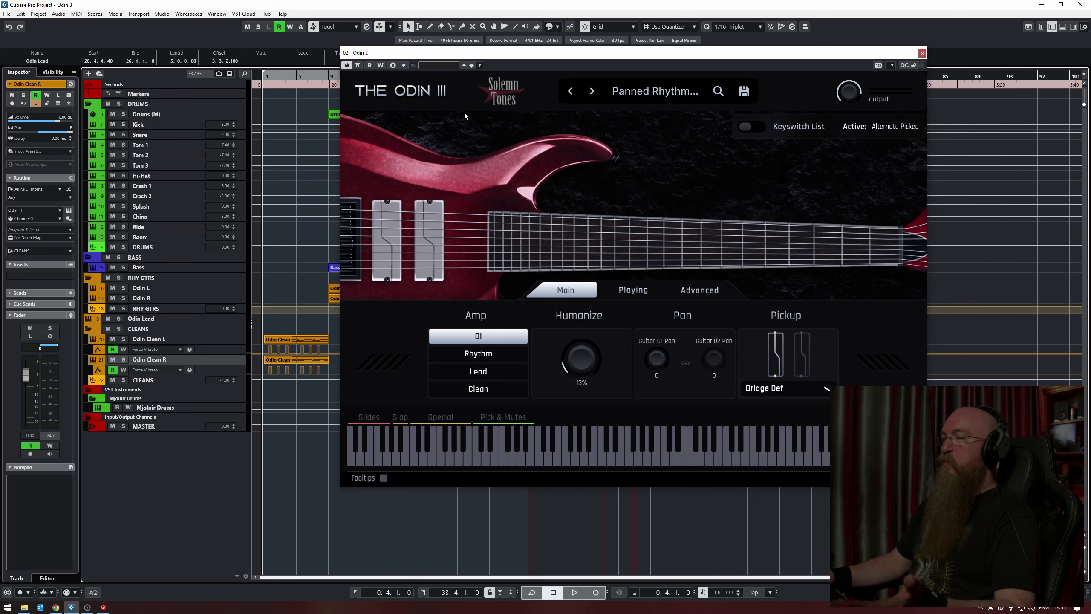
left_click_drag(526, 55, 347, 39)
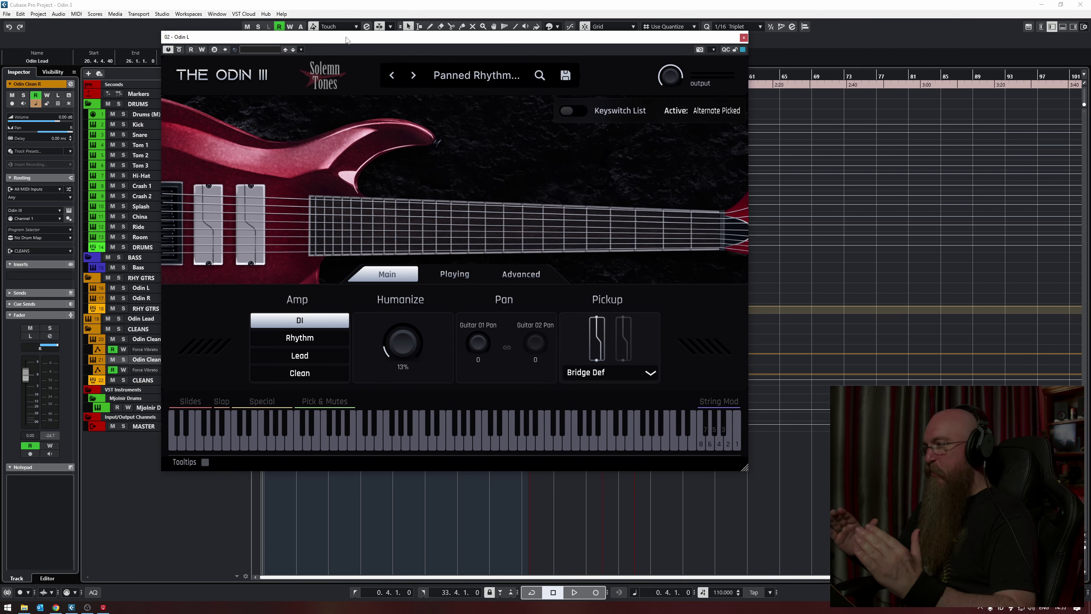
left_click_drag(347, 40, 394, 40)
Open the Fortin Nameless Suite X insert on the RHY GTRS group and look through its Marshall Metal presets
left_click(147, 308)
left_click(35, 188)
left_click_drag(370, 144, 197, 88)
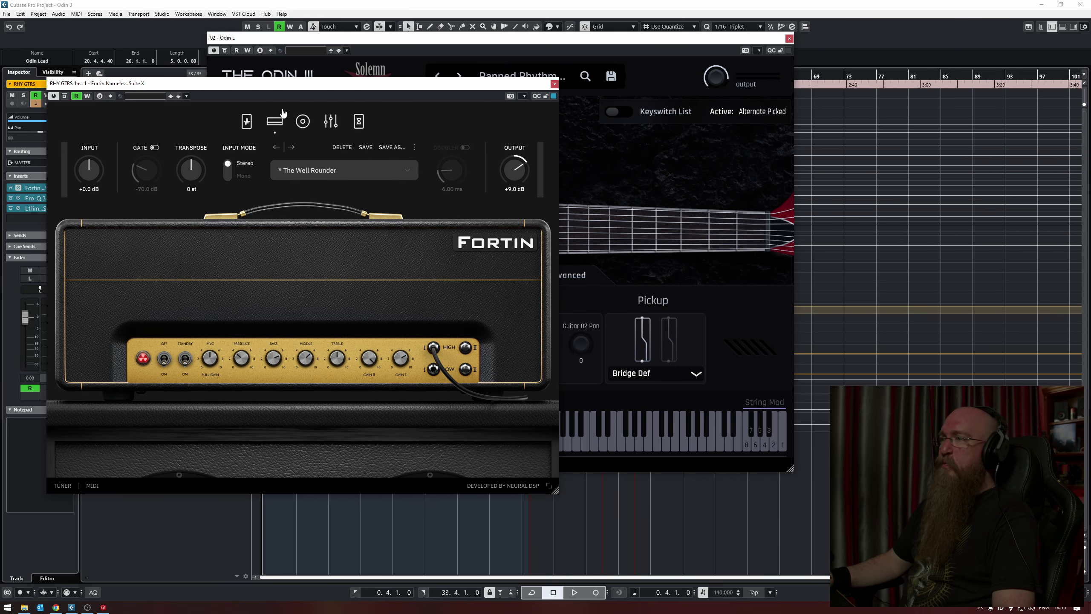
left_click(408, 170)
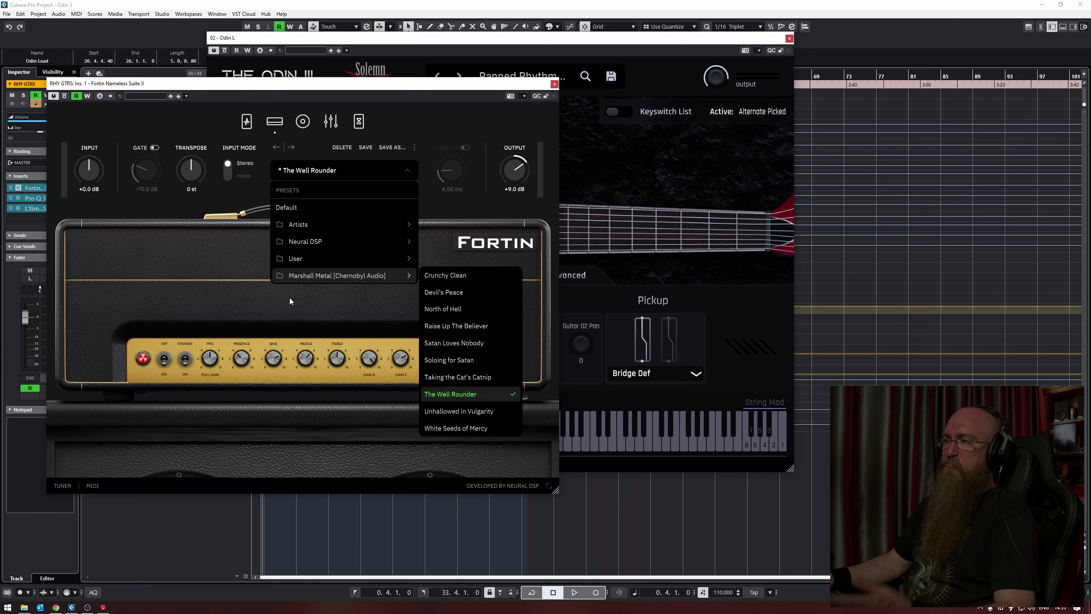
left_click(262, 314)
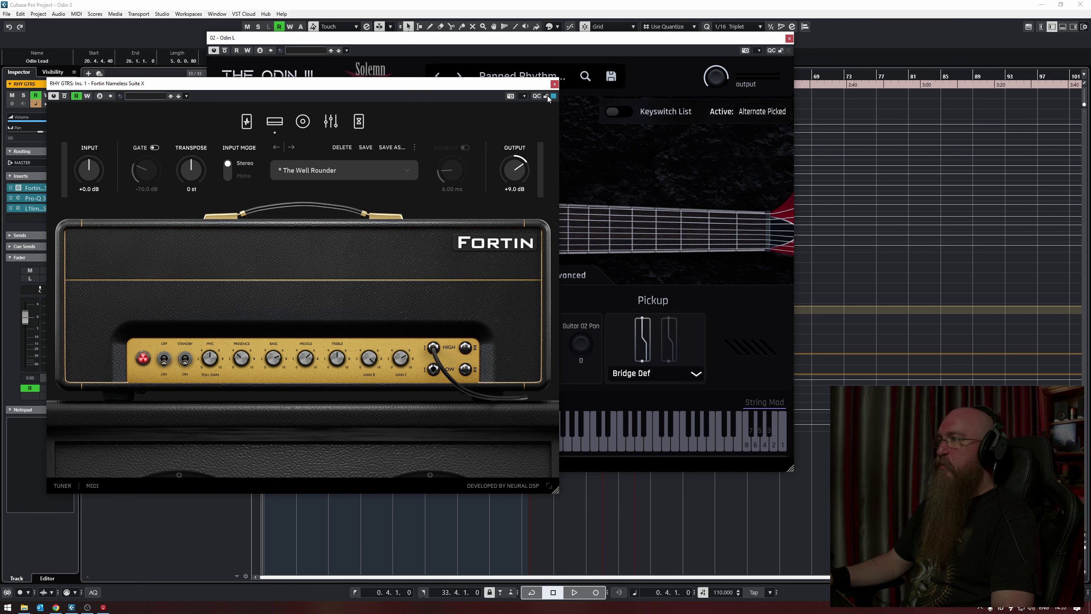
left_click(554, 84)
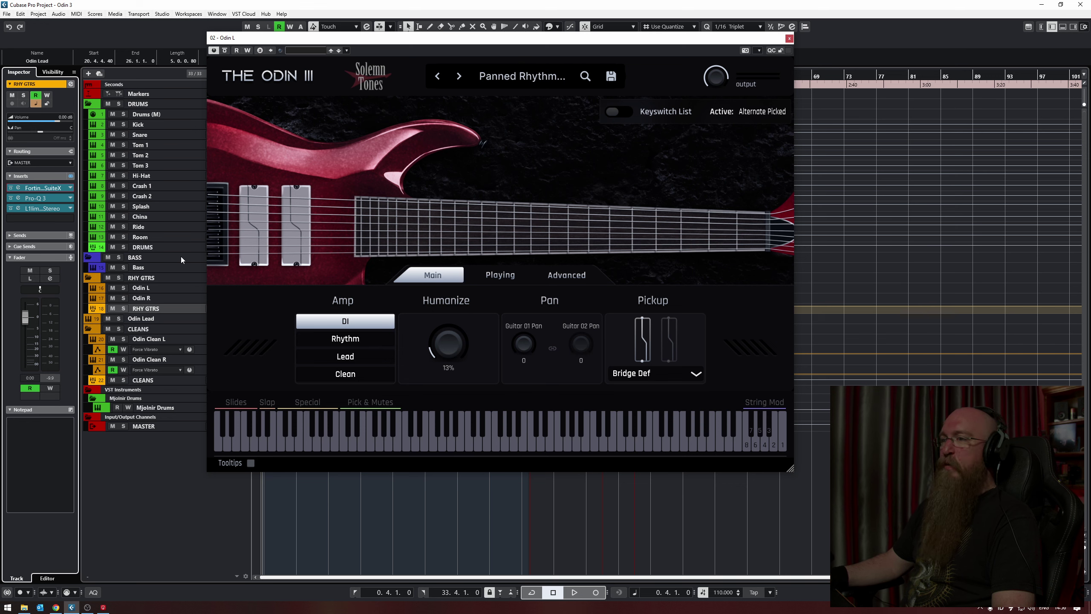
Open the Archetype Plini X insert on the Odin Lead track and check its preset list
left_click(147, 318)
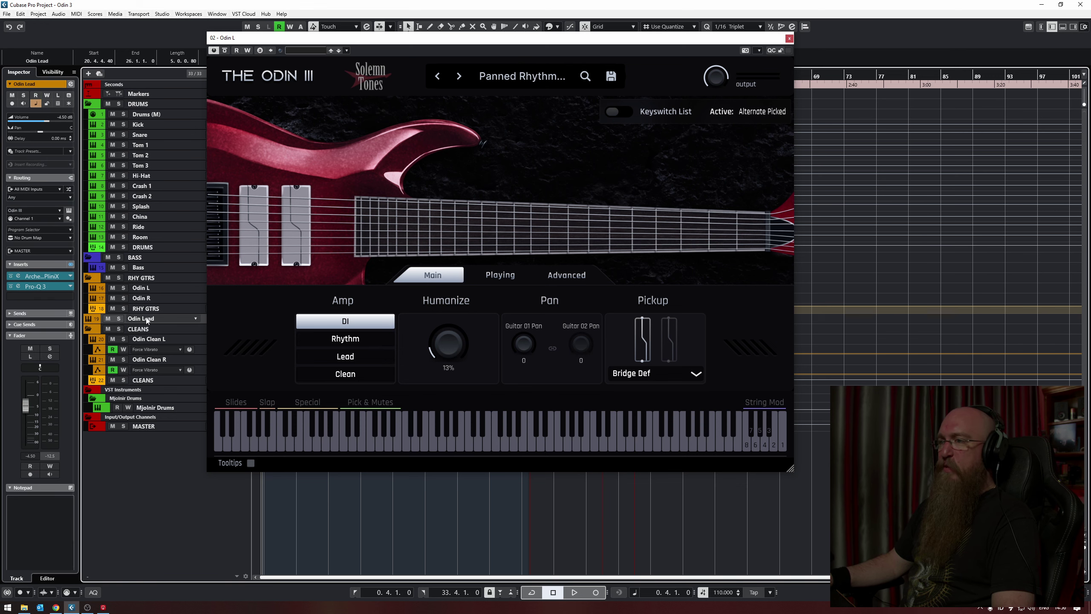
left_click(48, 276)
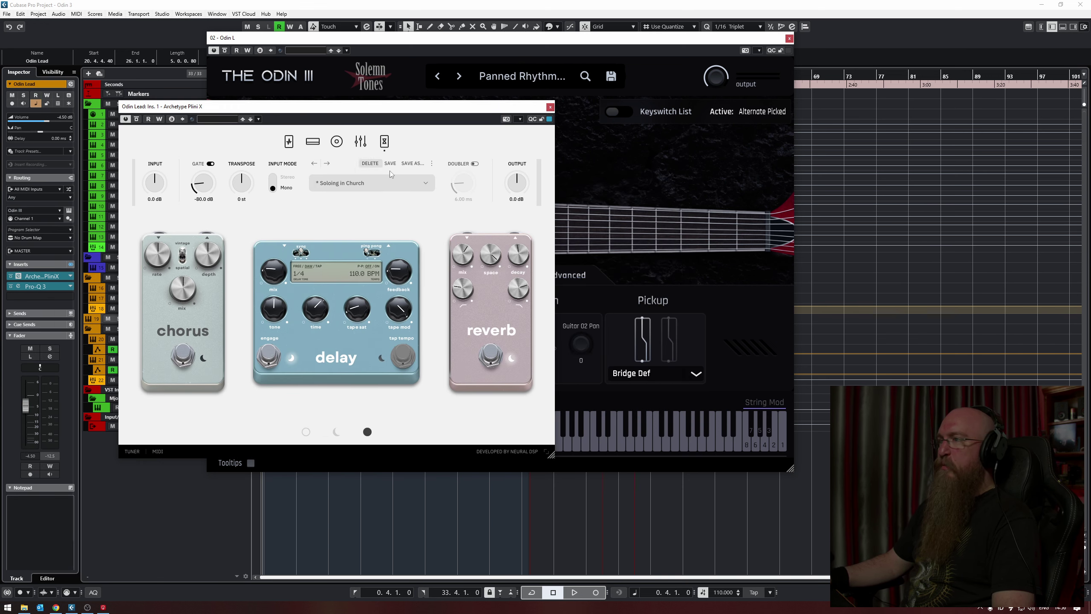
left_click(379, 183)
left_click(359, 198)
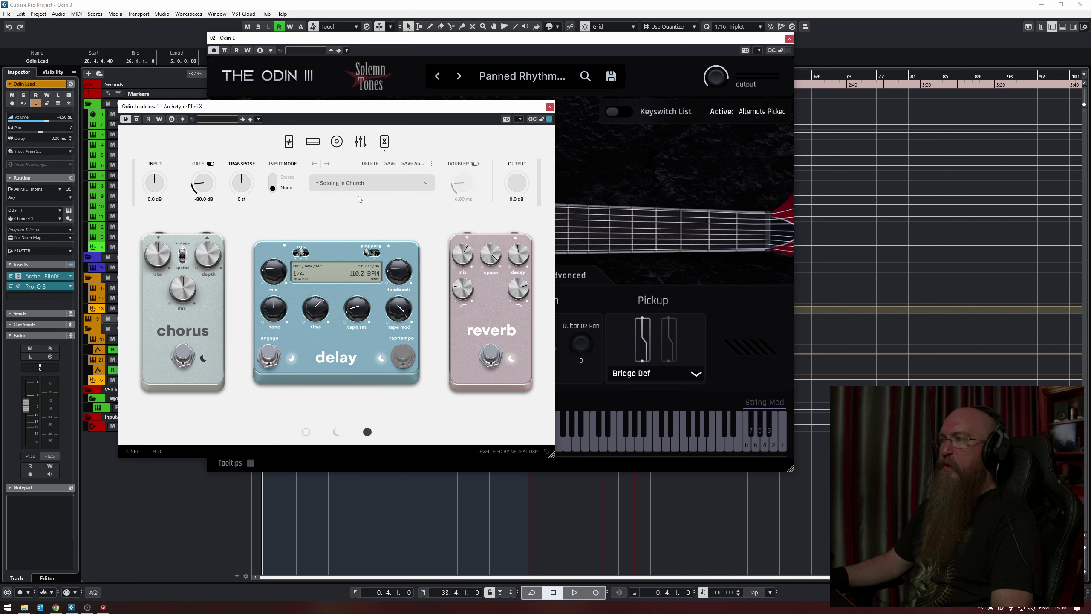
left_click(549, 107)
Open the Archetype Plini X insert on the CLEANS group, look through its preset list, and close it
left_click(145, 379)
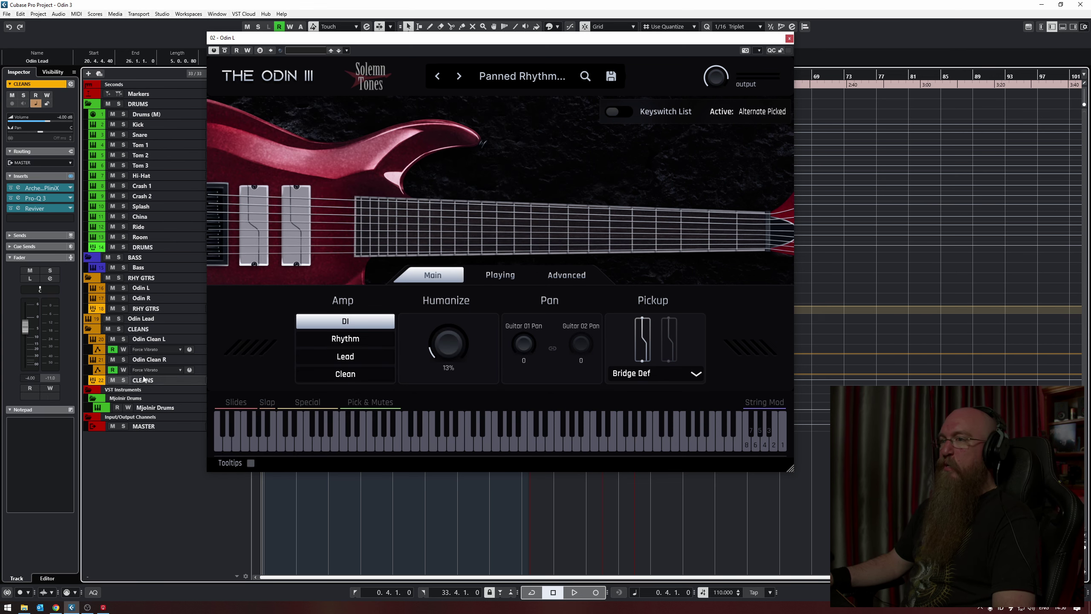
left_click(47, 188)
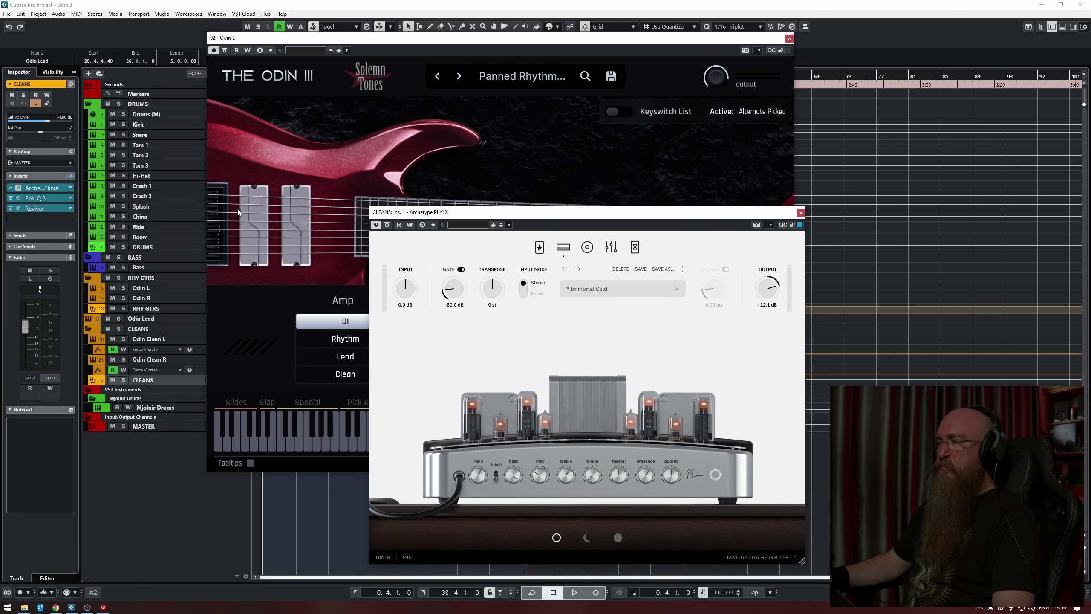
left_click_drag(505, 209, 250, 82)
left_click(343, 158)
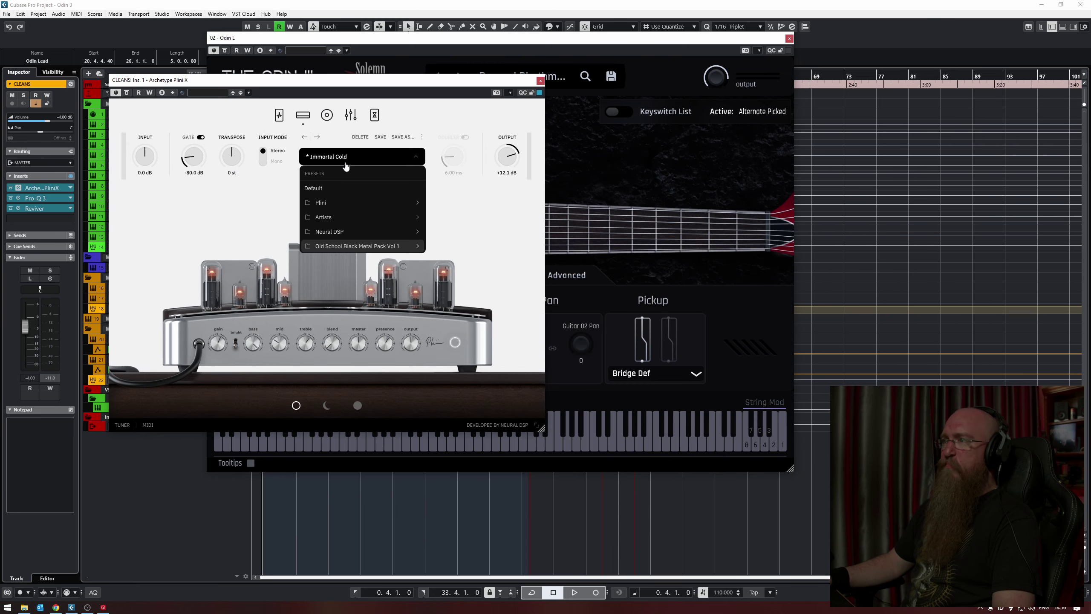
mouse_move(341, 248)
left_click(275, 243)
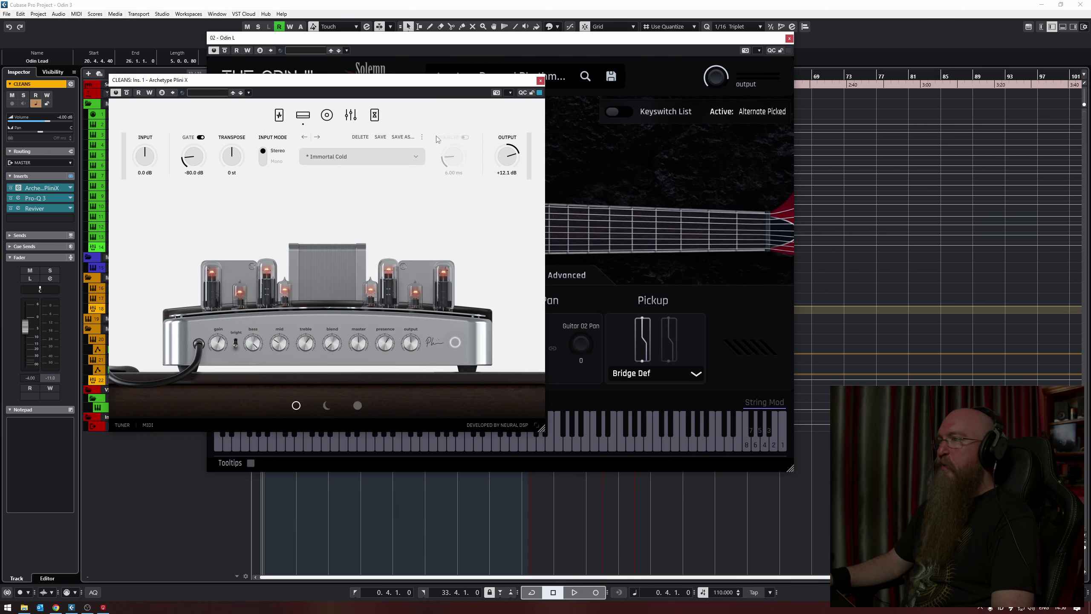
left_click(540, 80)
Move the Odin L instrument window clear of the track list, check its factory presets, and close it
left_click_drag(521, 38, 455, 52)
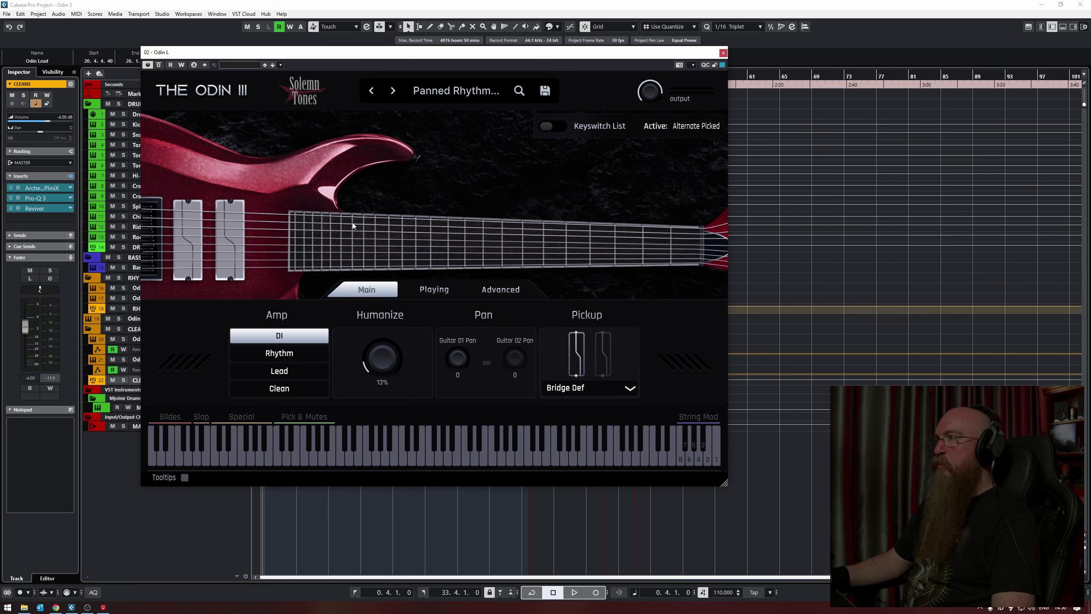
left_click_drag(359, 64, 395, 42)
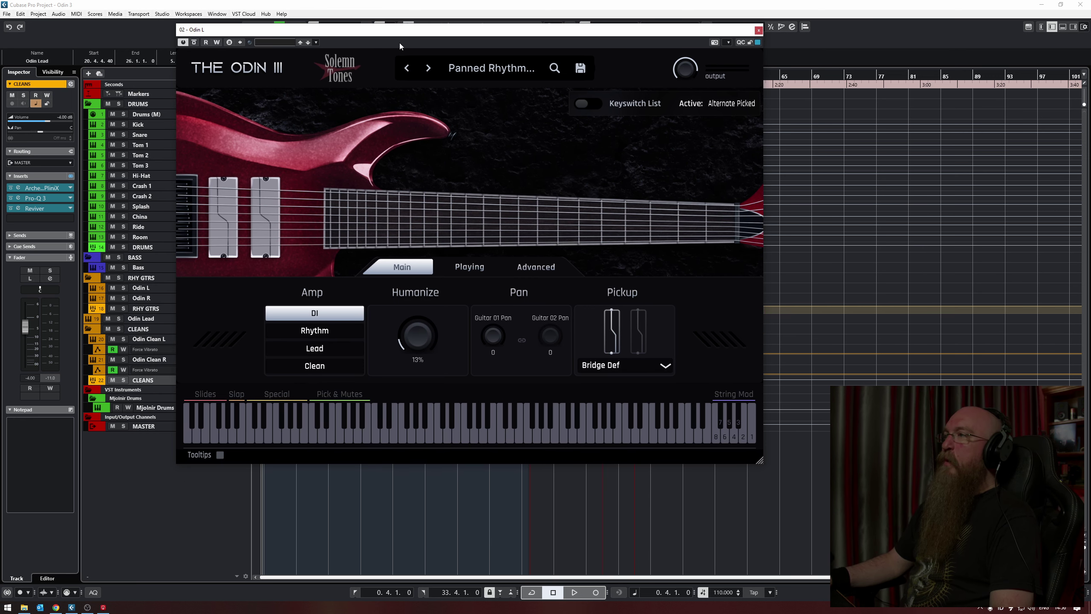
left_click(493, 70)
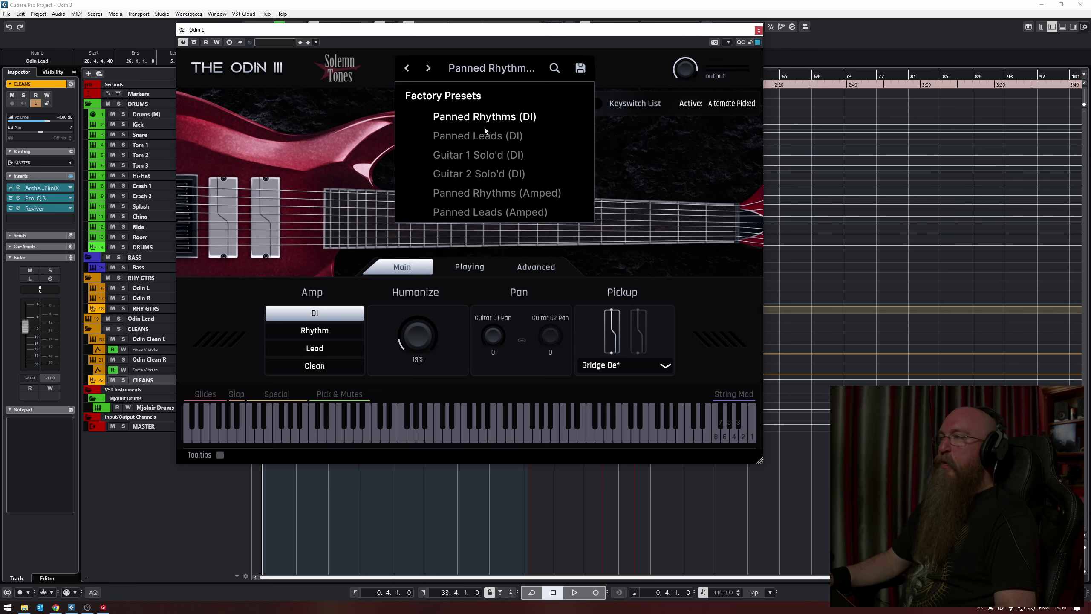
left_click(758, 31)
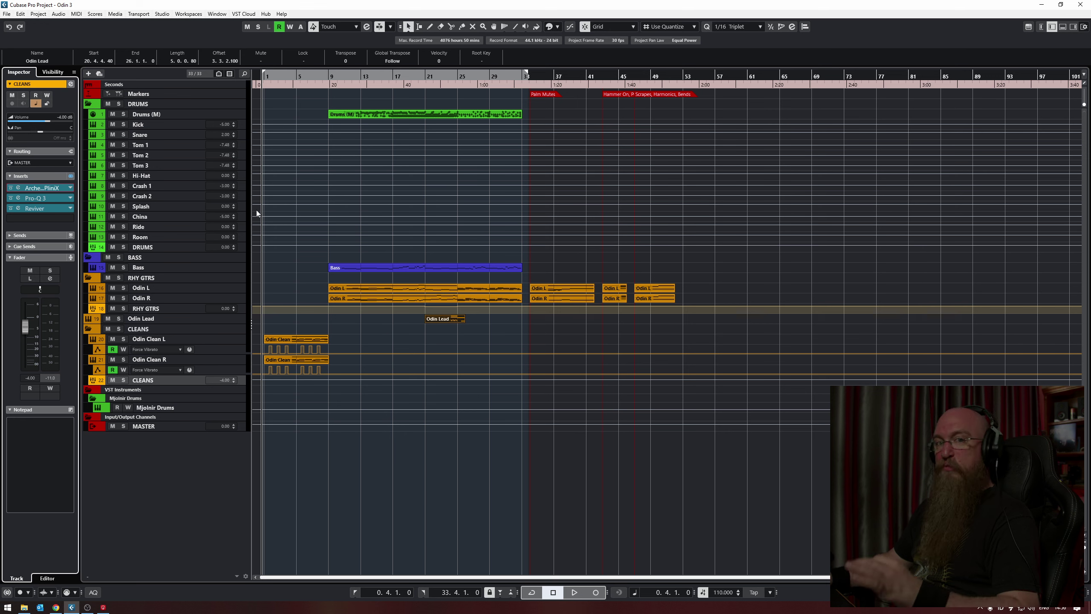
Reopen the Odin L track's instrument and load the factory preset Guitar 1 Solo'd (DI)
left_click(227, 287)
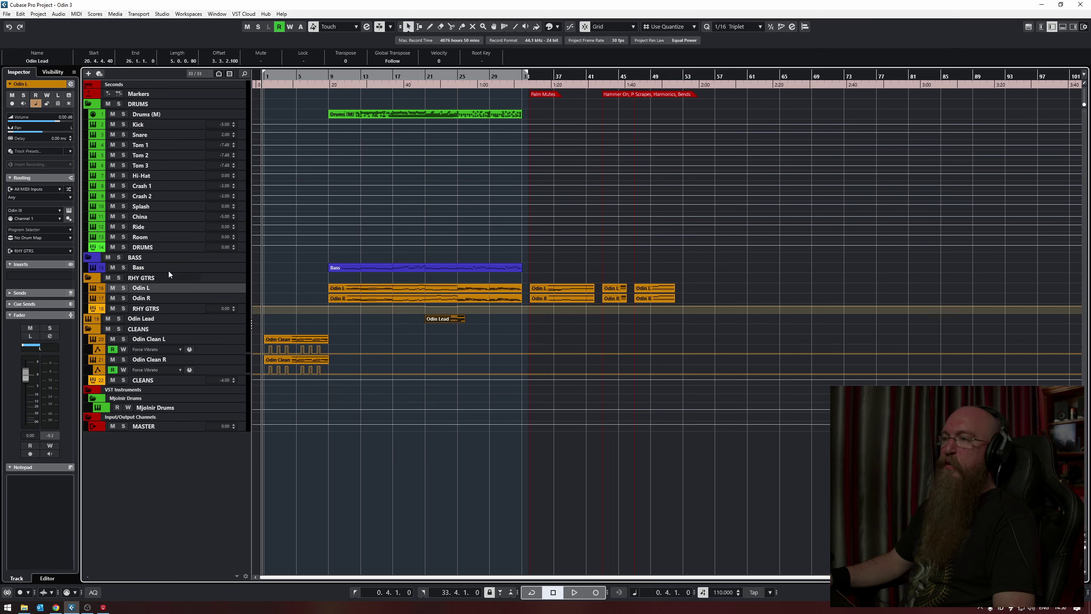
left_click(69, 210)
left_click_drag(394, 31, 327, 21)
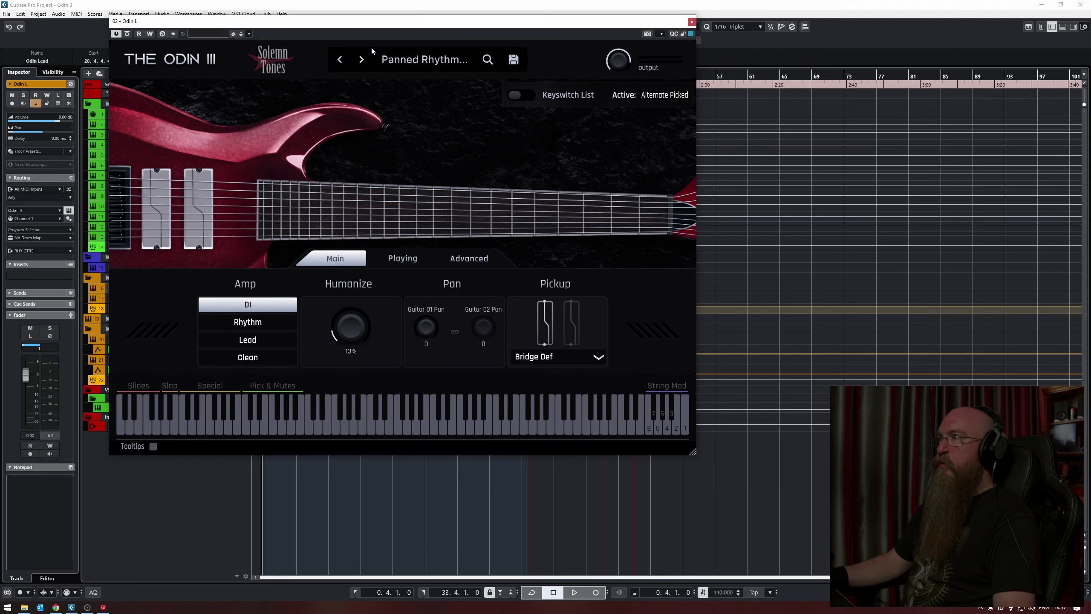
left_click(406, 65)
left_click(419, 148)
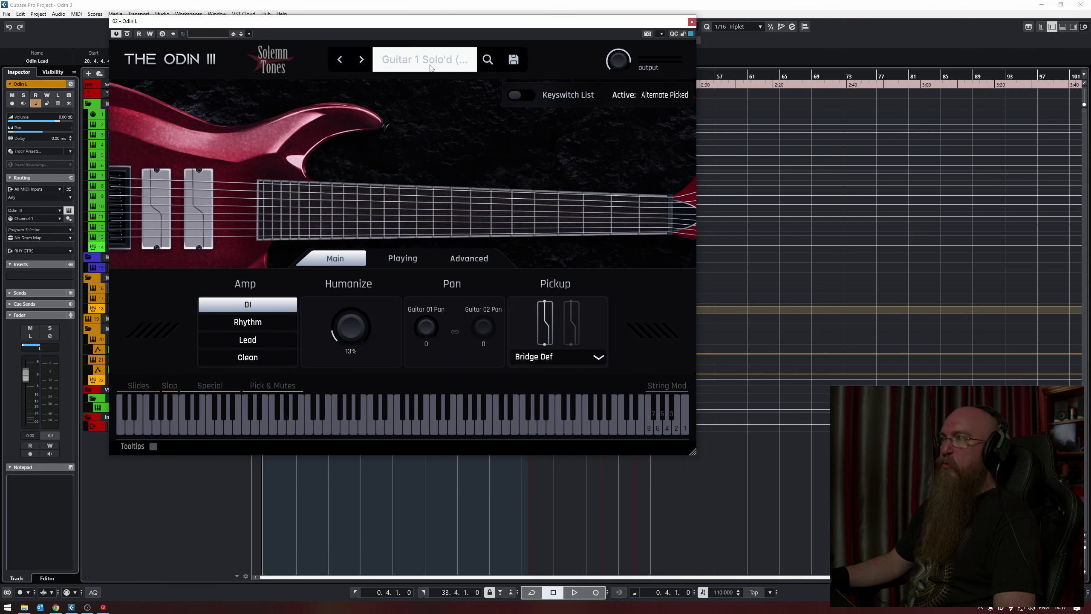
left_click(425, 61)
left_click(422, 147)
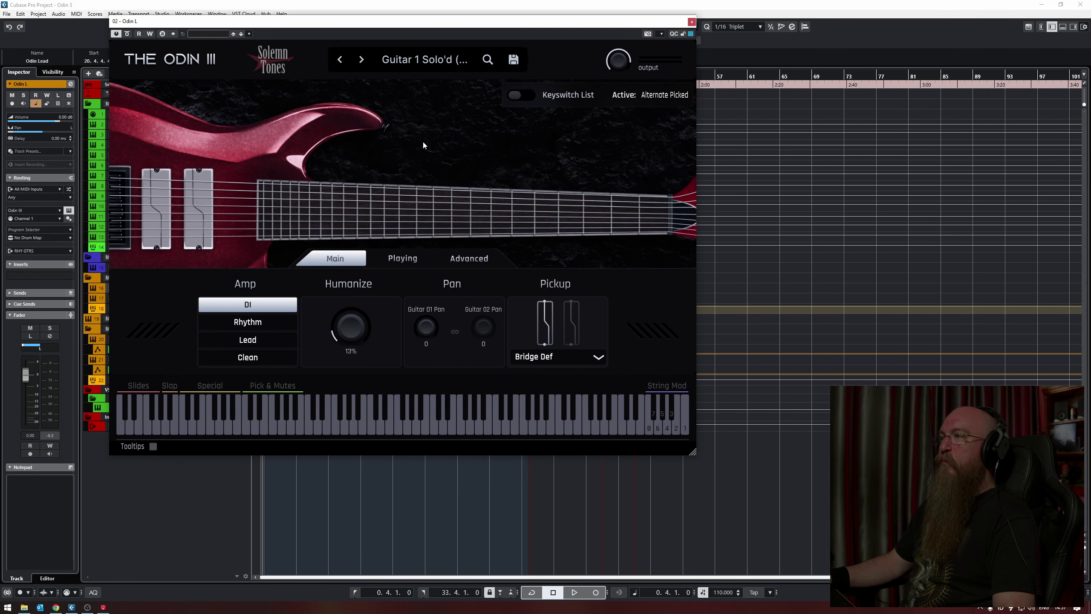
left_click(427, 60)
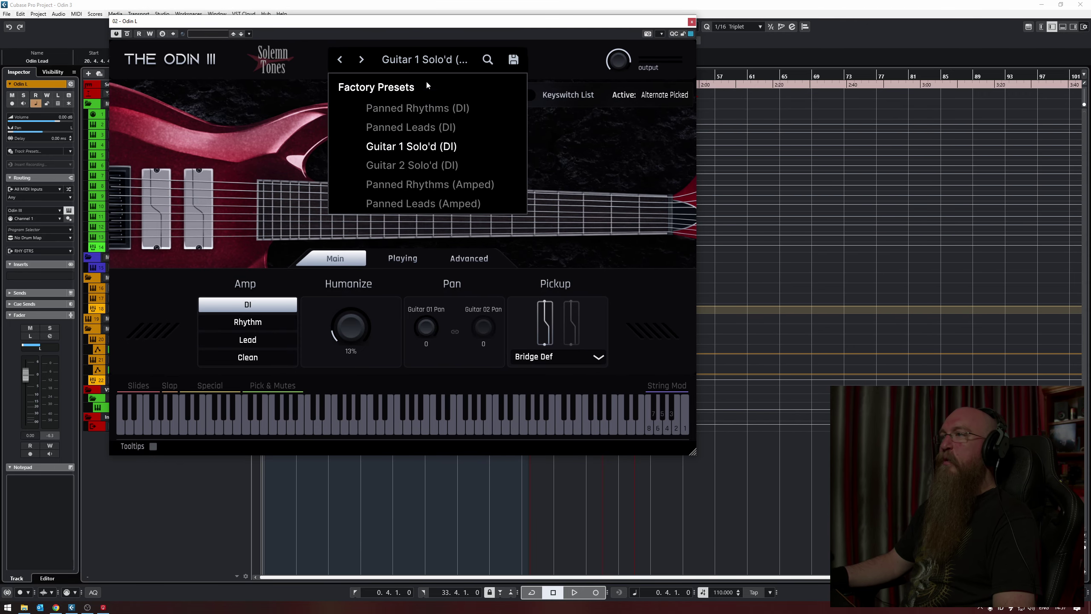
left_click(415, 147)
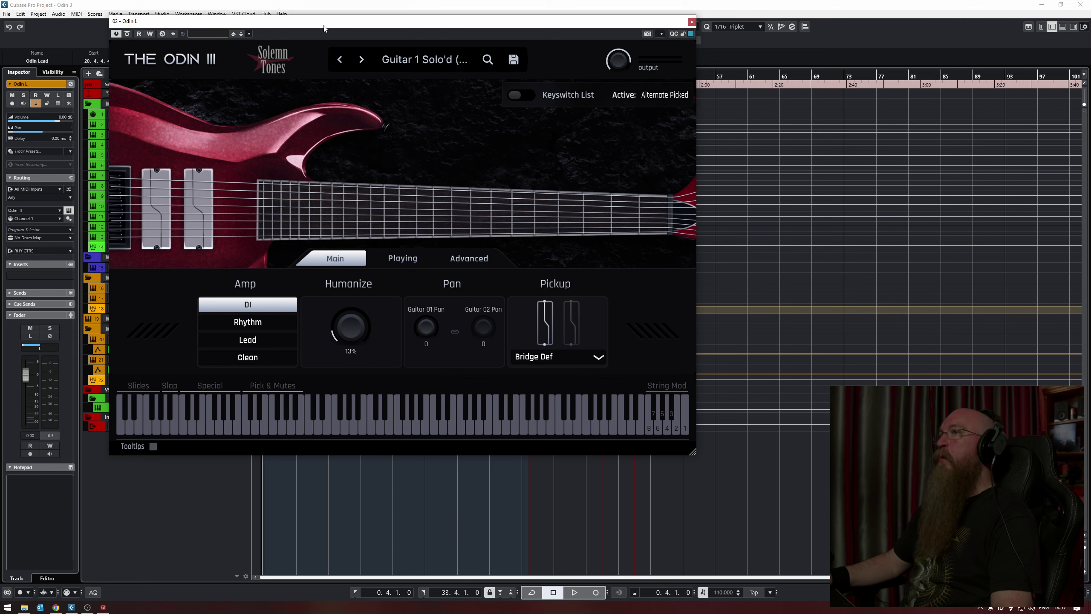
Check the available pickup choices on the Odin L main page, keeping Bridge Def
left_click_drag(324, 29, 319, 20)
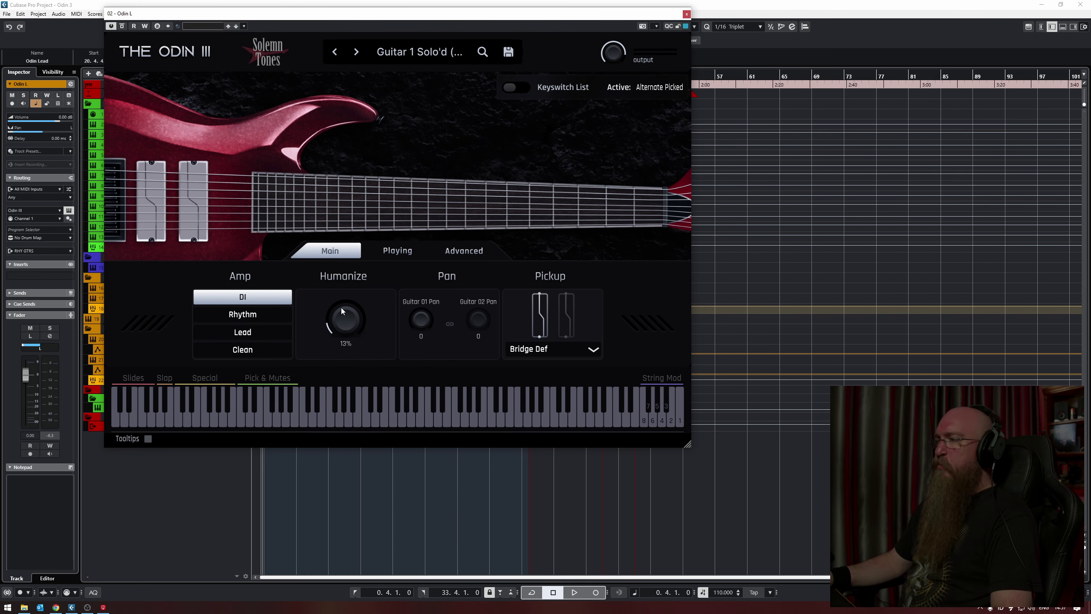
left_click(570, 348)
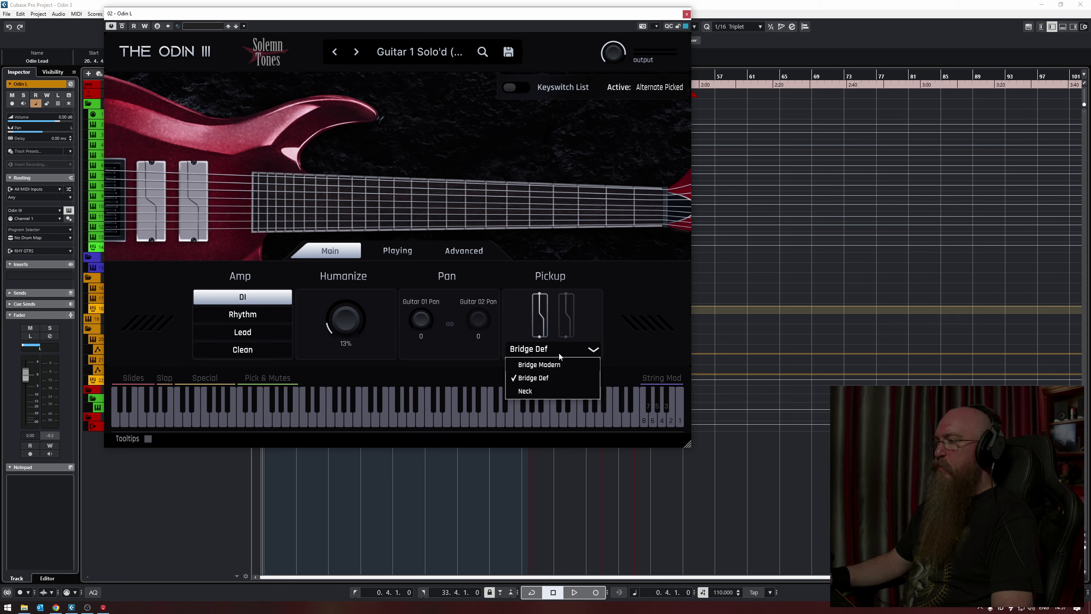
left_click(632, 317)
left_click(593, 349)
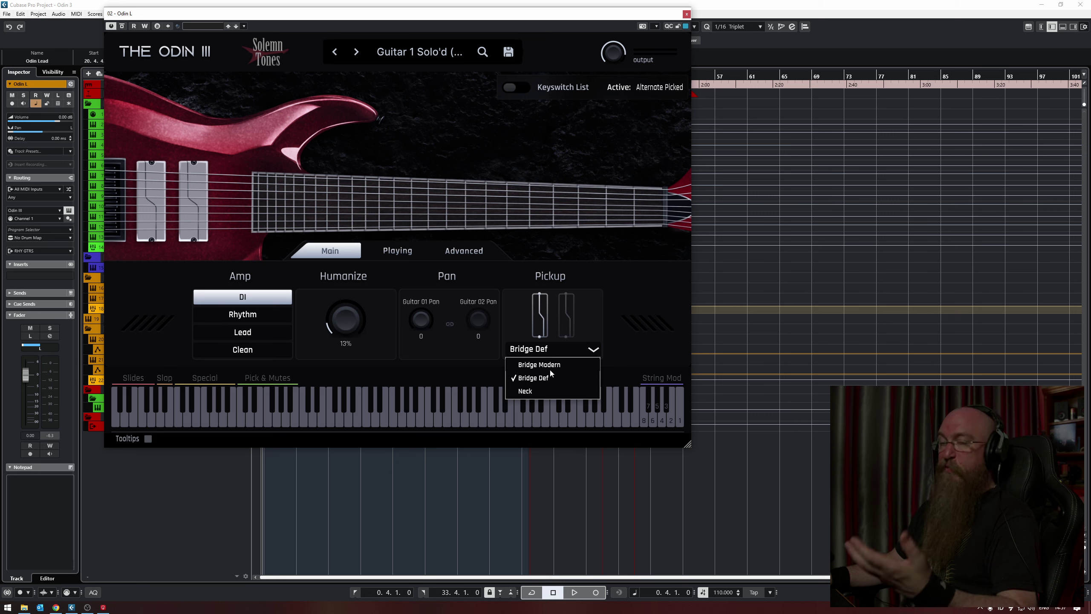
left_click(532, 350)
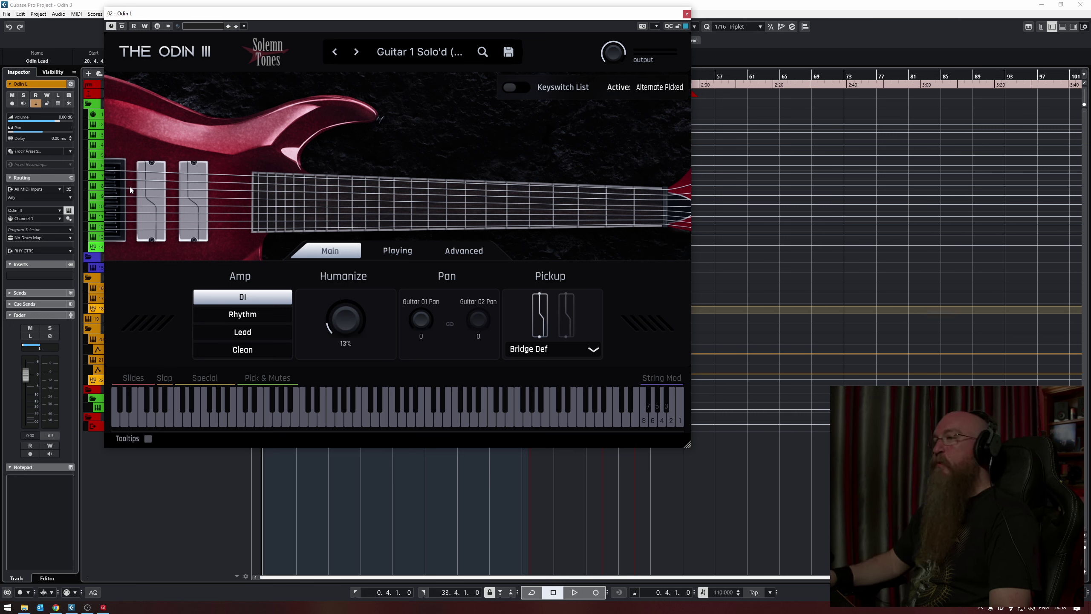
Review Odin L's Advanced and Playing settings, including the String Select position choices, and close the instrument
left_click(388, 254)
left_click(456, 254)
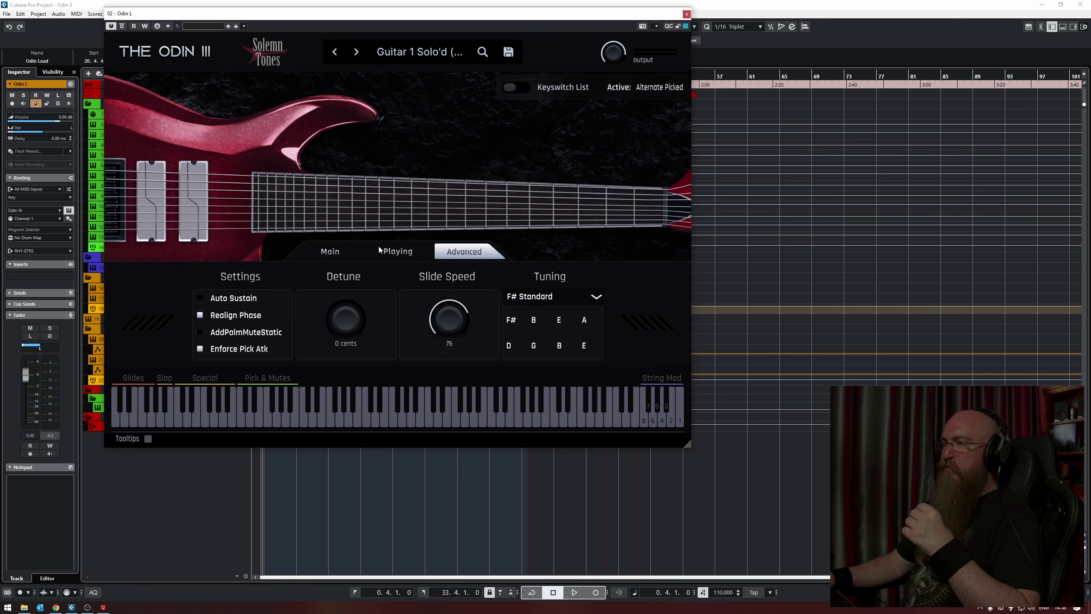
left_click(366, 251)
left_click(402, 252)
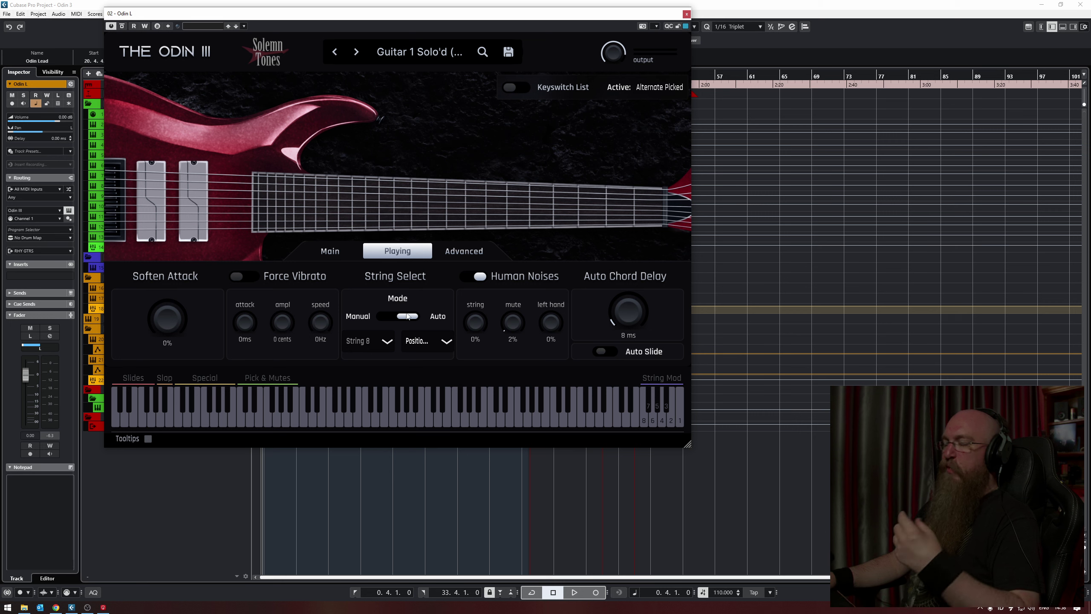
left_click(426, 342)
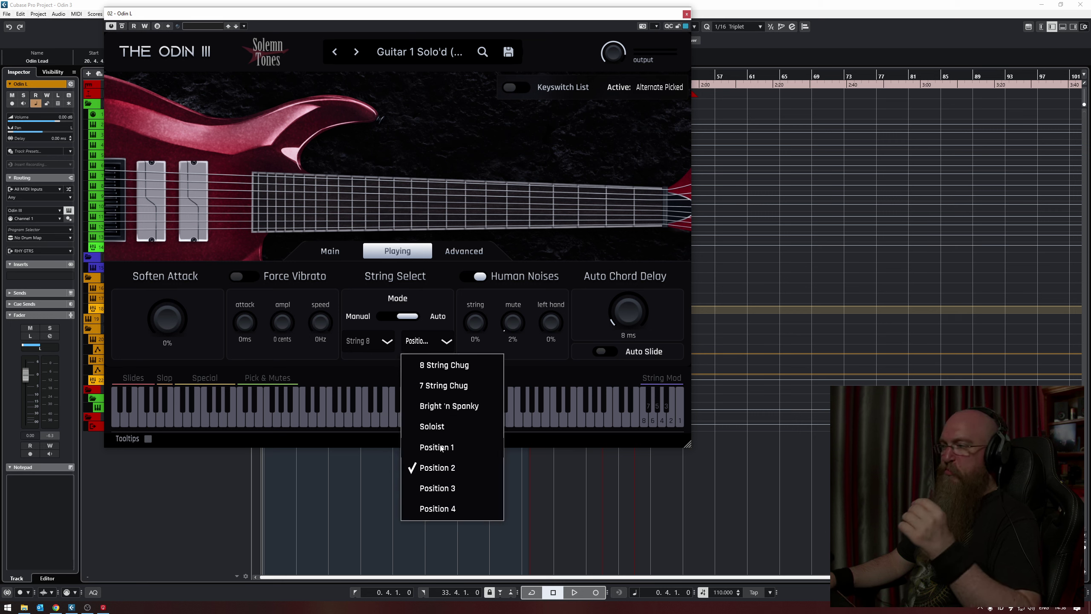
left_click(439, 302)
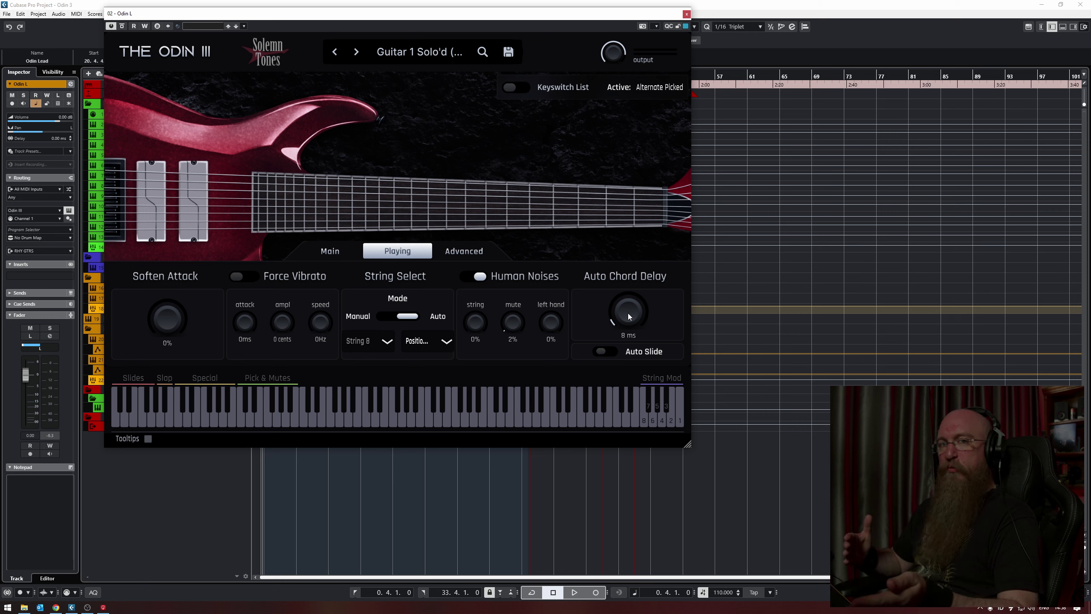
left_click(687, 13)
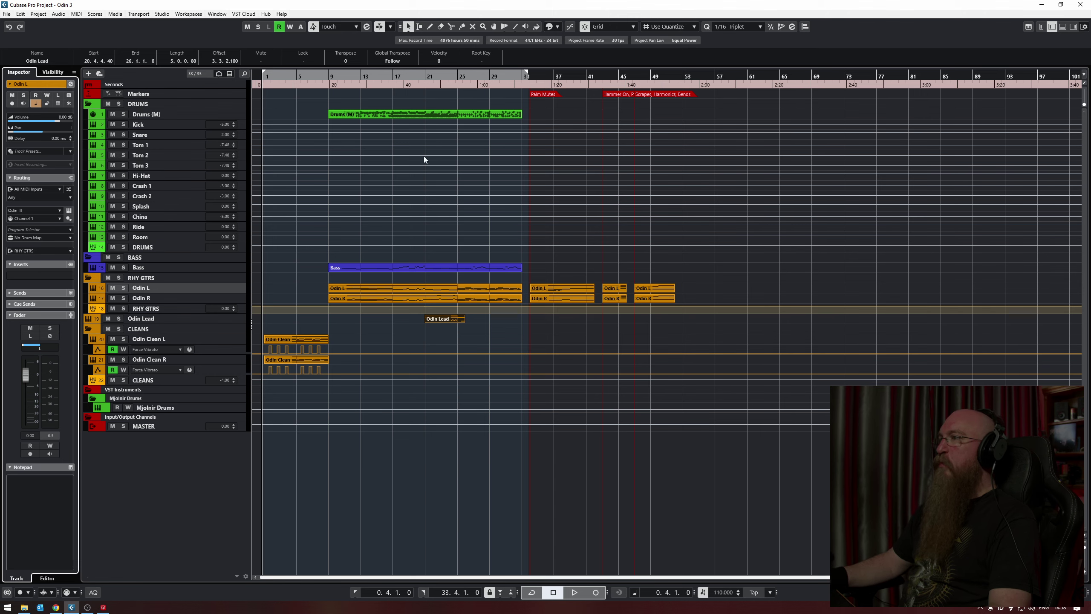
Open the main Odin L MIDI part in the editor and play back the staggered chord at bar 25
double_click(452, 291)
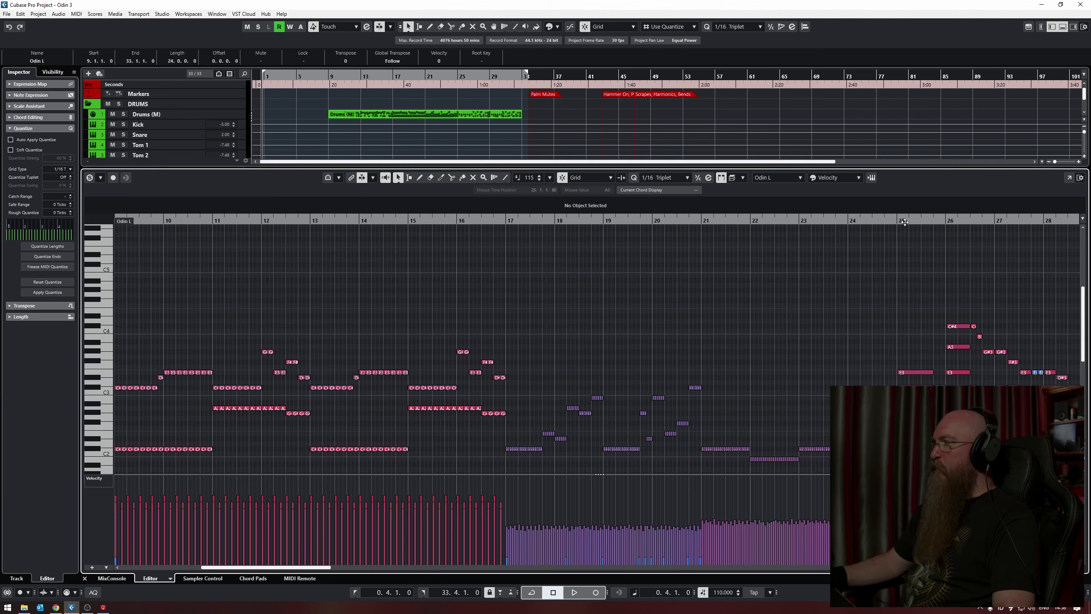
scroll(648, 317, "right", 5)
scroll(475, 377, "down", 3)
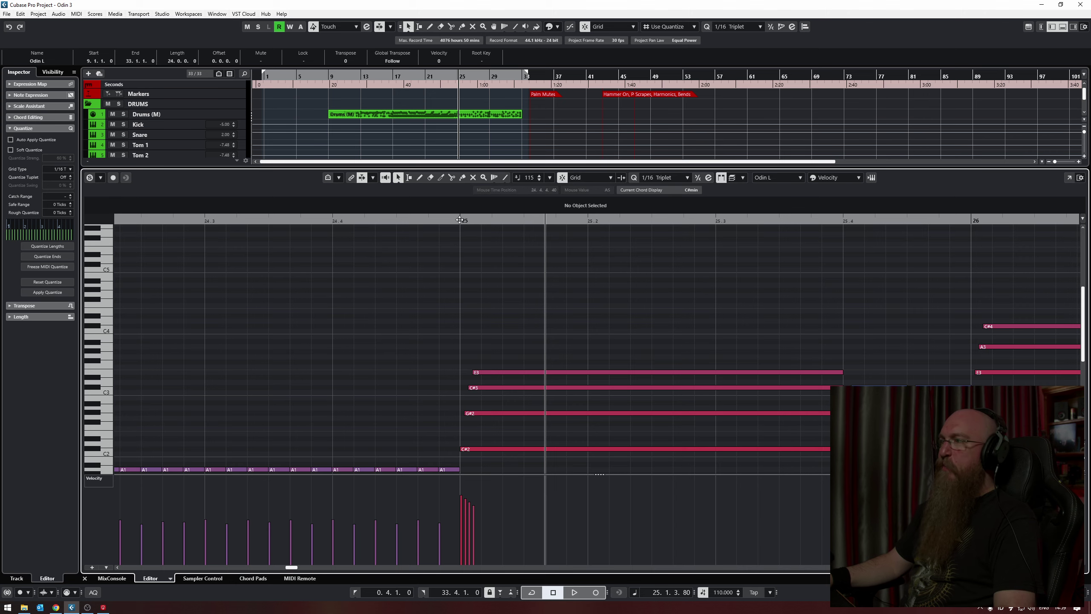
left_click_drag(459, 221, 460, 230)
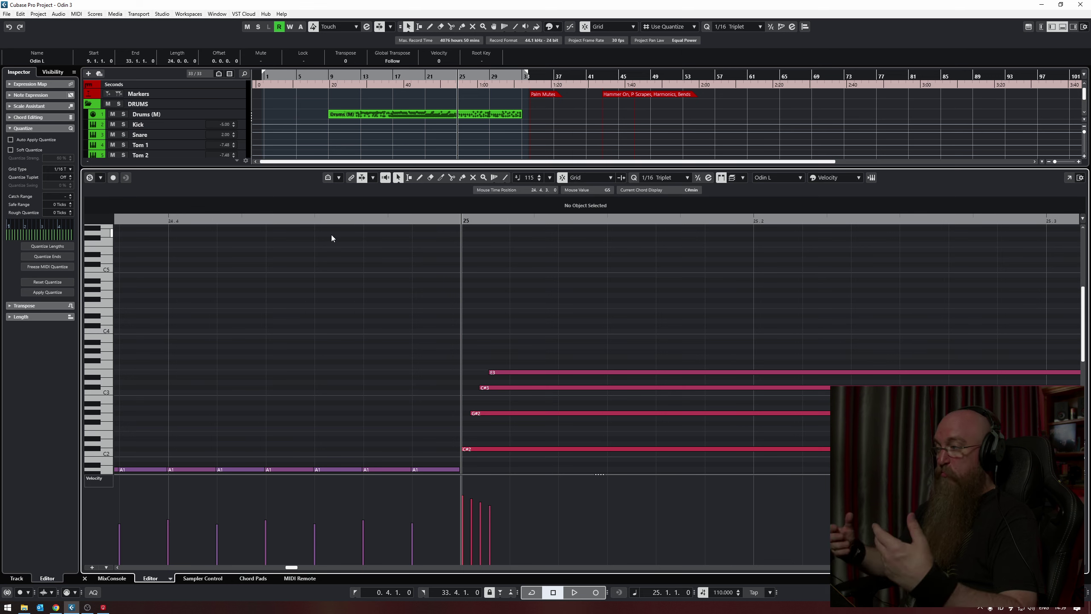
key("space")
key("g")
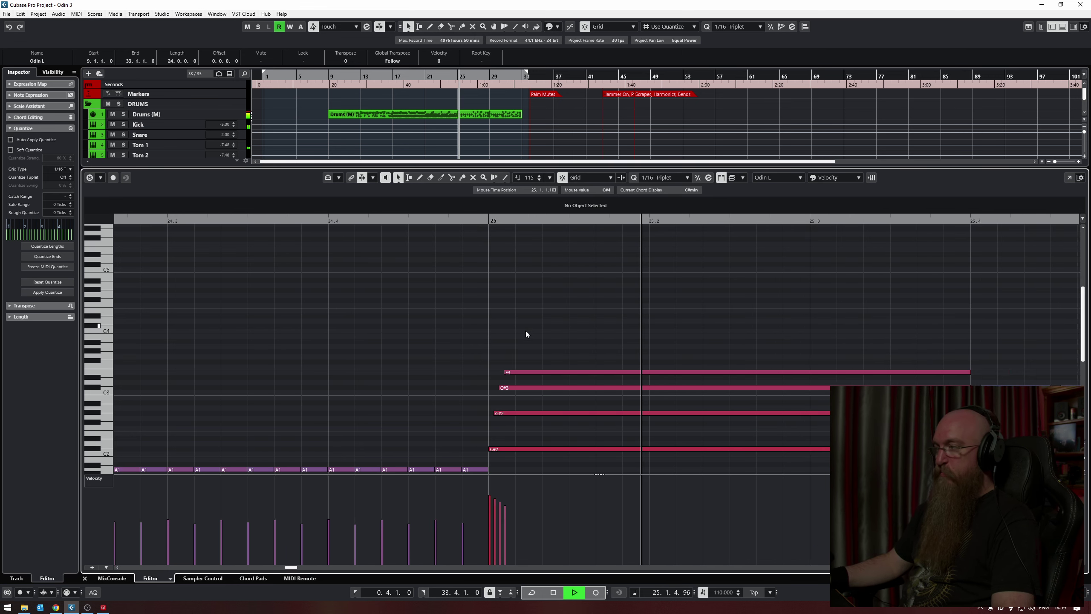
key("g")
key("space")
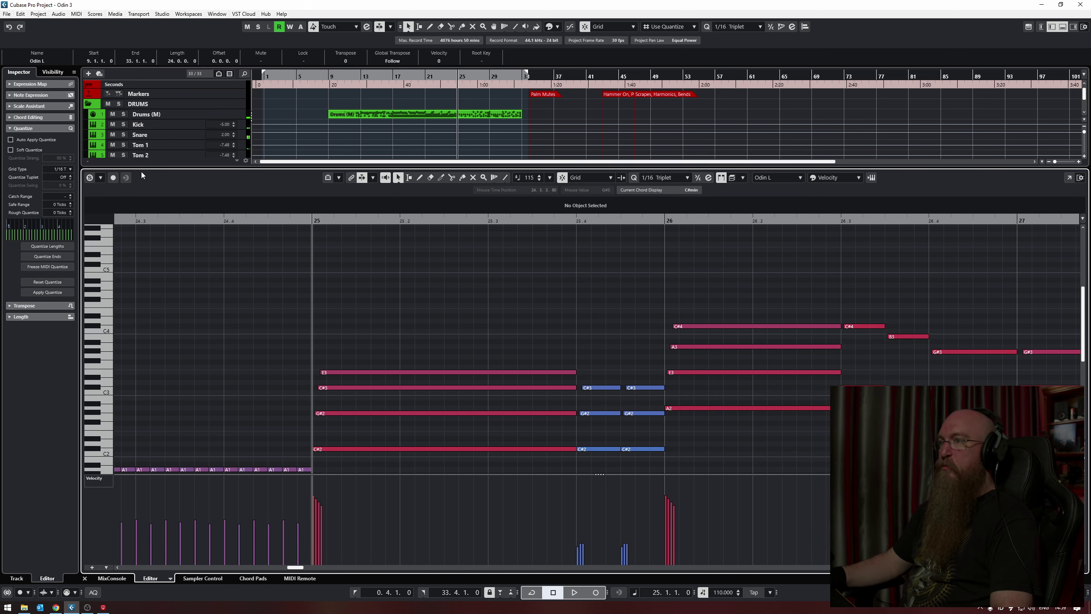
Audition the Odin L part from bar 25 with the editor soloed, and turn the solo off
left_click(89, 177)
key("space")
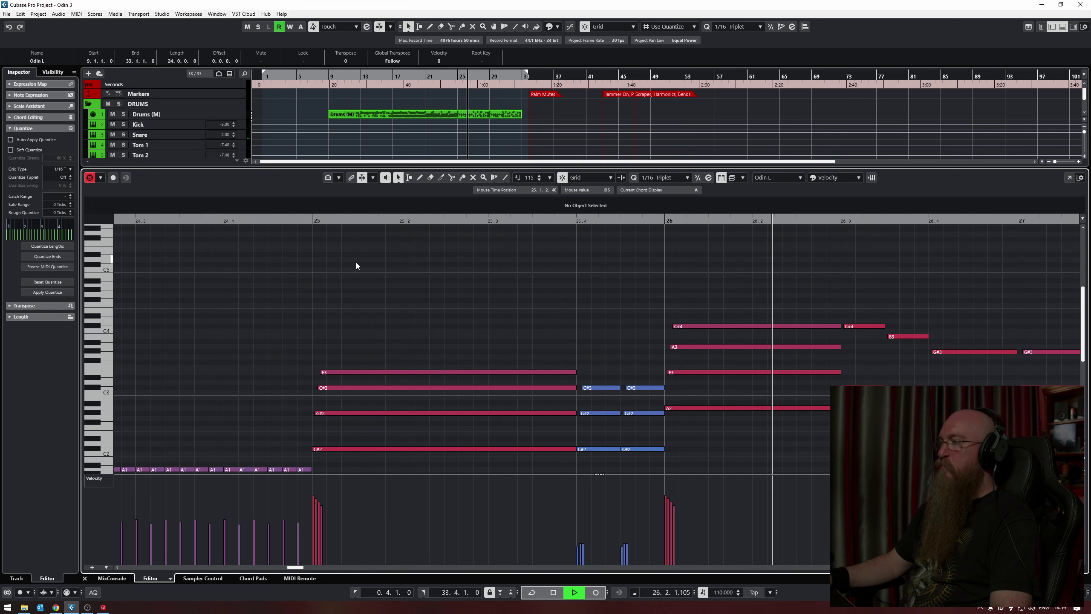
key("space")
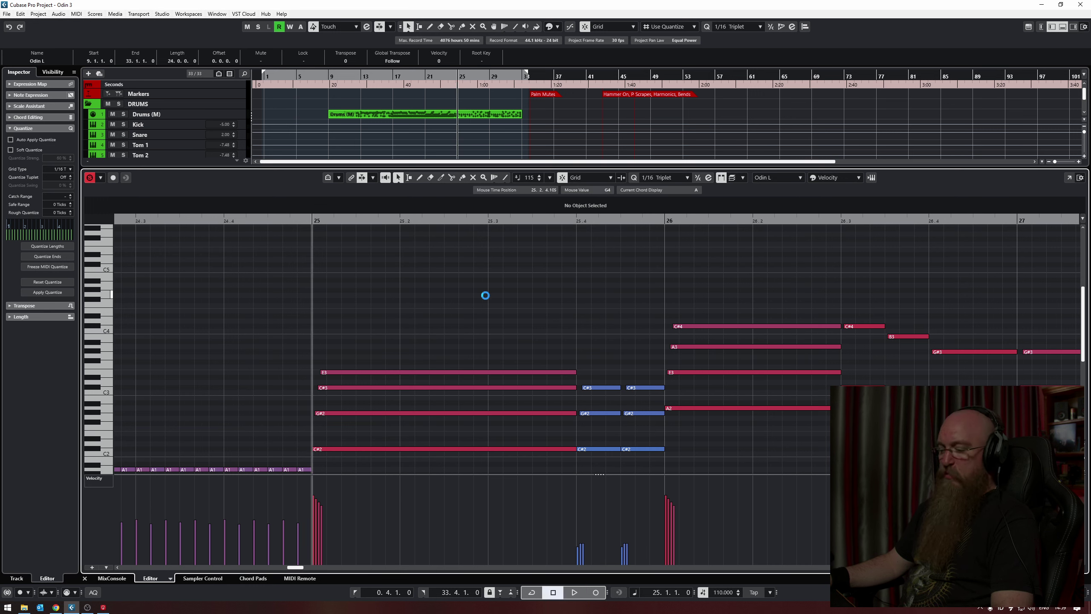
left_click(90, 177)
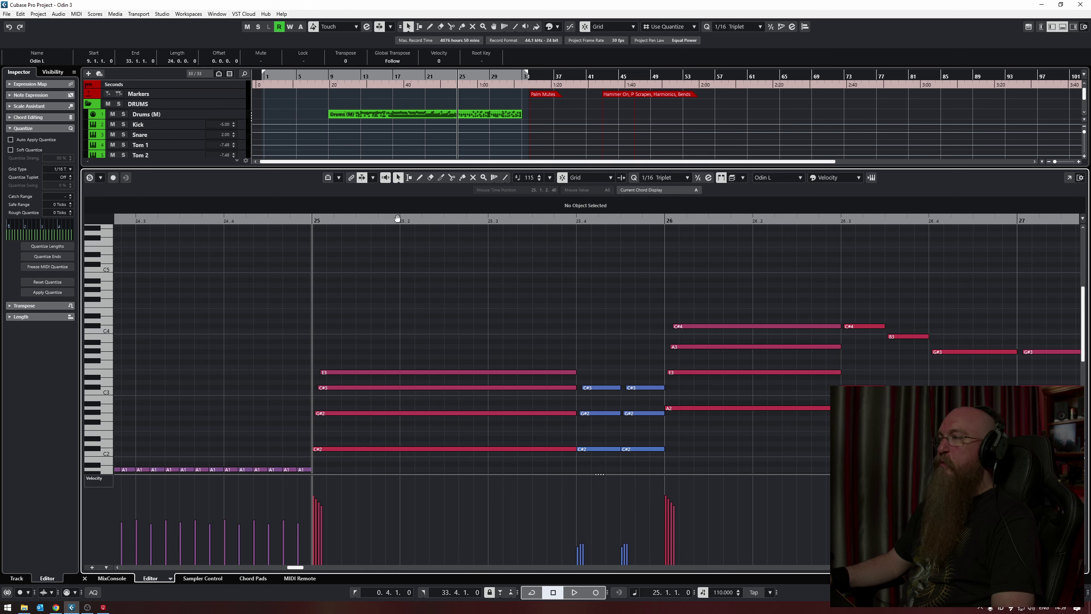
Open the Odin L instrument from the MIDI editor and review its Playing settings and keyswitch list
left_click(871, 177)
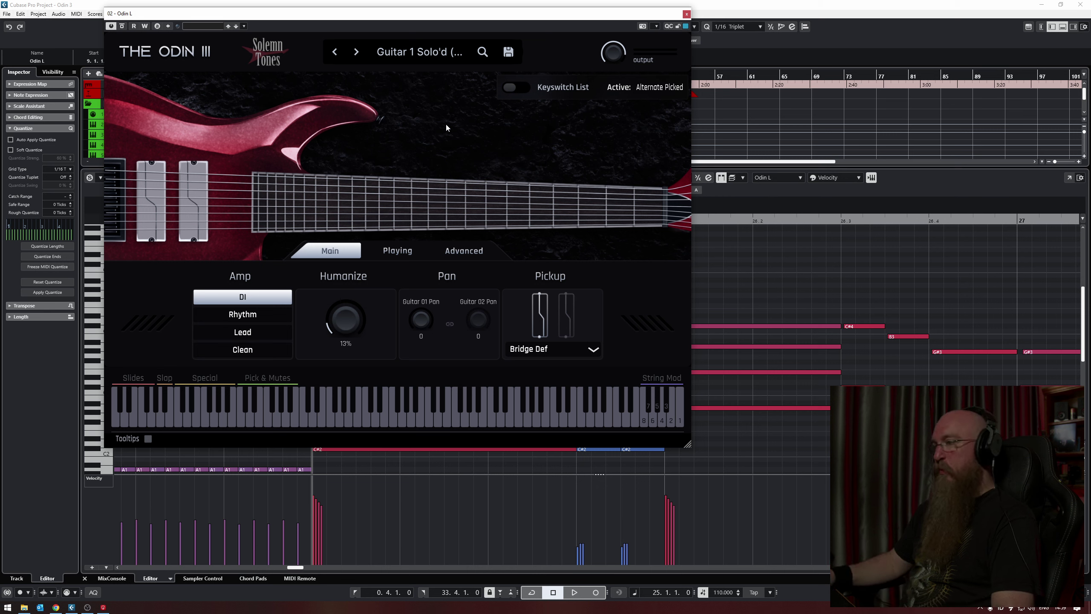
left_click(400, 251)
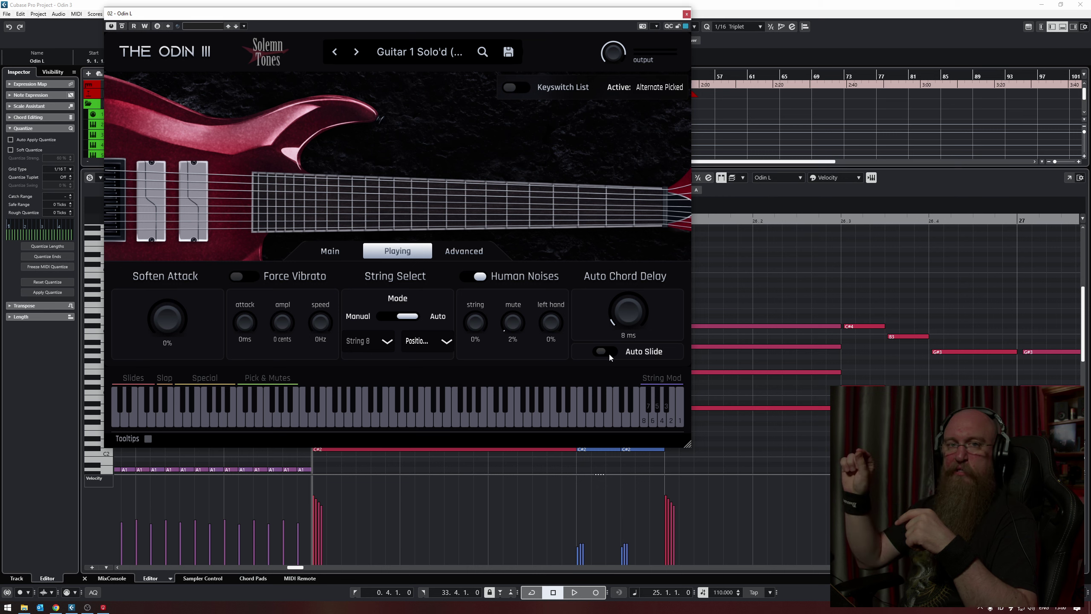
left_click(514, 88)
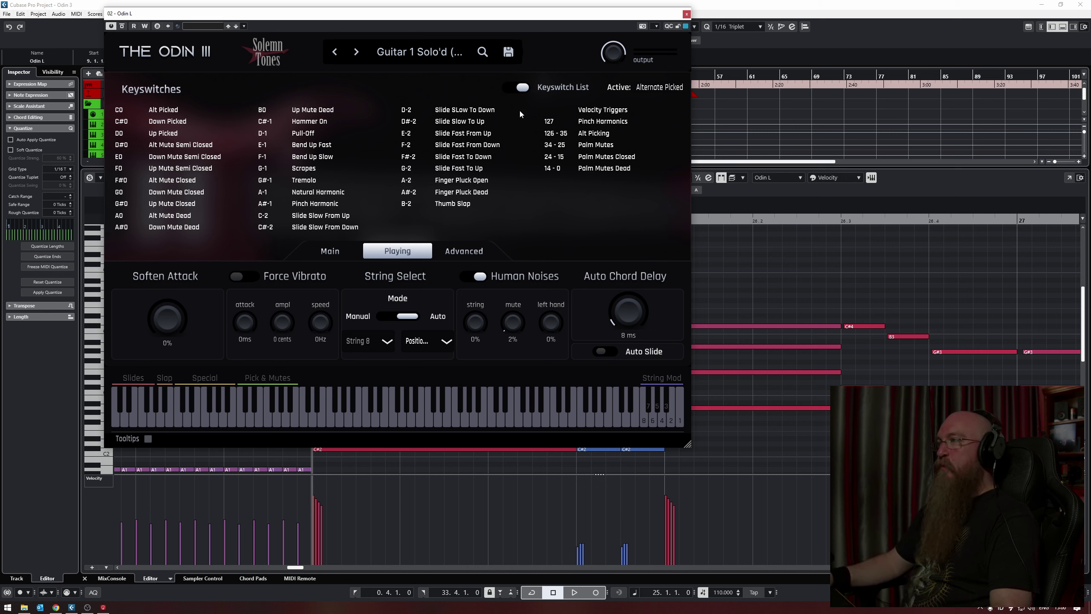
left_click(524, 90)
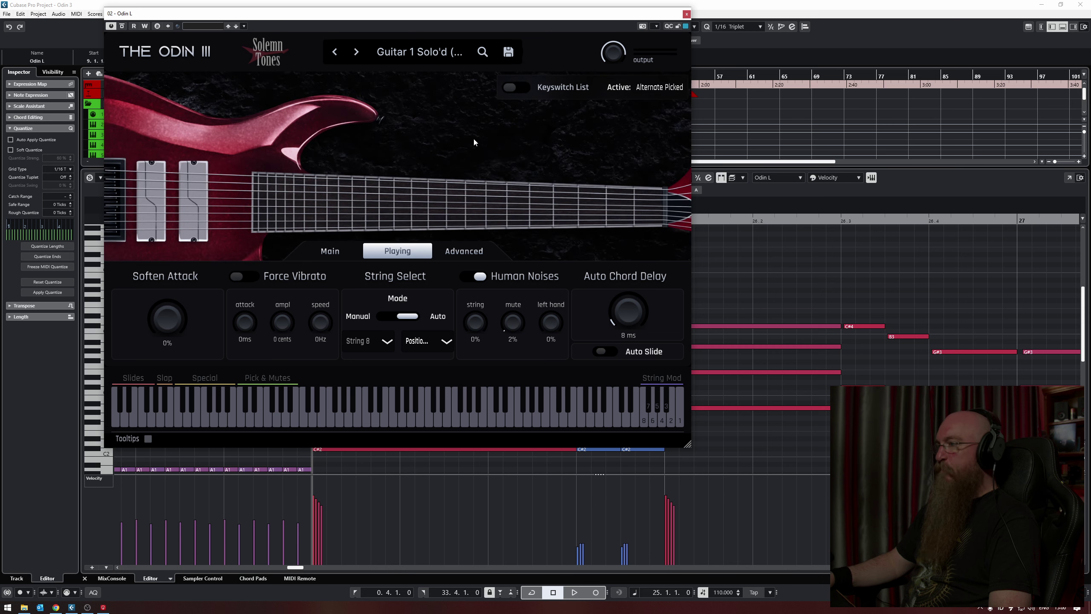
Review Odin L's Advanced settings, including the available tunings, with the instrument window shifted slightly aside
left_click(464, 251)
left_click_drag(385, 18, 359, 19)
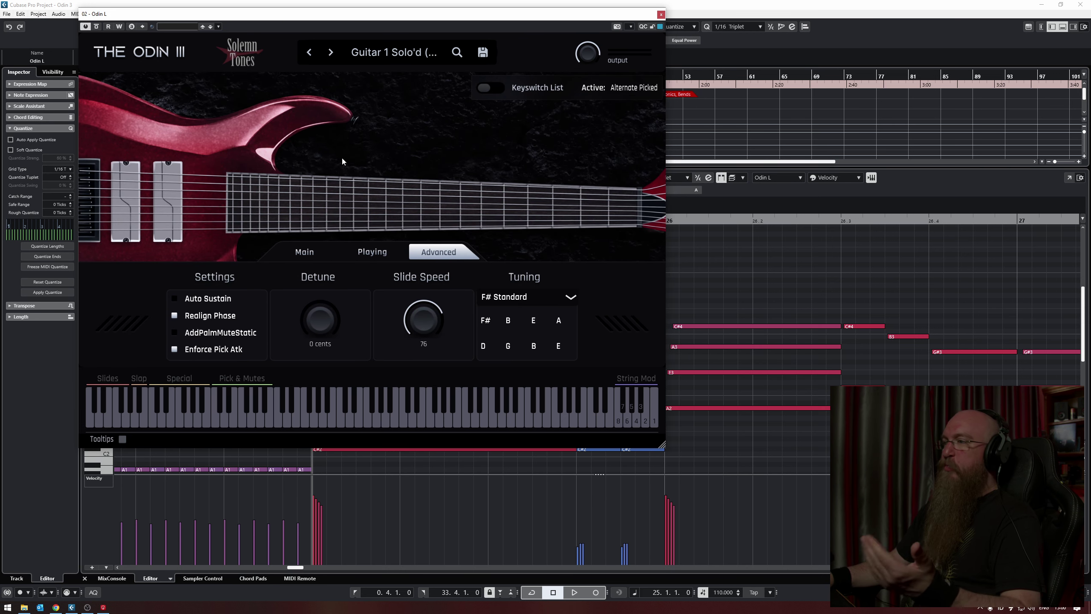
left_click(571, 298)
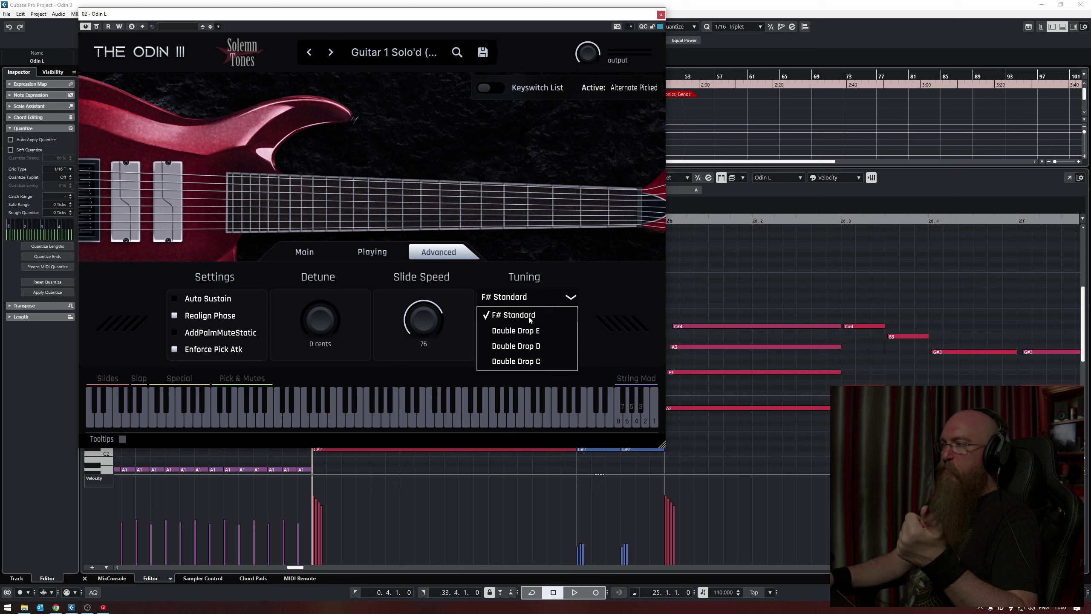
left_click(604, 292)
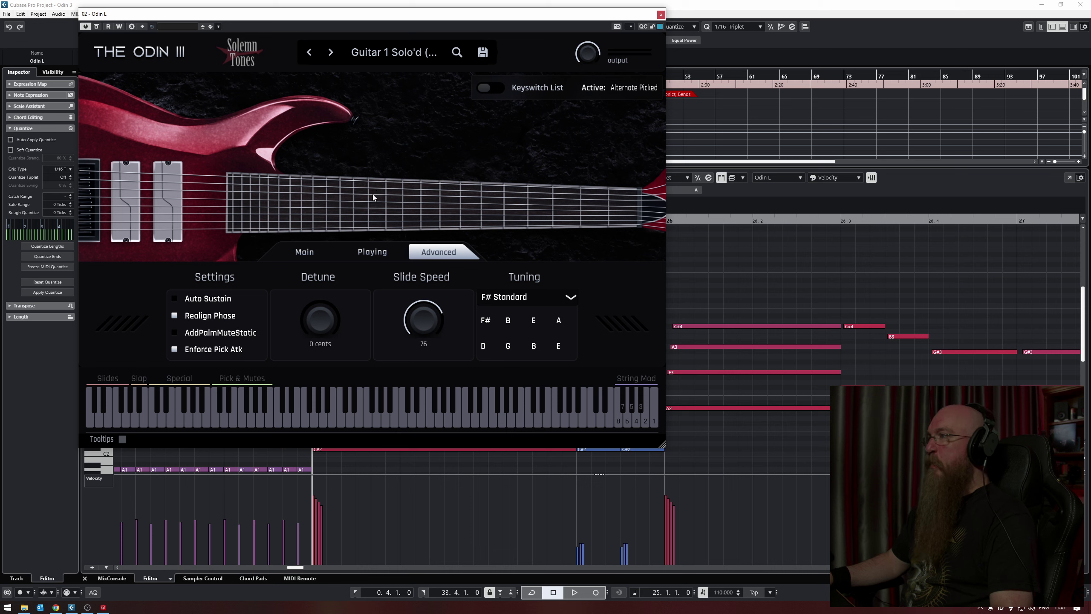
Review Odin L's Playing and Main settings, including the Pickup choices, and close the instrument
left_click(371, 254)
left_click(325, 255)
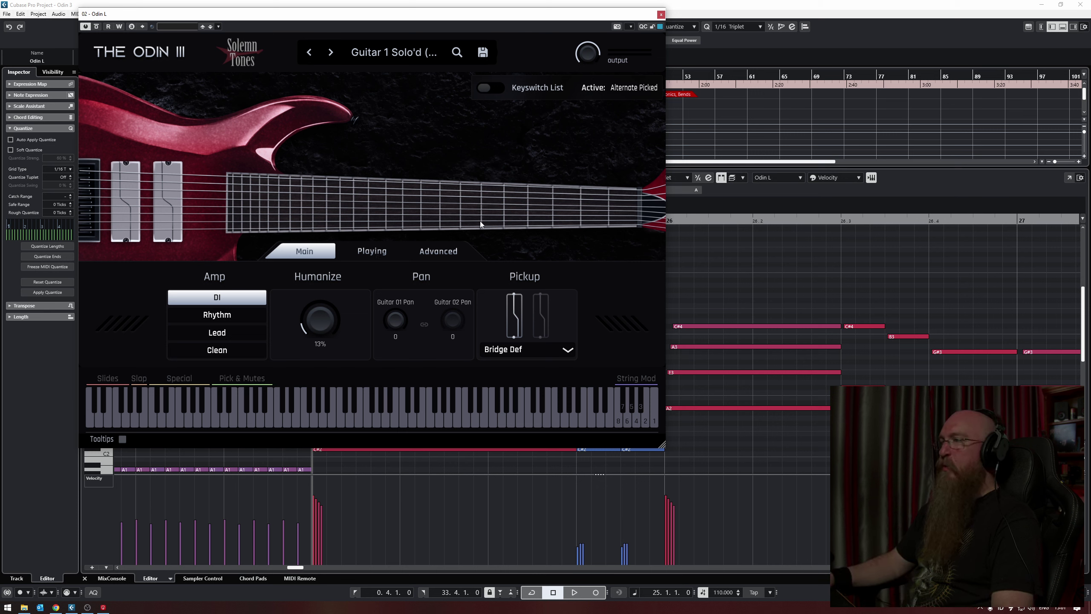
left_click(567, 350)
left_click(567, 349)
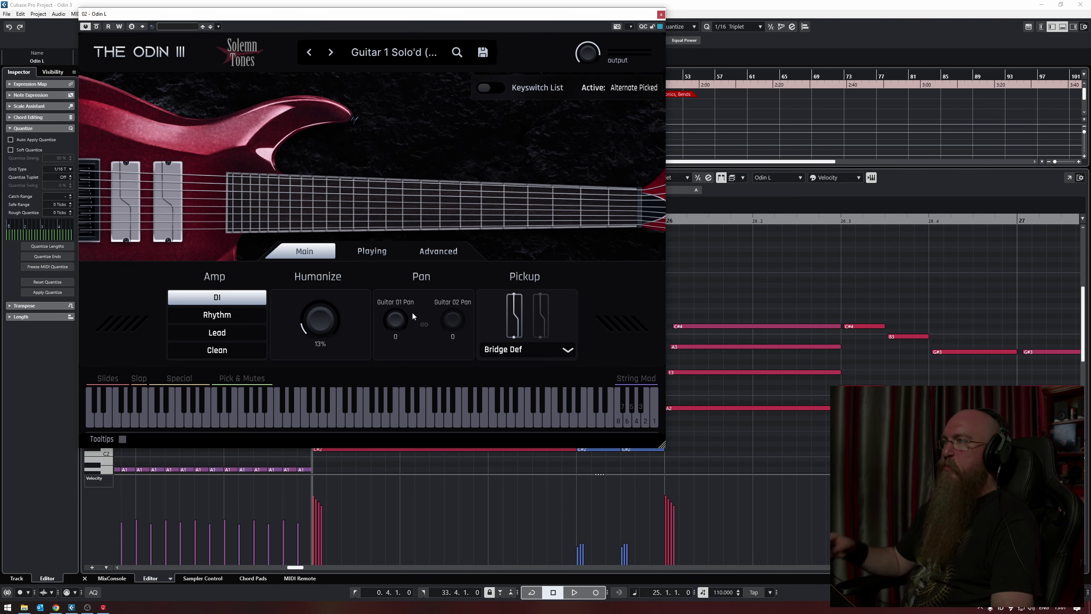
left_click(660, 14)
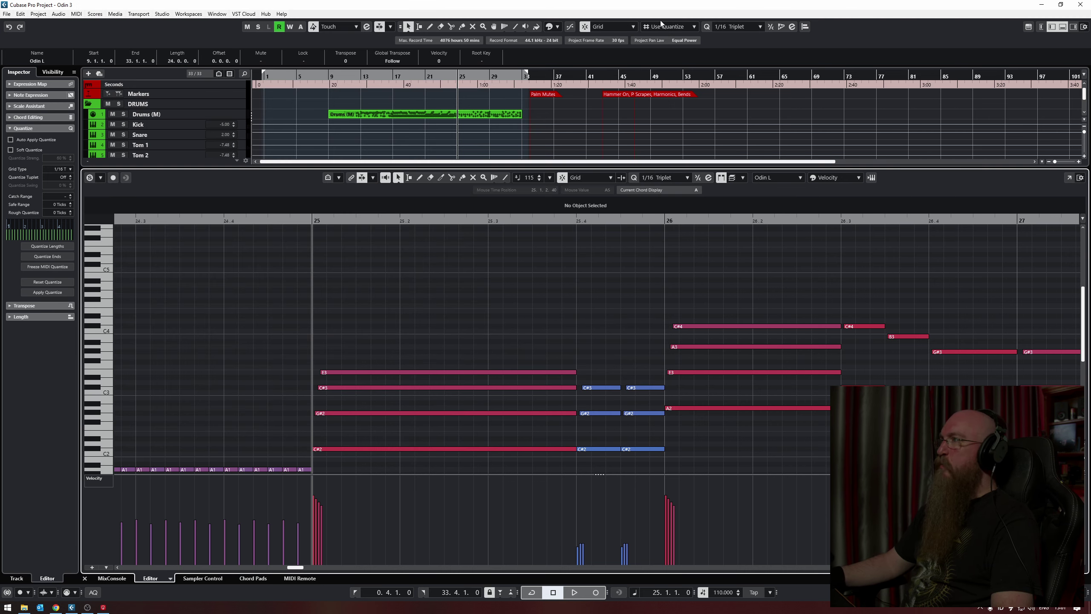
Leave the MIDI editor and enlarge the Force Vibrato automation lane under the Odin Clean L track
key("ctrl+alt+e")
scroll(265, 333, "up", 4)
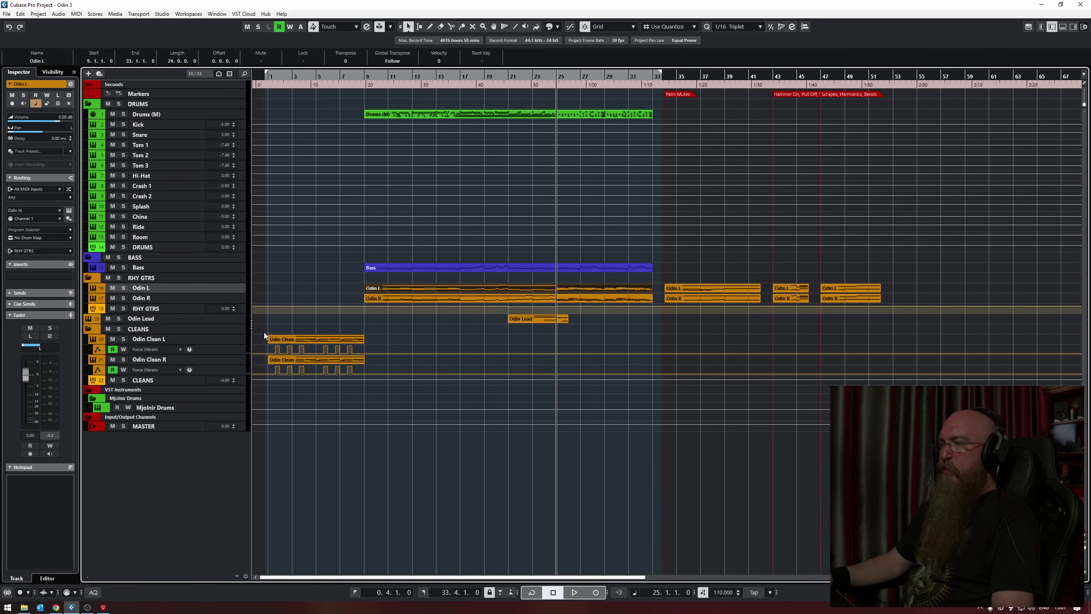
left_click(236, 340)
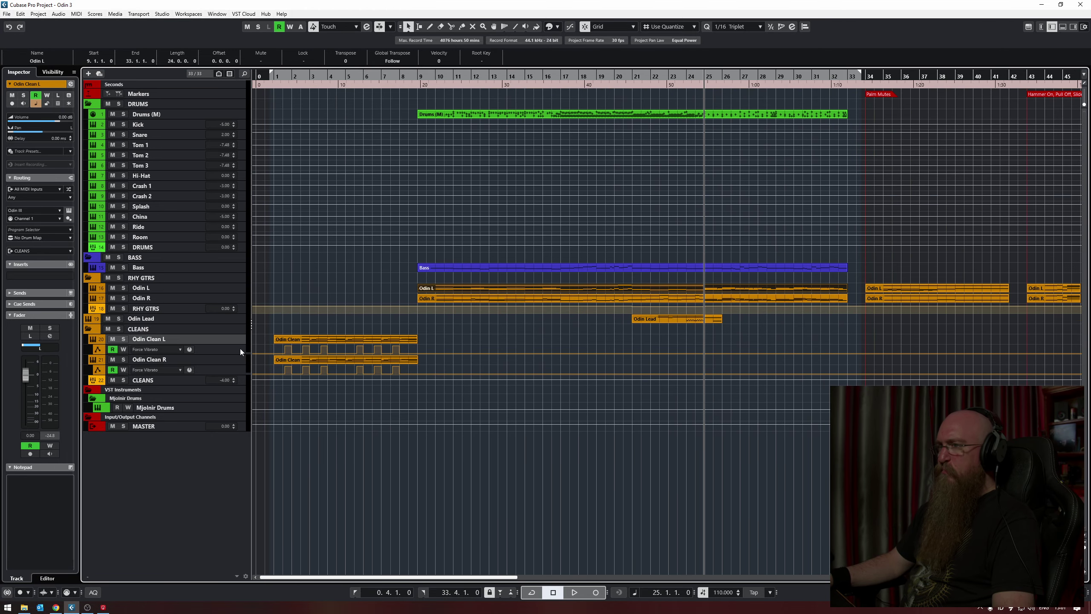
left_click_drag(237, 356, 236, 398)
scroll(277, 352, "up", 3)
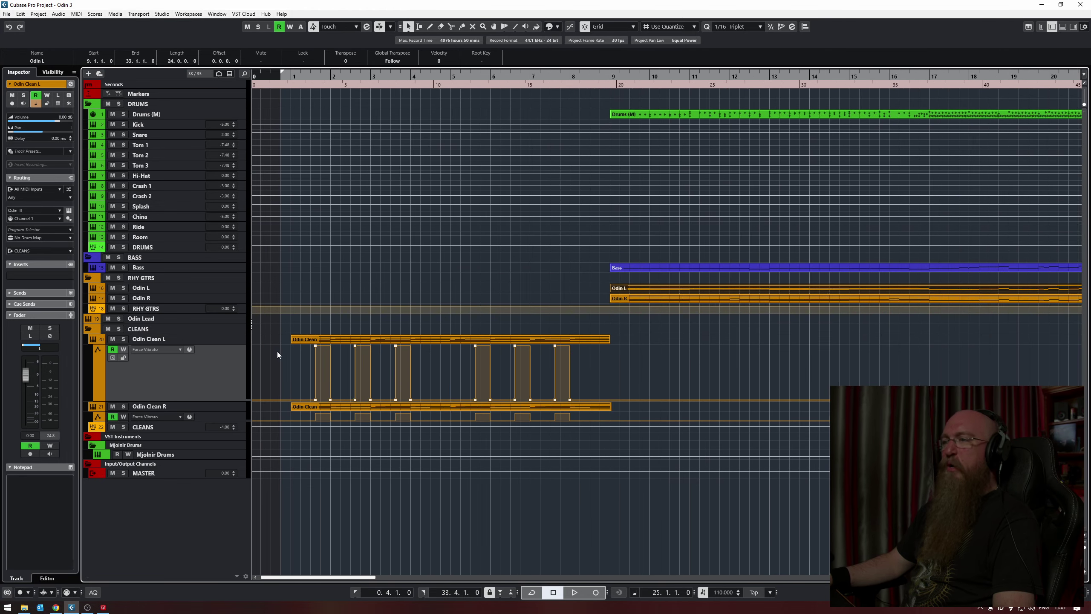
scroll(277, 352, "up", 3)
Open the Odin Clean L MIDI part, examine its picked note pattern across the eight bars, and close the editor
double_click(337, 340)
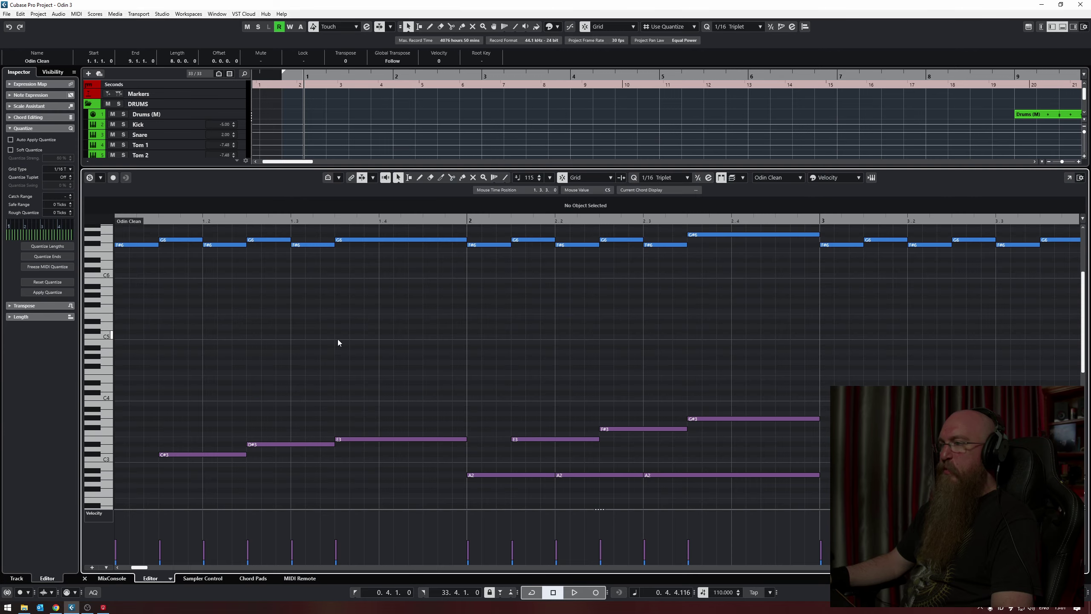
scroll(332, 326, "up", 3)
scroll(378, 353, "down", 5)
scroll(362, 368, "down", 5)
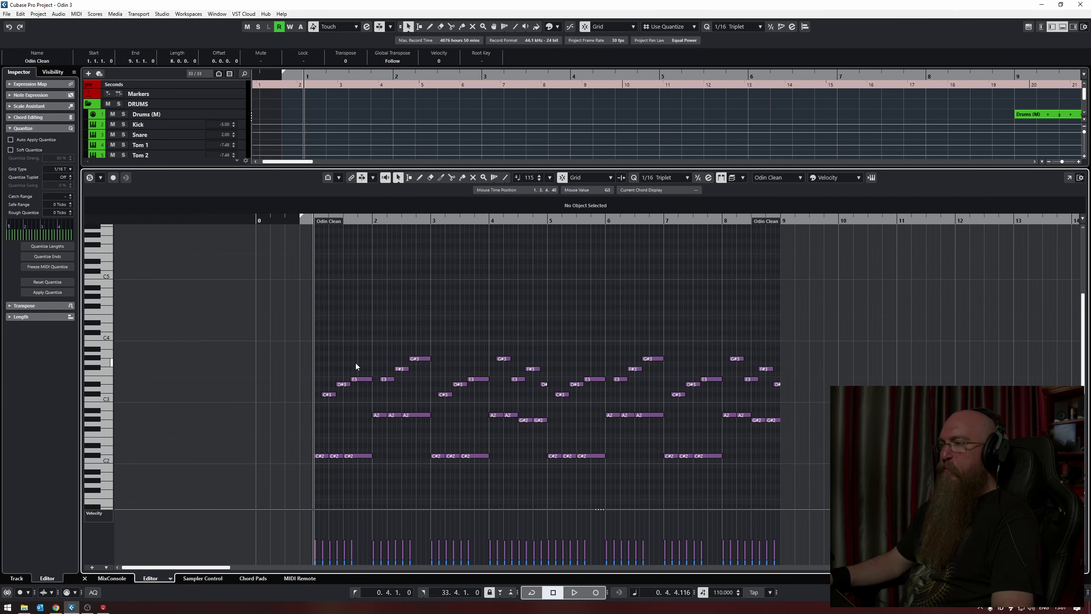
scroll(356, 359, "down", 2)
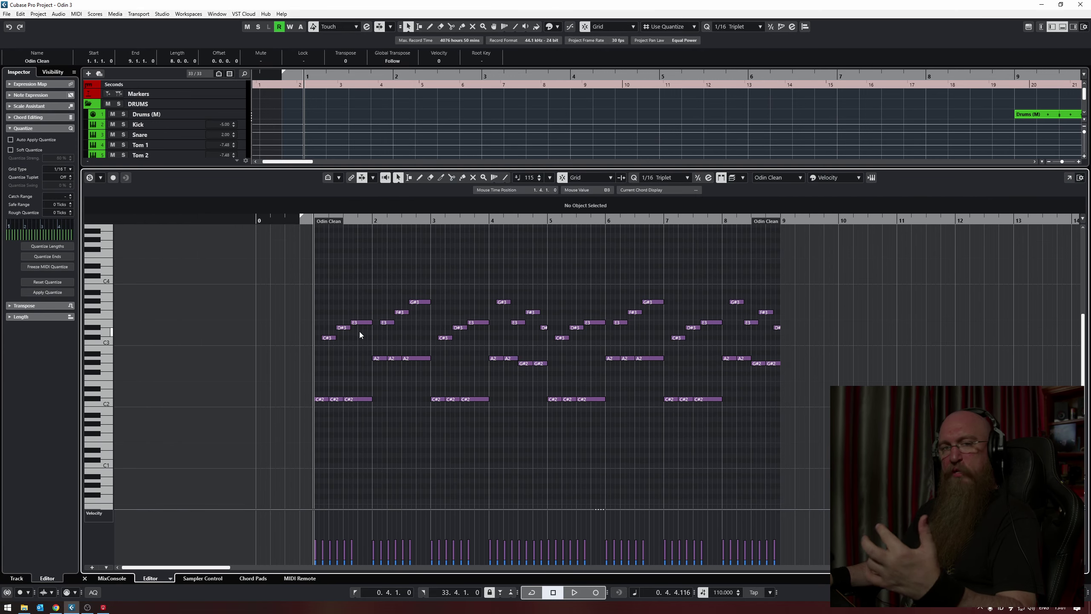
scroll(358, 335, "up", 2)
scroll(358, 357, "up", 2)
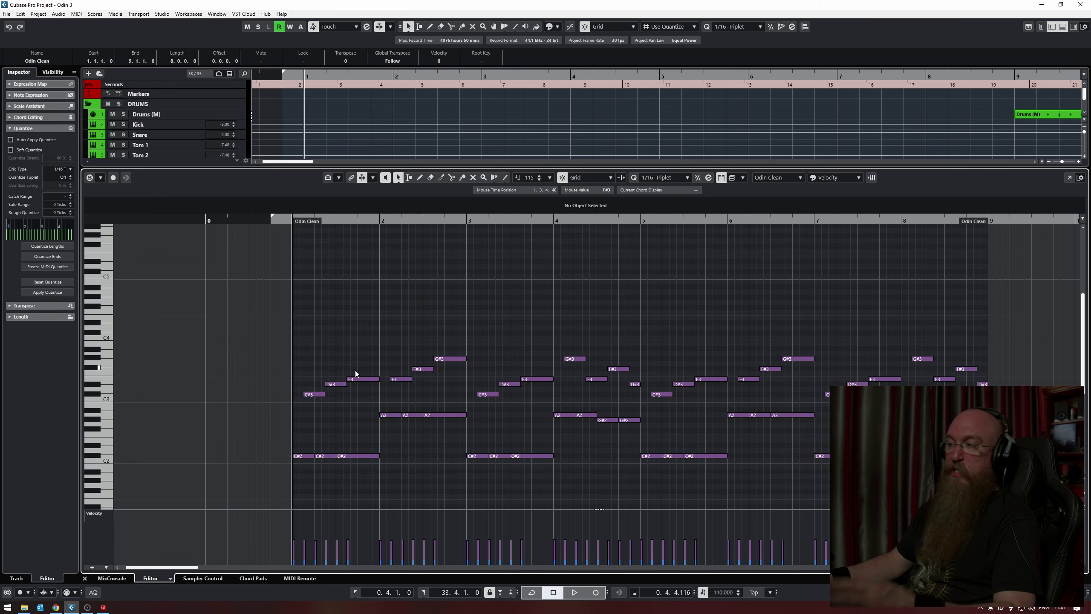
key("Return")
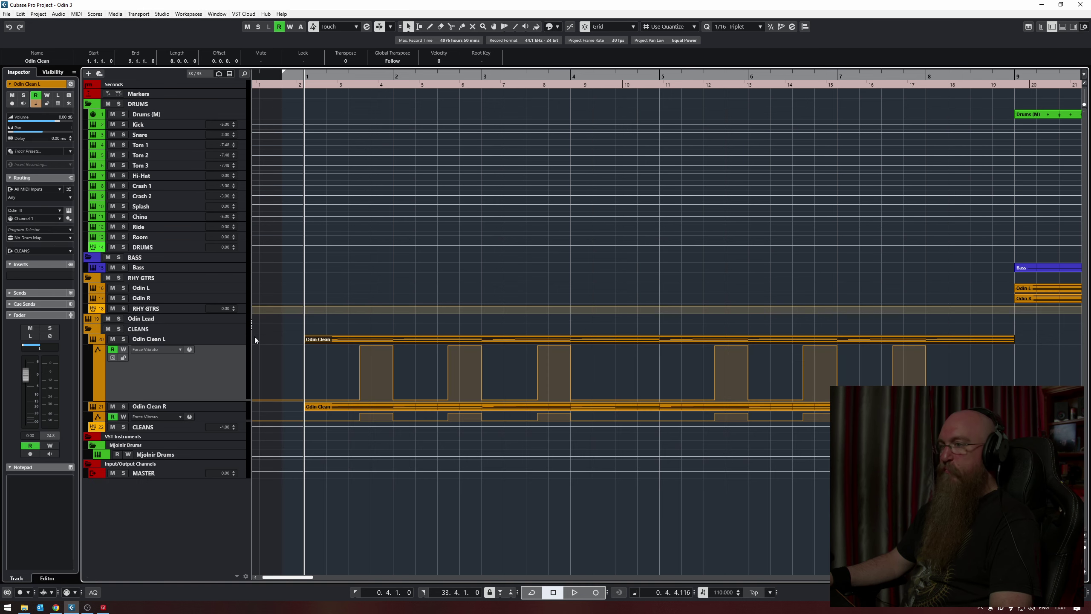
Solo the CLEANS group and audition the clean guitars from bar 1
left_click(123, 427)
key("space")
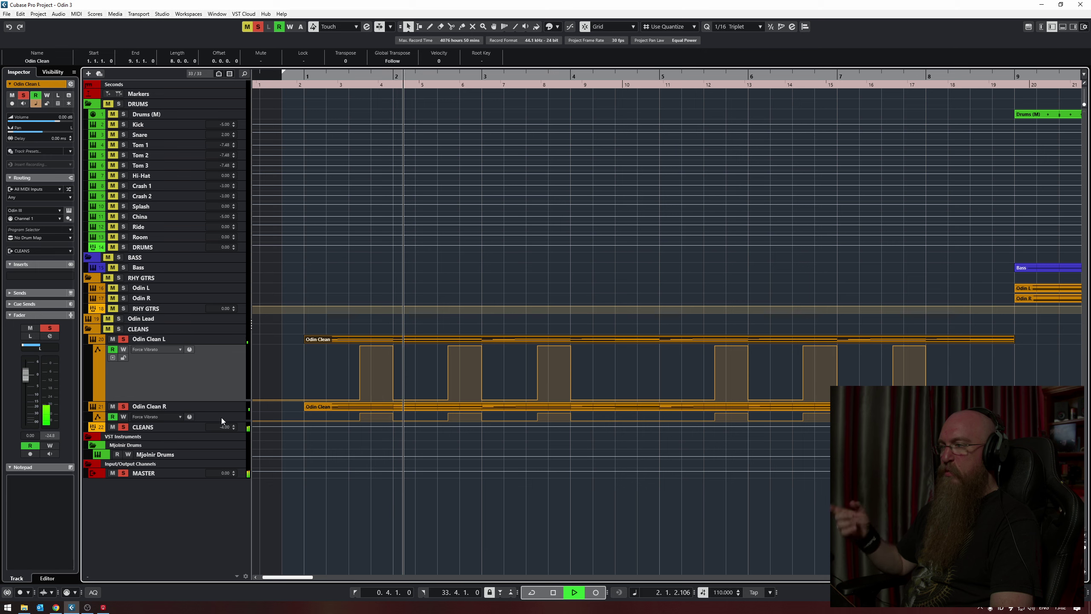
key("space")
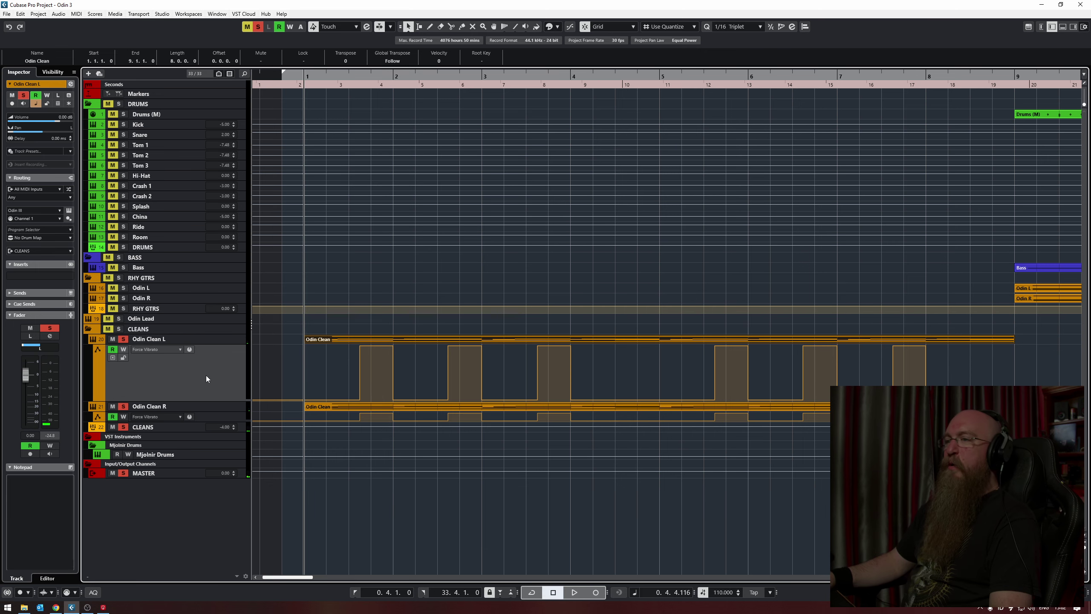
Inspect the Archetype Plini X amp insert on the CLEANS group and close it
left_click(153, 426)
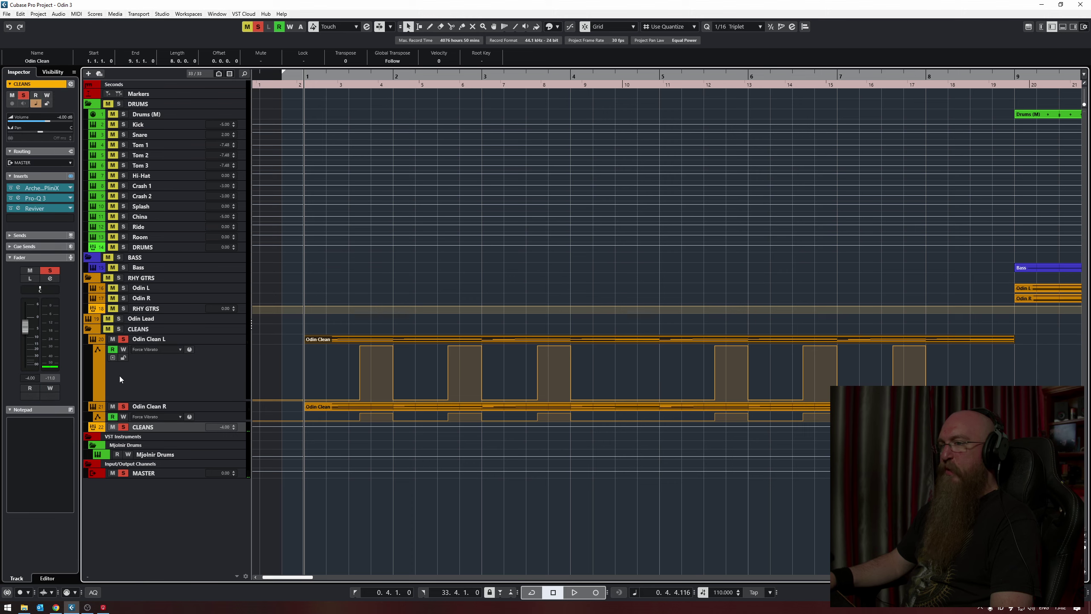
left_click(48, 188)
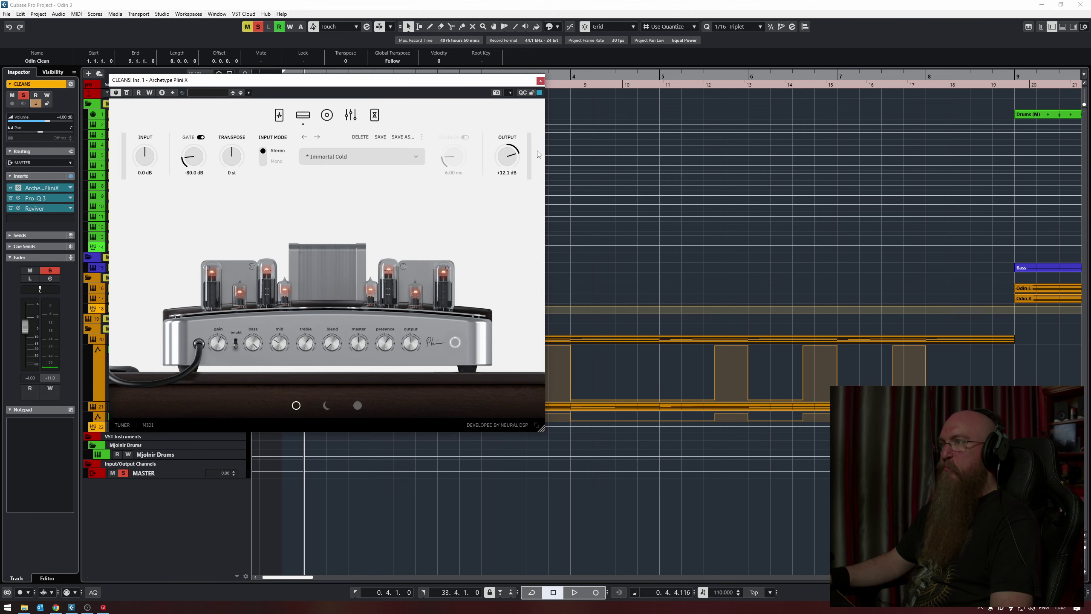
left_click(547, 83)
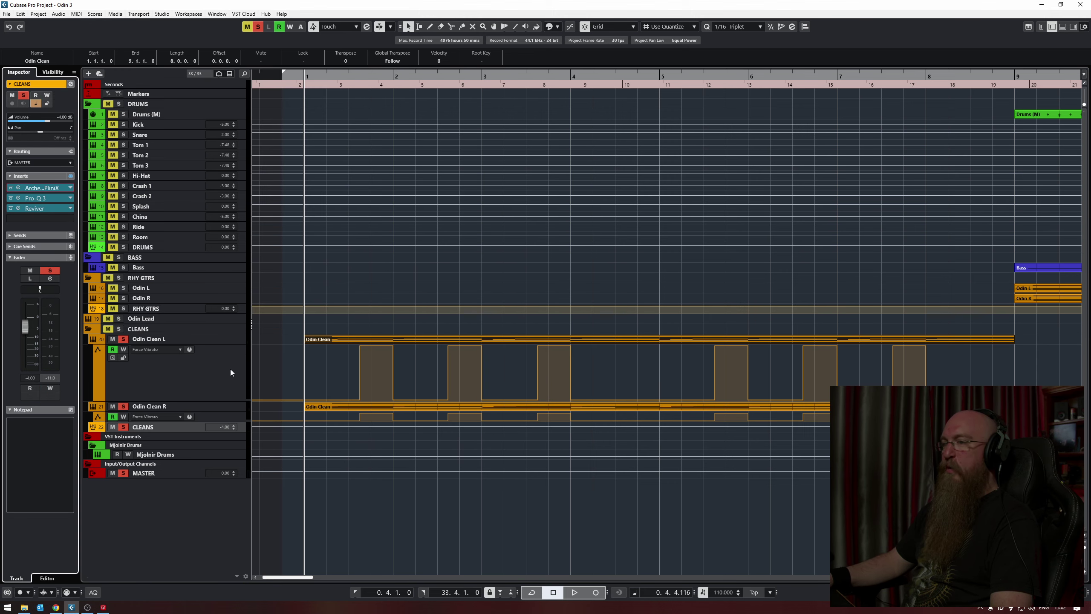
Open the Odin Clean L instrument, play the clean part twice while watching Force Vibrato, and close the instrument
left_click(235, 338)
left_click(69, 211)
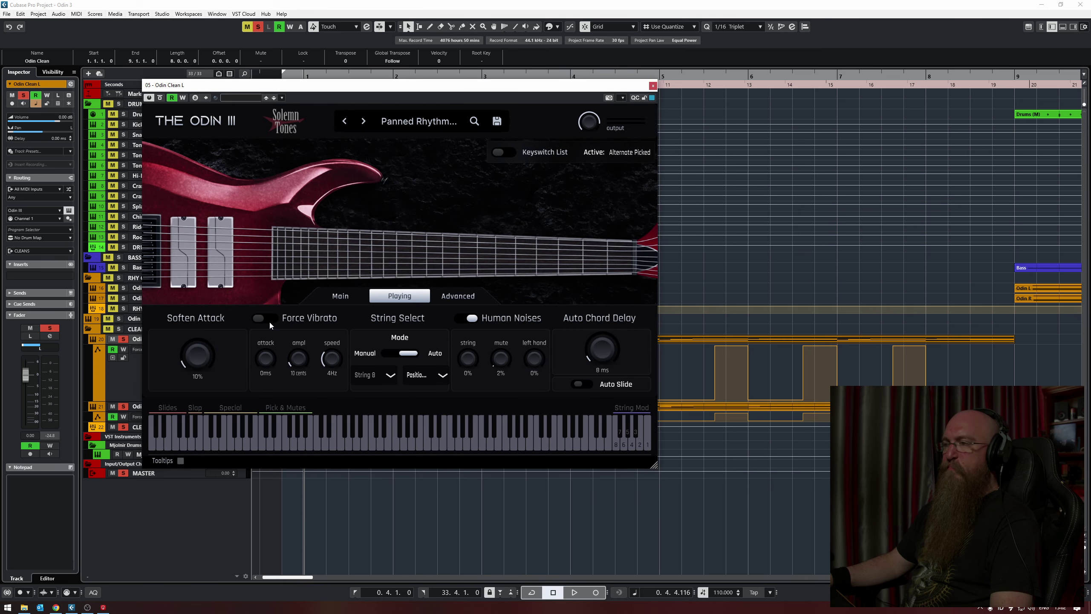
key("space")
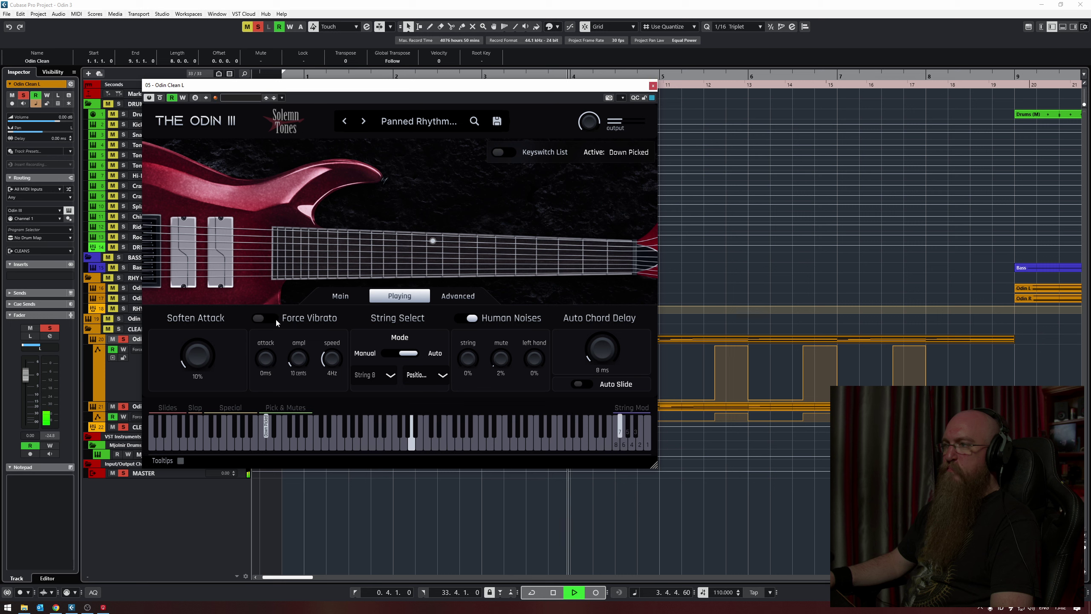
key("space")
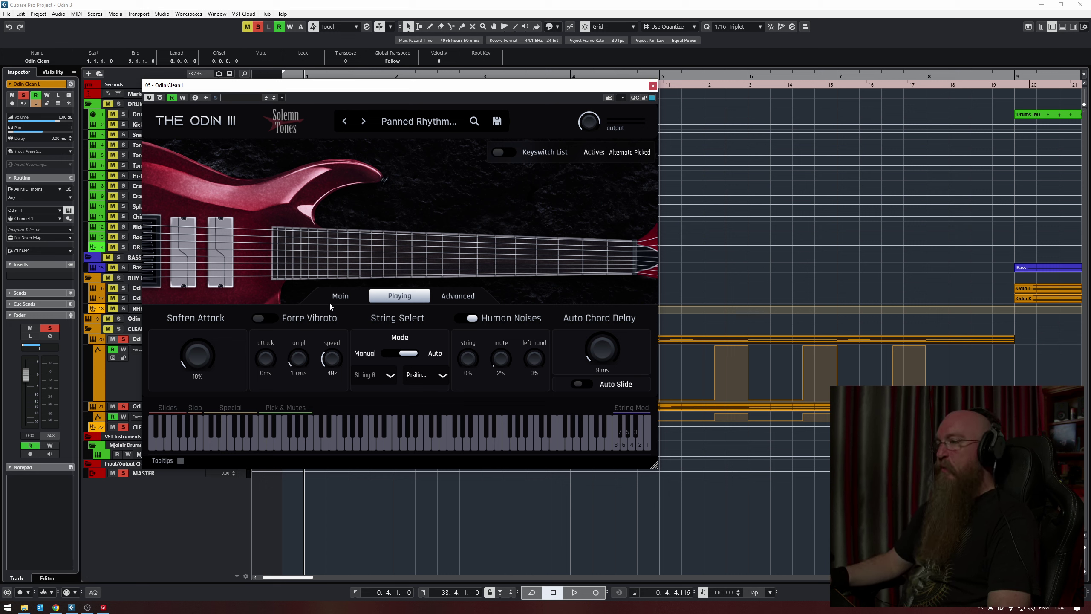
key("space")
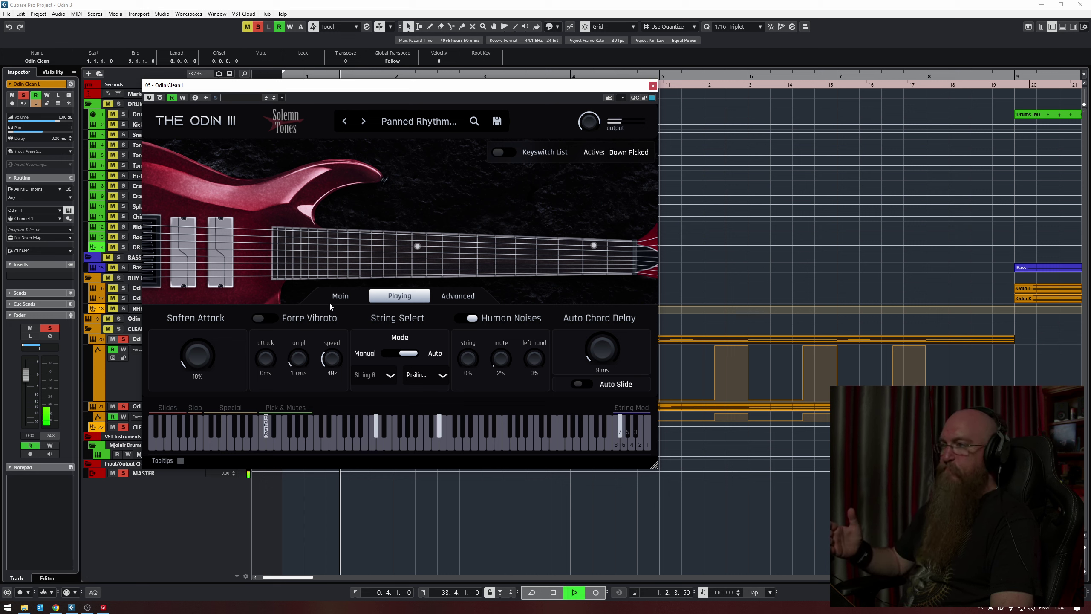
key("space")
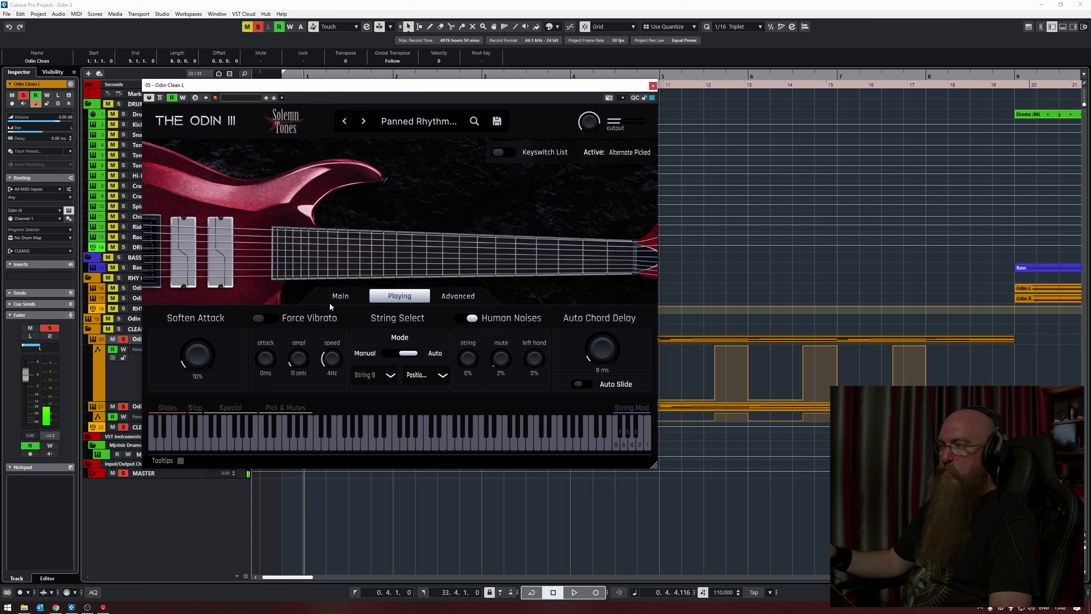
left_click(652, 86)
Open the Odin Clean L MIDI part in a taller editor and bring its high string-selection notes into view
double_click(334, 340)
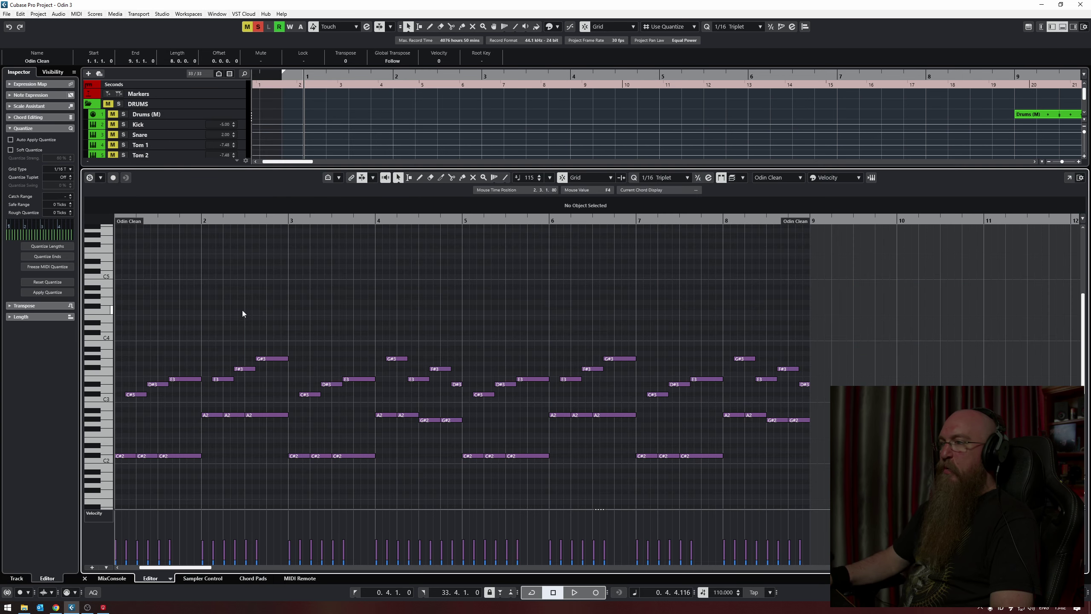
left_click_drag(238, 168, 238, 133)
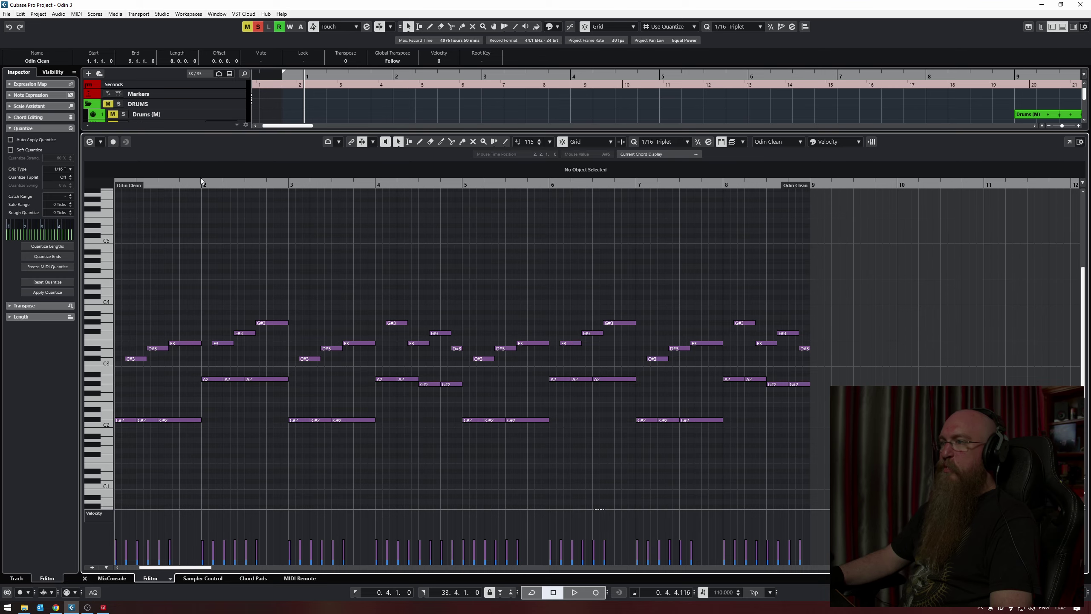
scroll(181, 289, "up", 3)
scroll(181, 289, "left", 3)
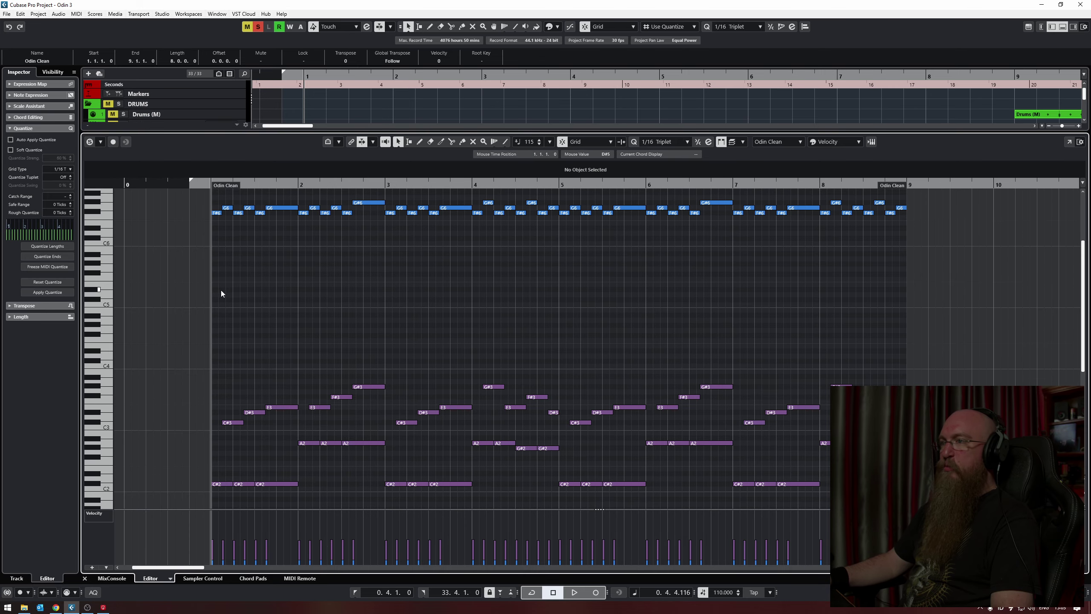
Open the Odin Clean L instrument from the MIDI editor, shrink its window, and compare its keyboard with the string-selection notes
left_click(871, 141)
left_click_drag(649, 459, 595, 416)
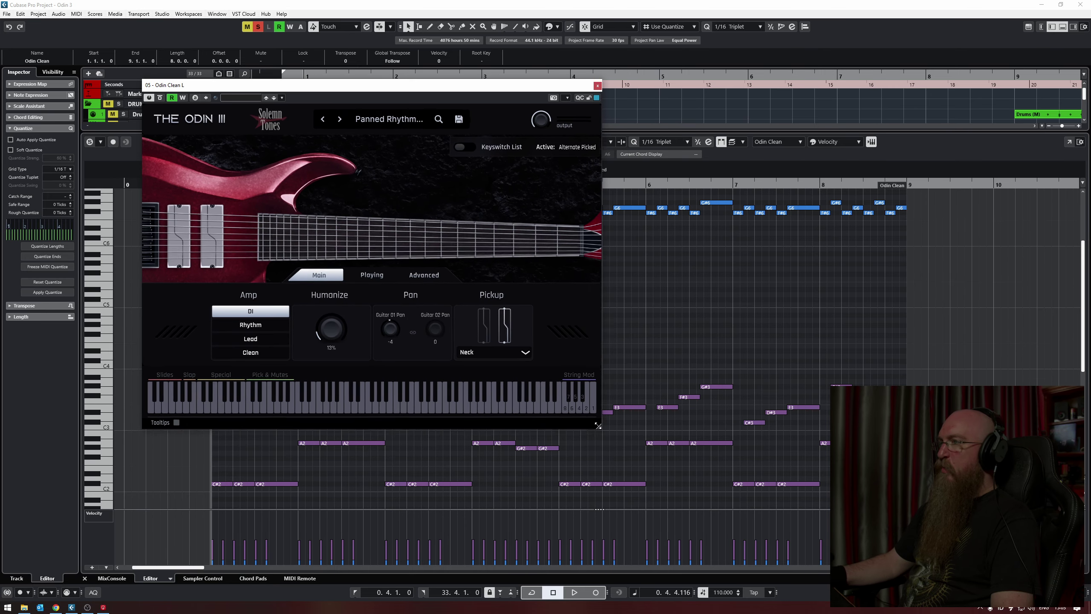
left_click_drag(193, 85, 292, 267)
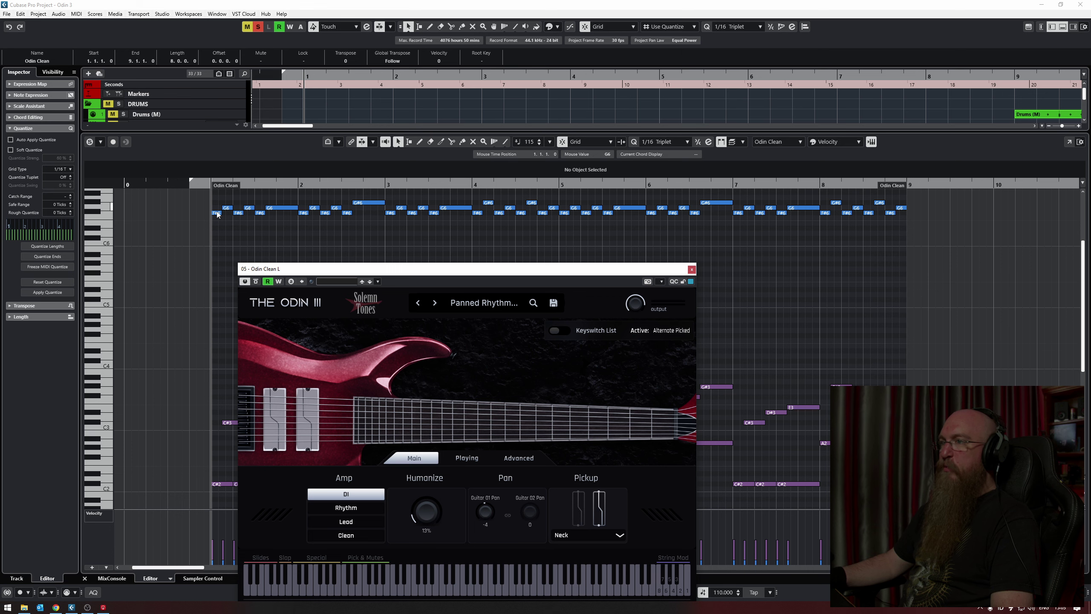
left_click_drag(503, 274, 333, 72)
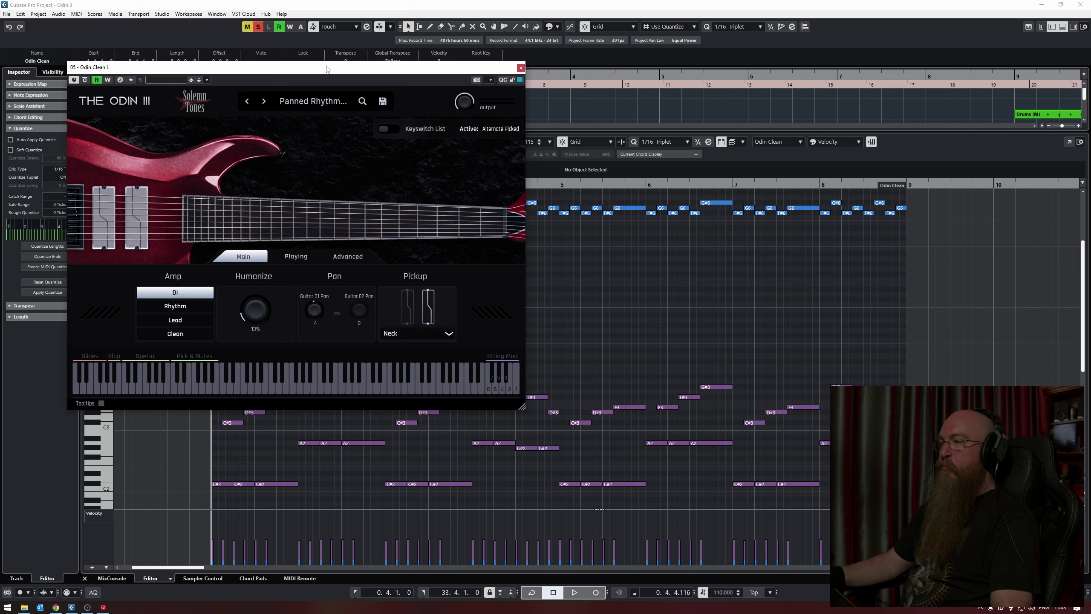
left_click_drag(327, 67, 327, 69)
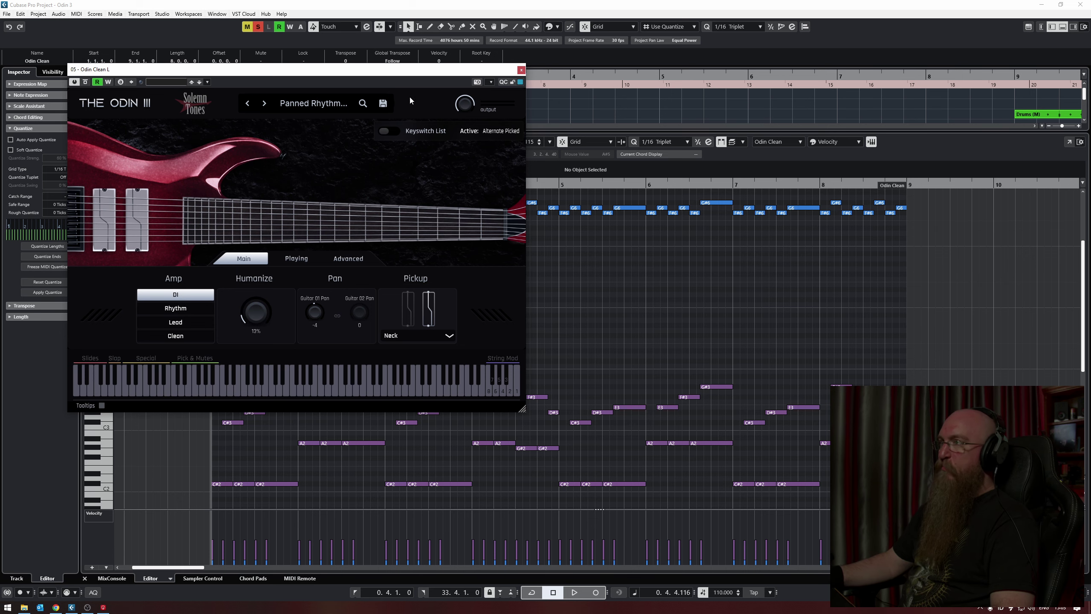
Play back the clean part while watching the String Mod keys, and return to the project view with the instrument closed
key("space")
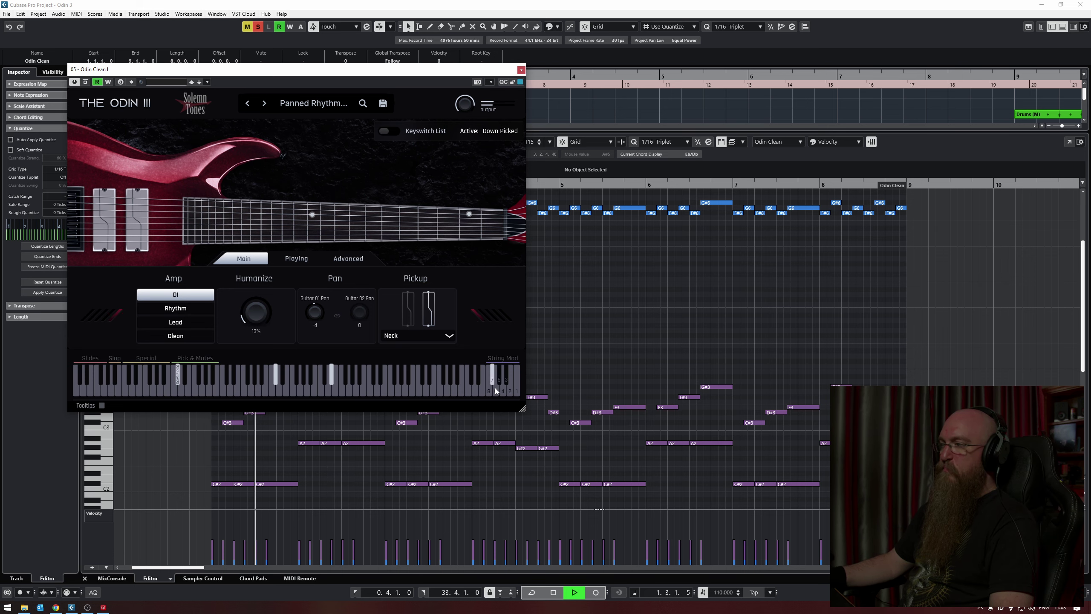
key("space")
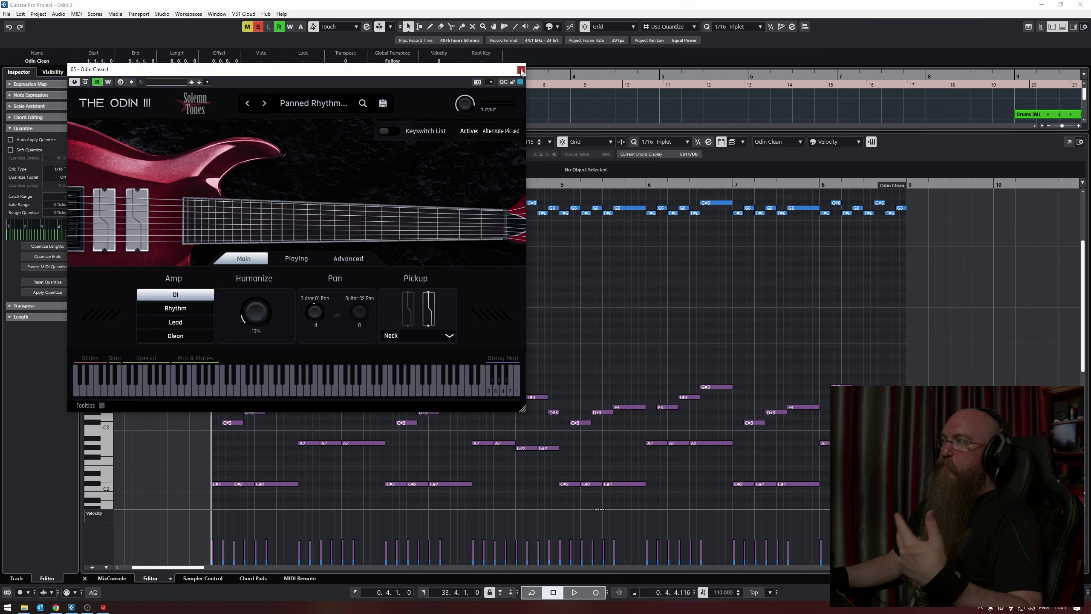
left_click(522, 70)
key("ctrl+e")
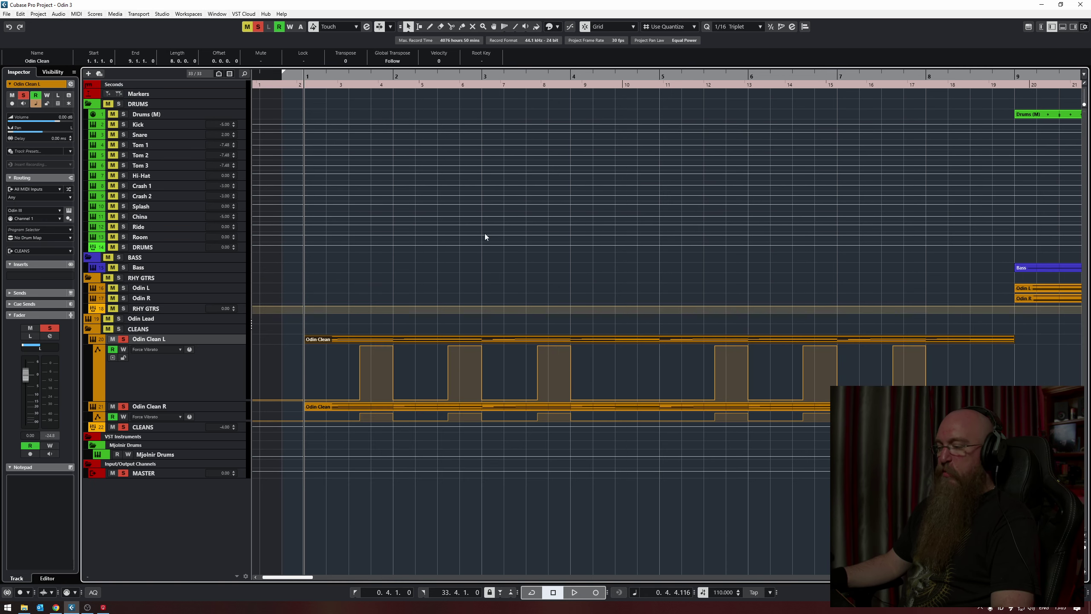
key("g")
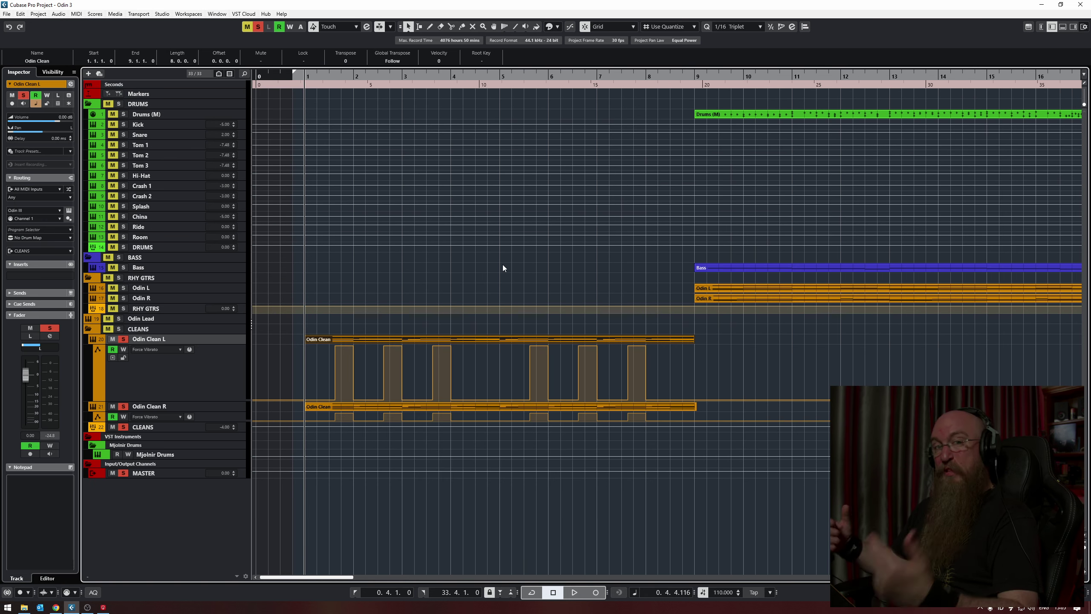
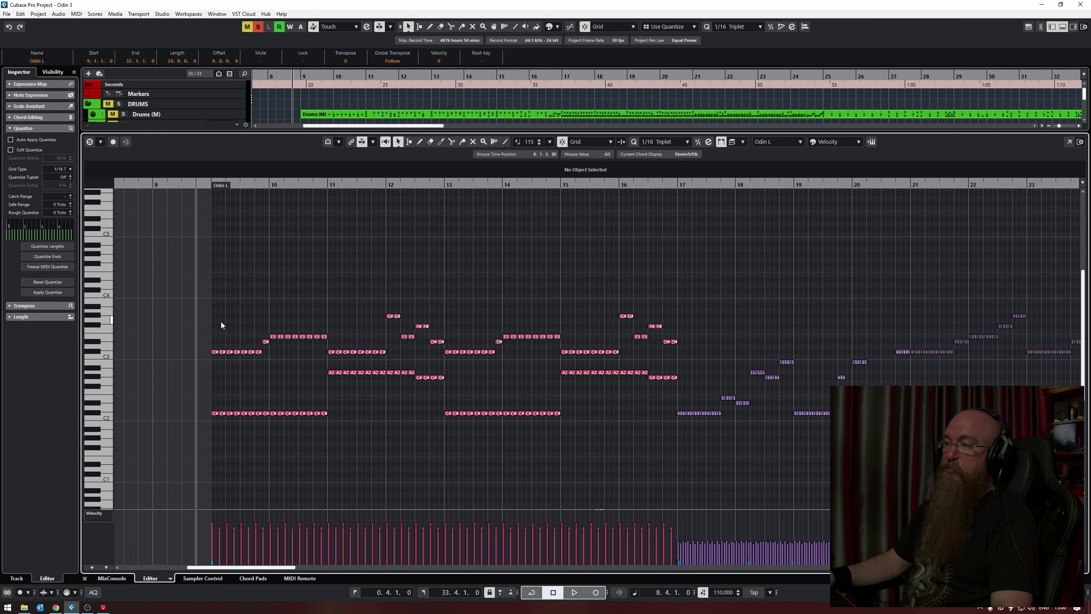
Inspect the high string-selection notes against the riff from bar 9 and select the long F6 note in the Odin R part
scroll(221, 322, "up", 5)
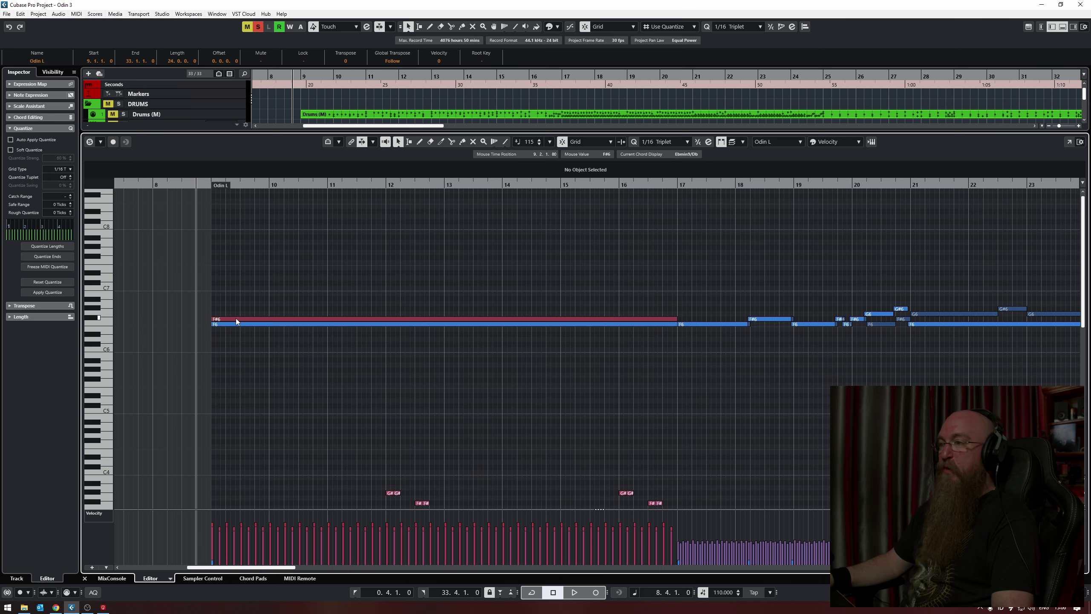
scroll(278, 328, "down", 7)
scroll(258, 347, "up", 7)
scroll(270, 356, "up", 2)
left_click(286, 309)
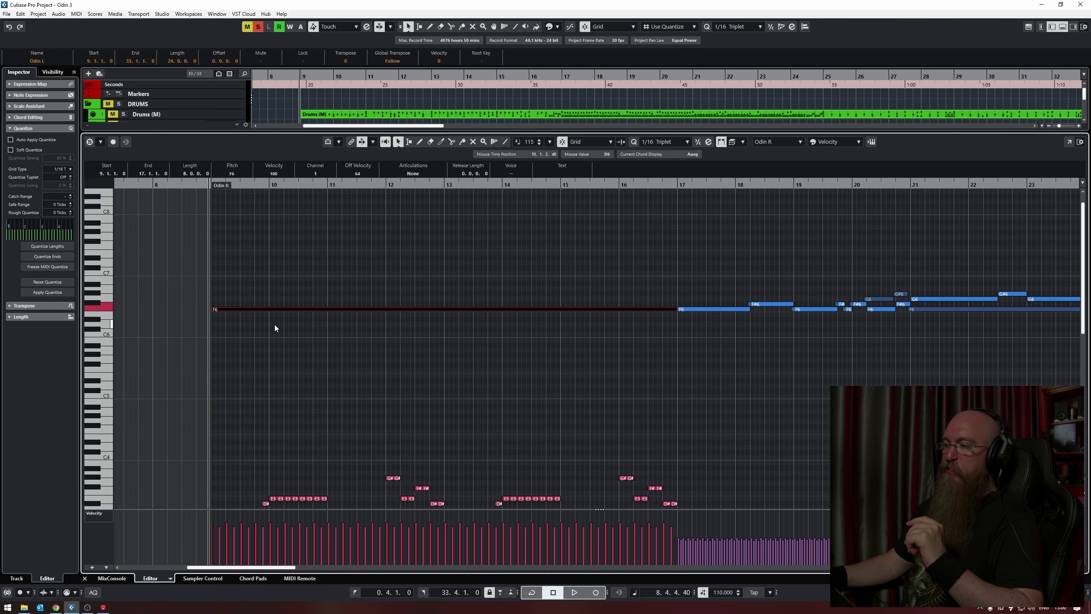
Play back the rhythm guitar section from the start of bar 17 to bar 25 in the MIDI editor
scroll(287, 340, "down", 6)
scroll(285, 368, "up", 3)
scroll(413, 264, "right", 12)
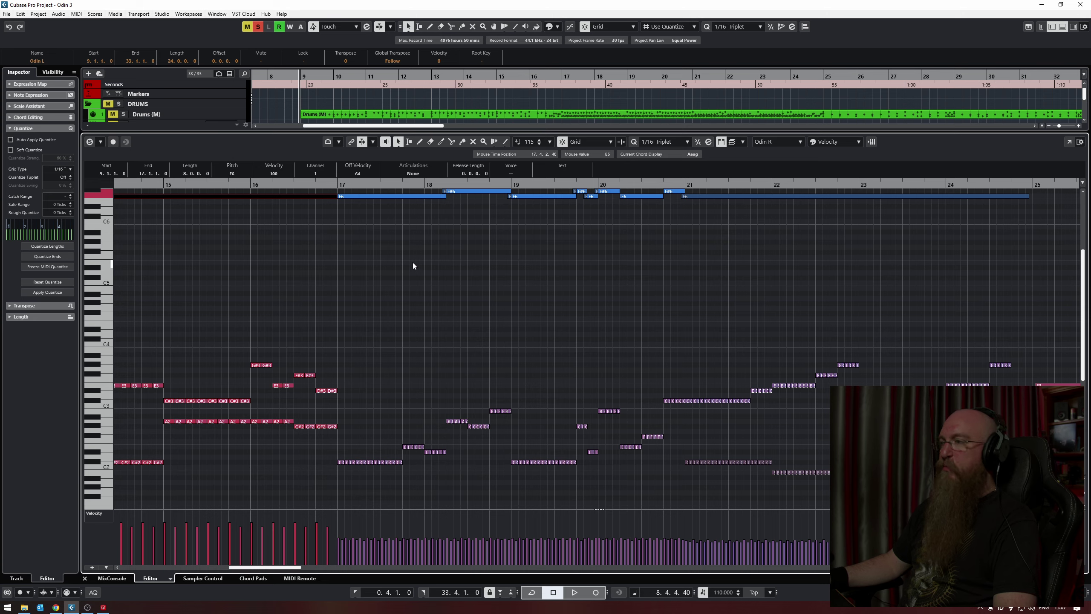
scroll(426, 269, "right", 1)
scroll(426, 273, "right", 4)
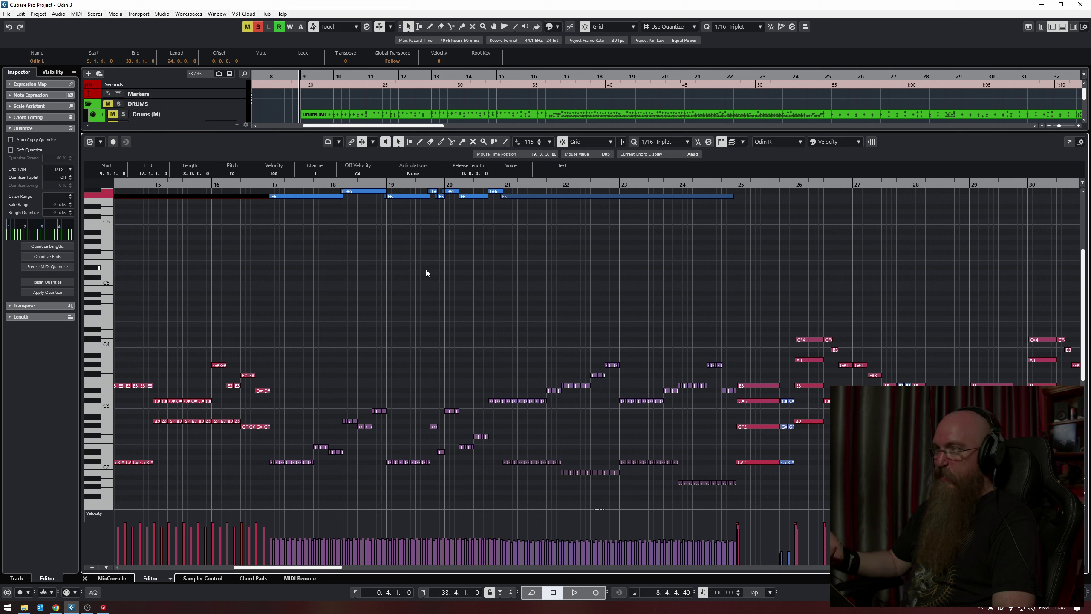
left_click(268, 186)
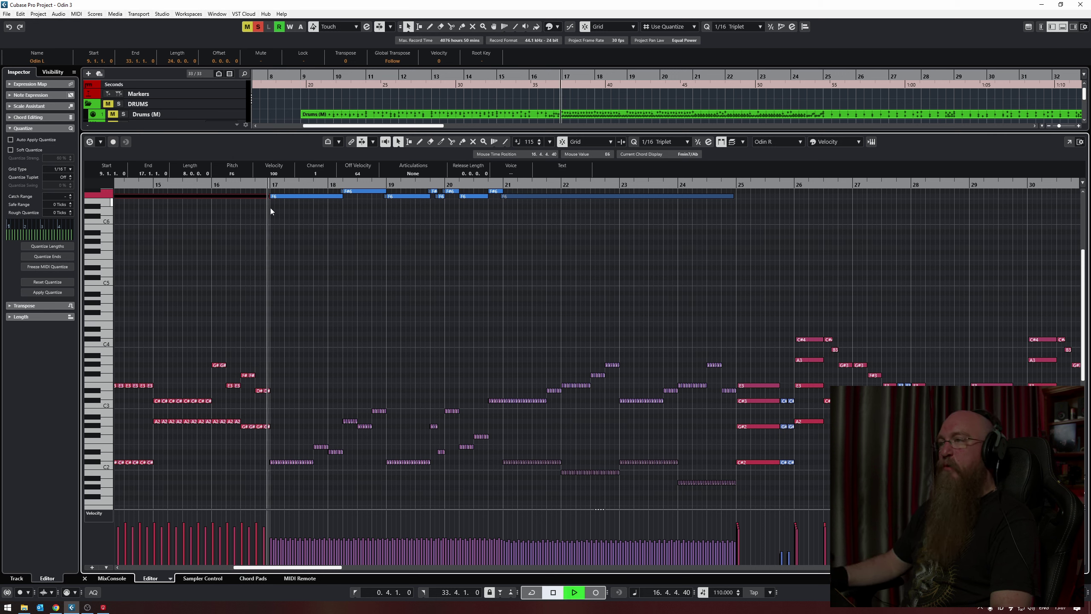
key("space")
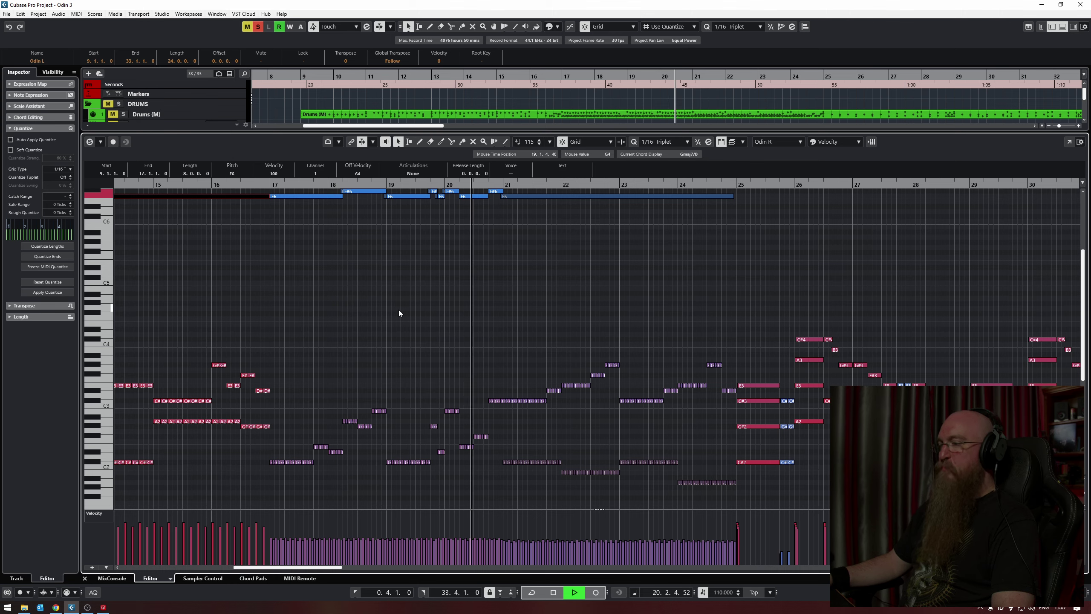
key("f")
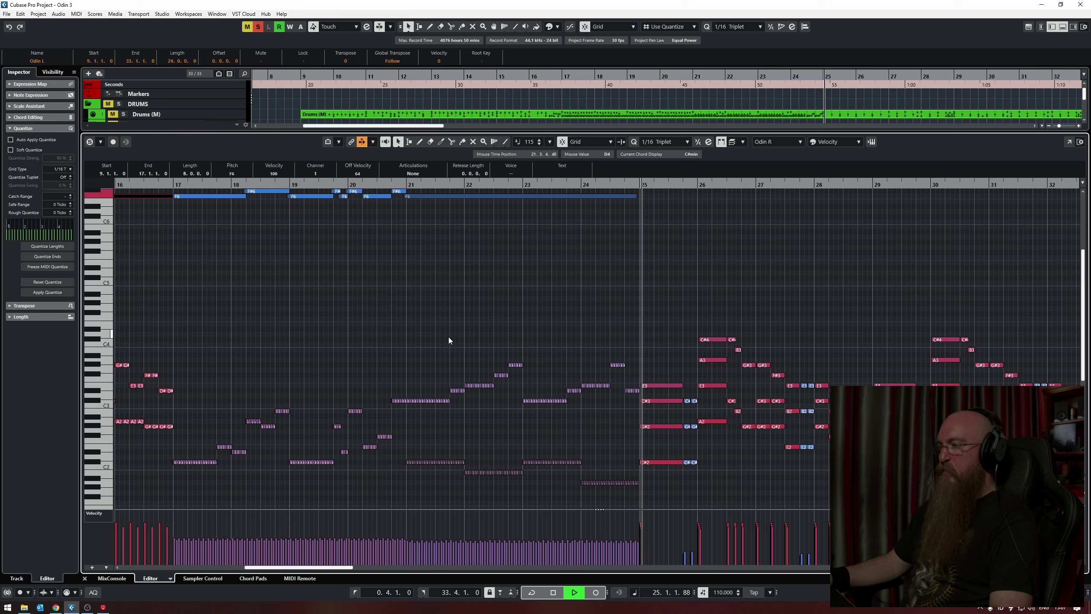
key("space")
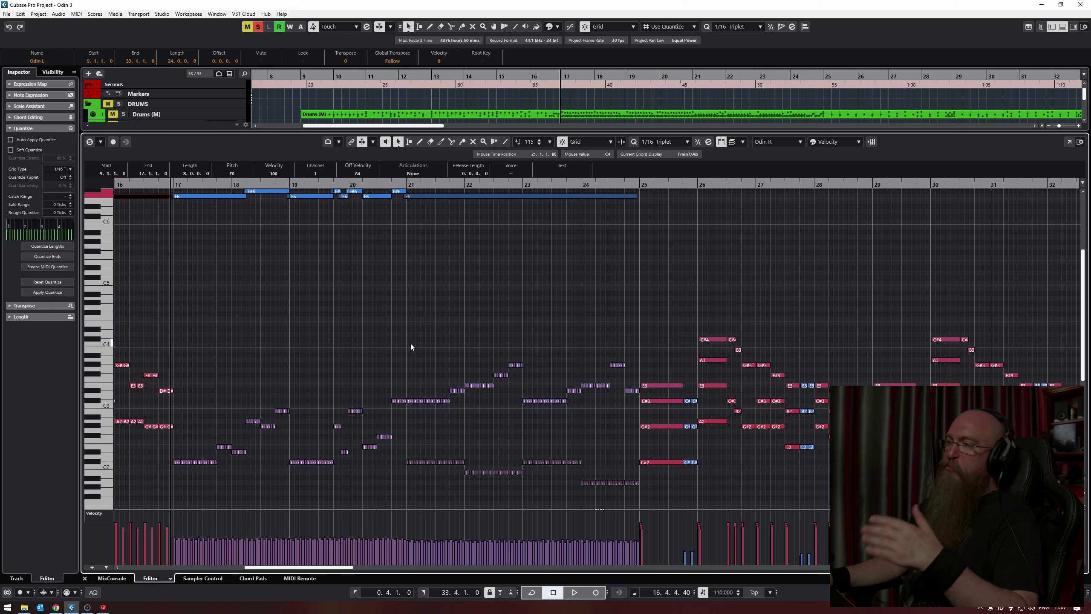
Deselect the notes, deactivate all mute and solo states, and play the full mix from bar 17
left_click_drag(407, 341, 470, 348)
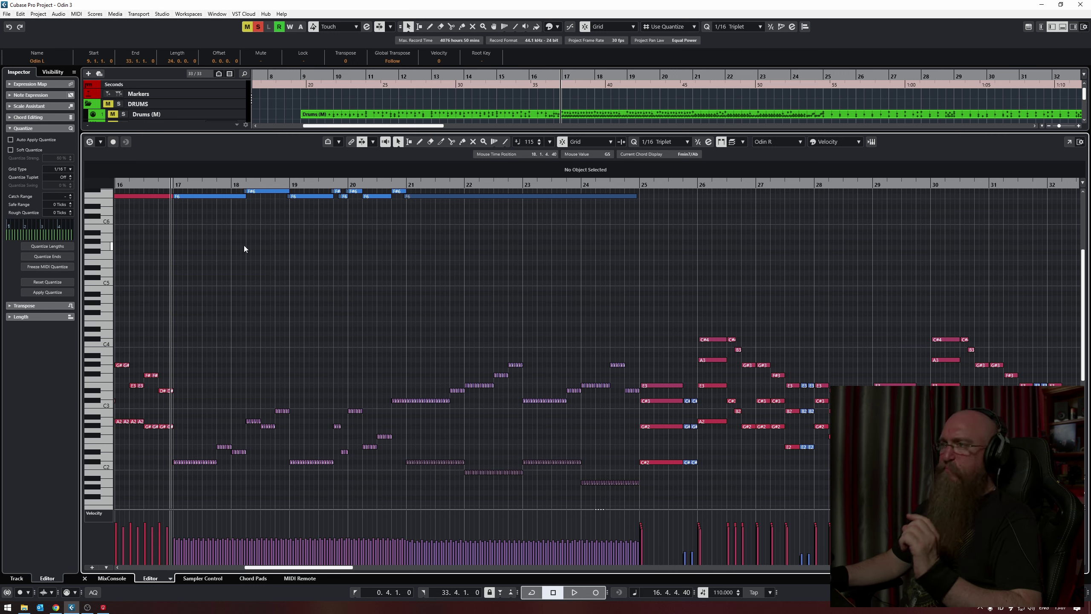
left_click(247, 27)
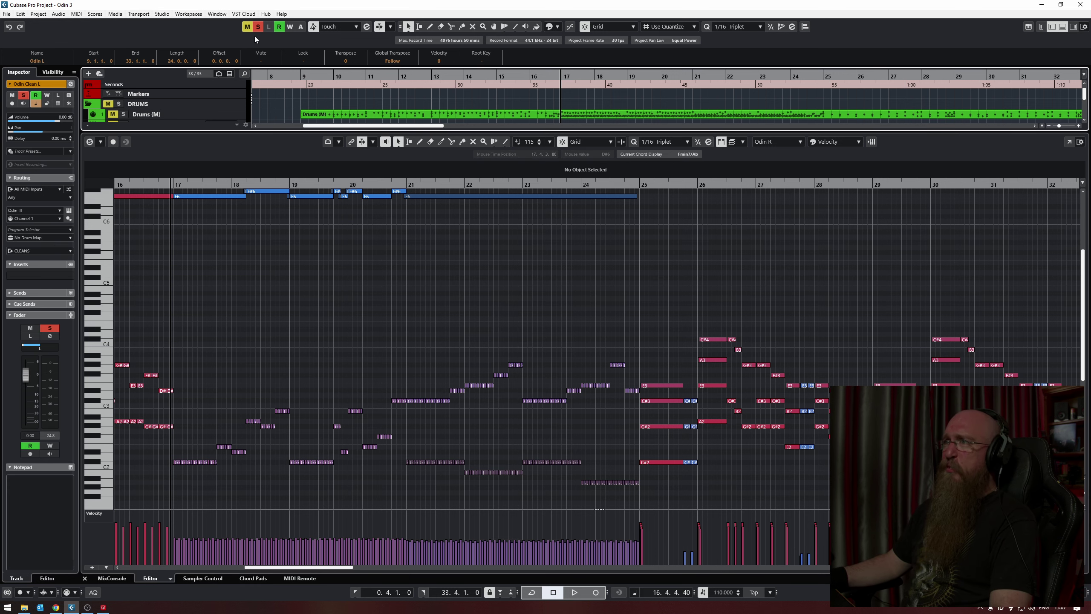
left_click(258, 26)
key("space")
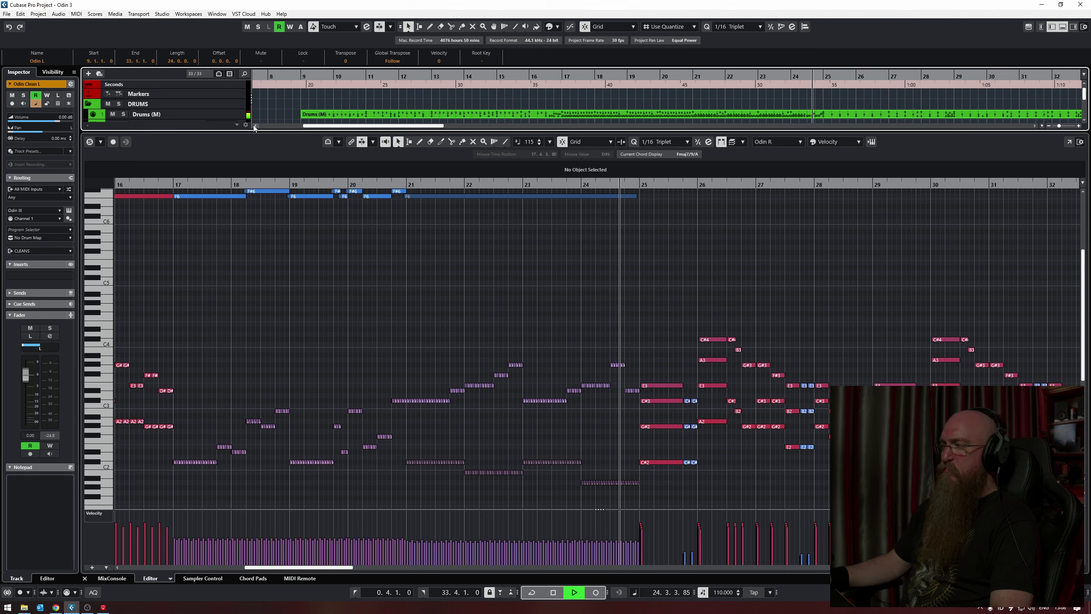
key("space")
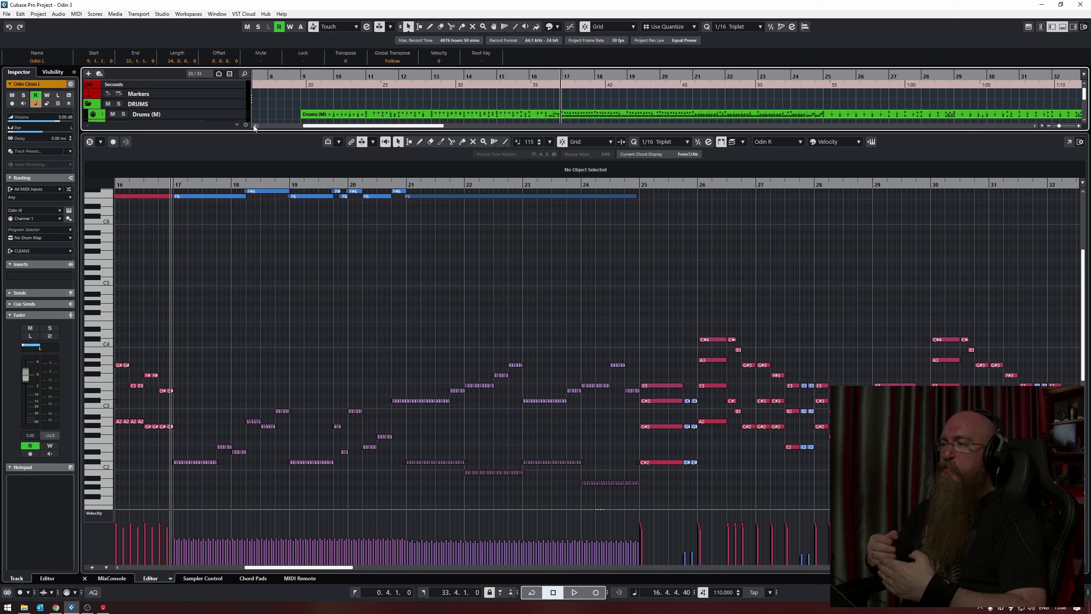
Examine the repeated notes and string-selection notes in bars 17 to 19 up close, and return to an overview through bar 28
scroll(197, 411, "up", 5)
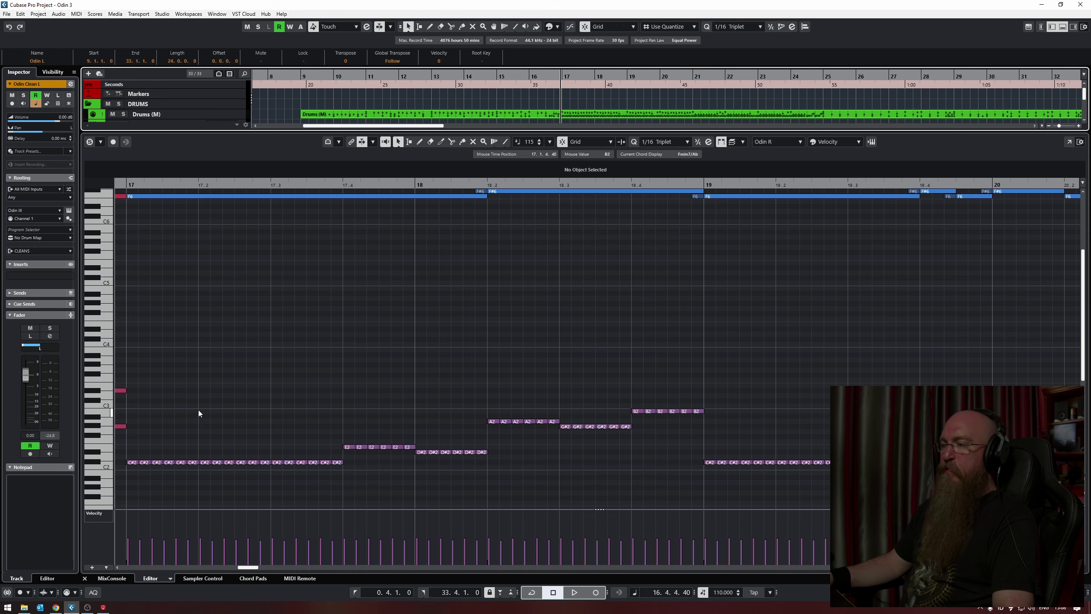
scroll(198, 409, "left", 2)
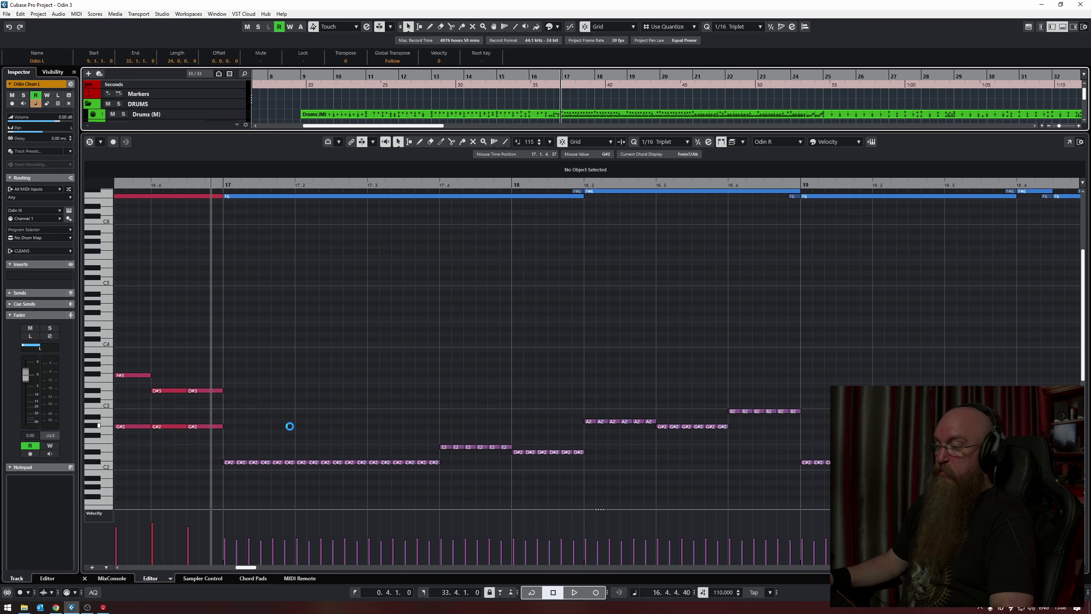
key("g")
key("g")
key("g")
key("g")
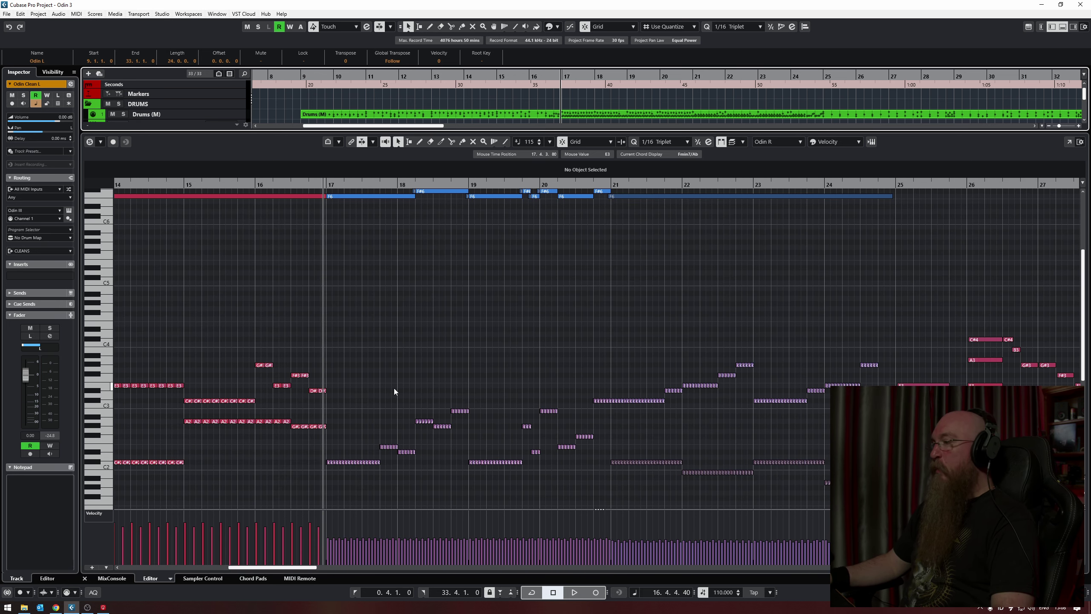
scroll(394, 388, "right", 2)
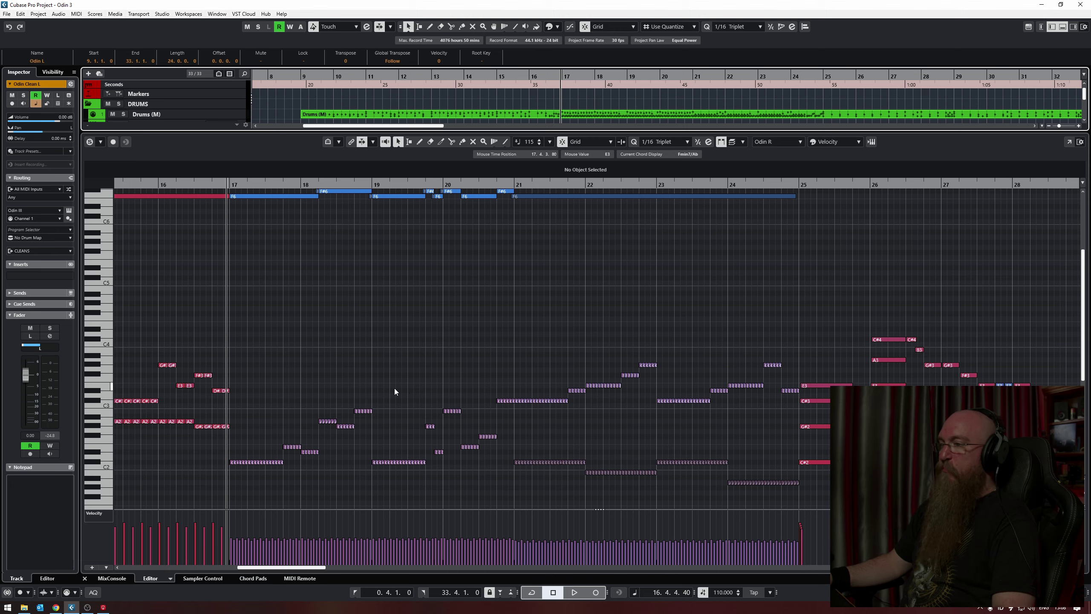
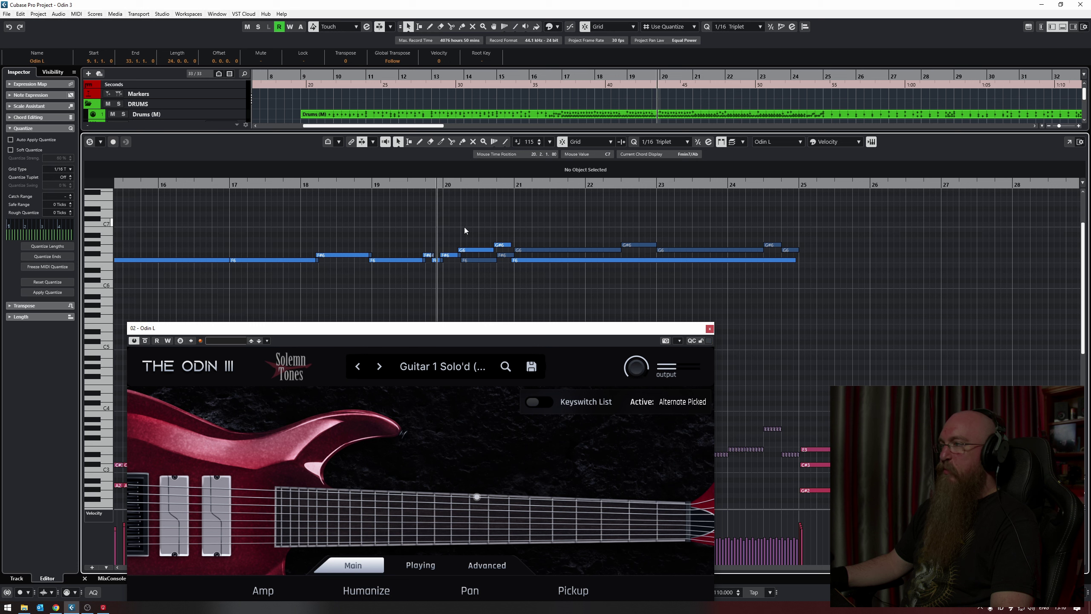
Move the Odin L string-selection notes in bar 20 down to F6 and F#6, play back the passage, and close the instrument
key("space")
left_click(476, 252)
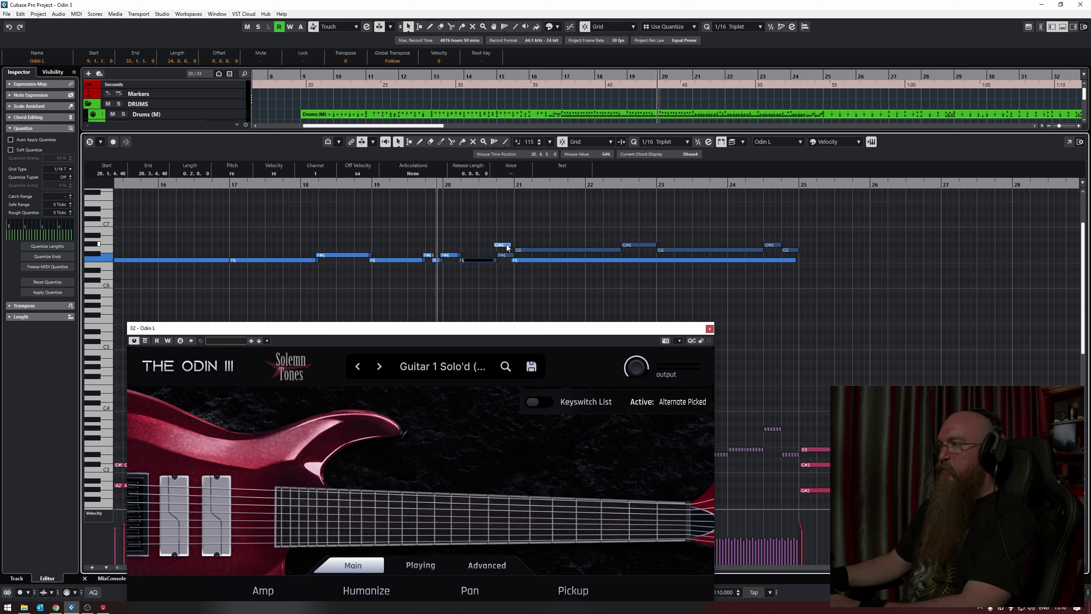
key("space")
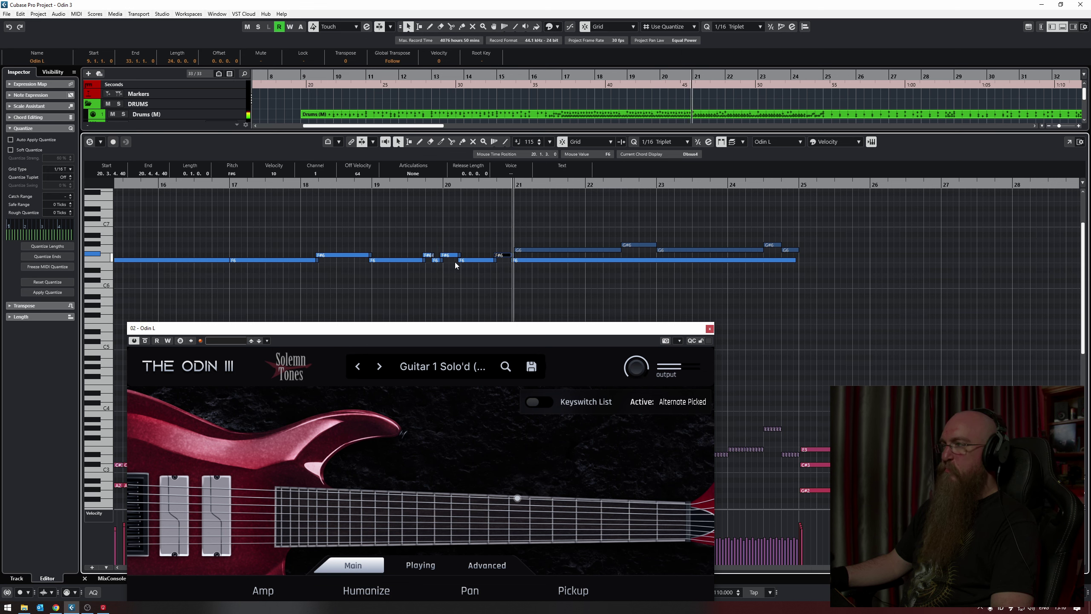
key("space")
left_click_drag(489, 329, 484, 109)
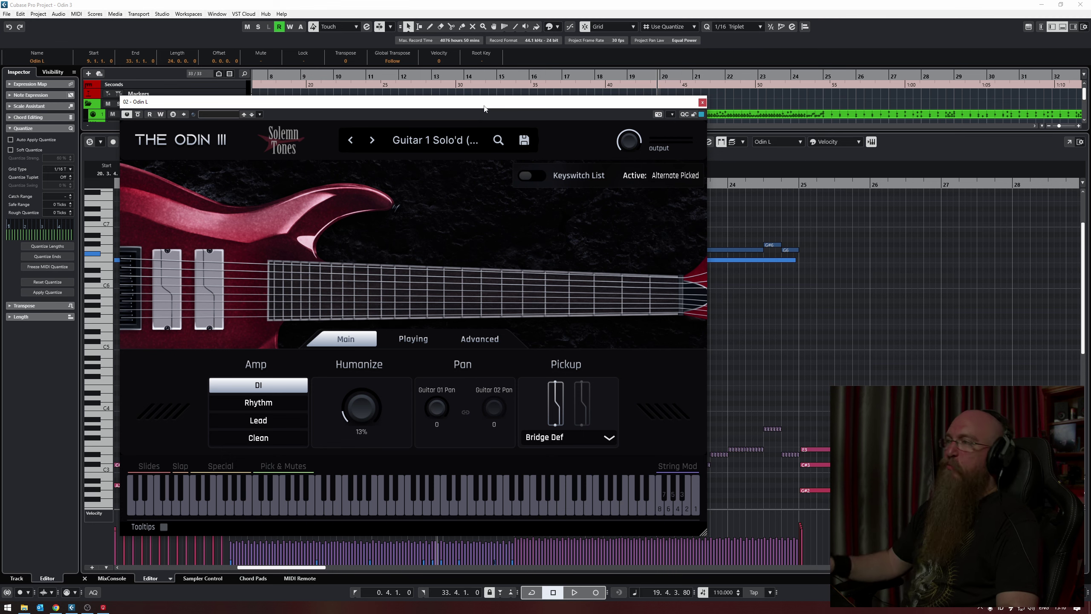
left_click(703, 103)
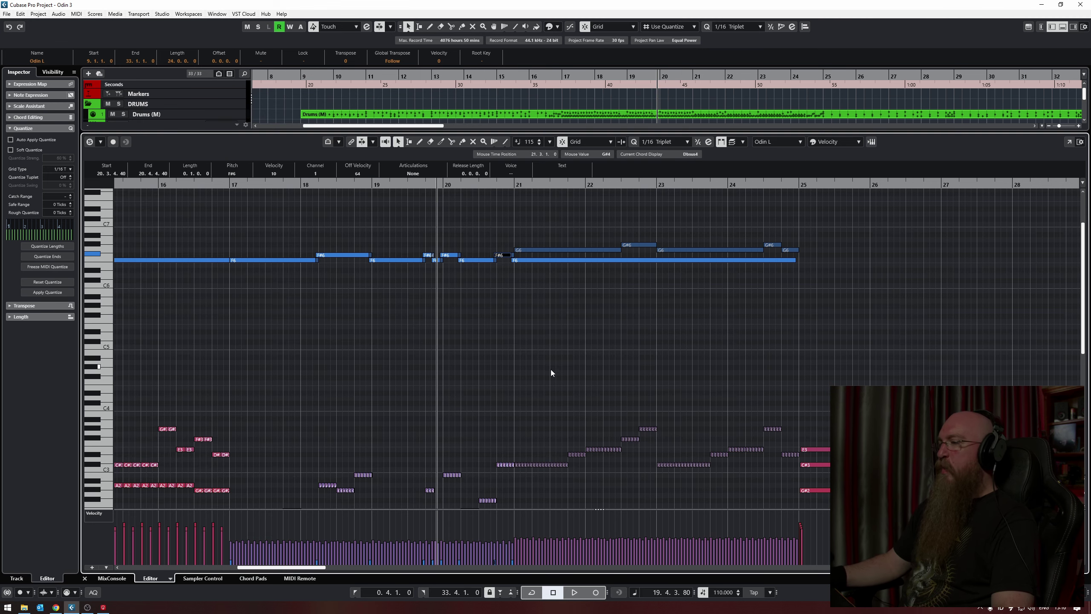
Start playback in bar 20, make the Odin R part active for editing, and open the Odin R instrument
scroll(550, 372, "down", 3)
scroll(546, 396, "right", 3)
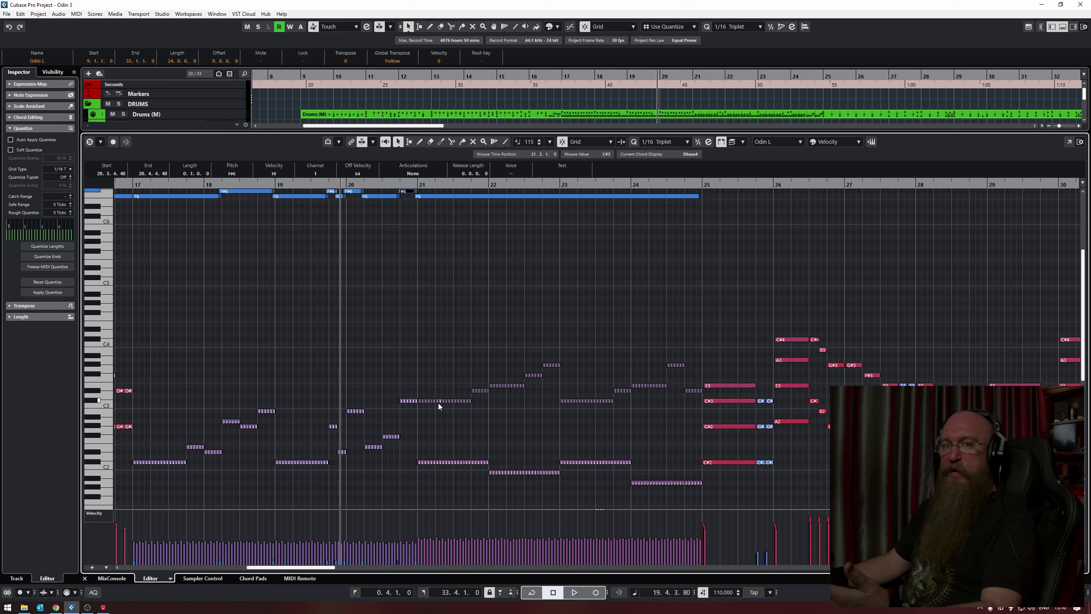
scroll(438, 403, "up", 3)
left_click(407, 185)
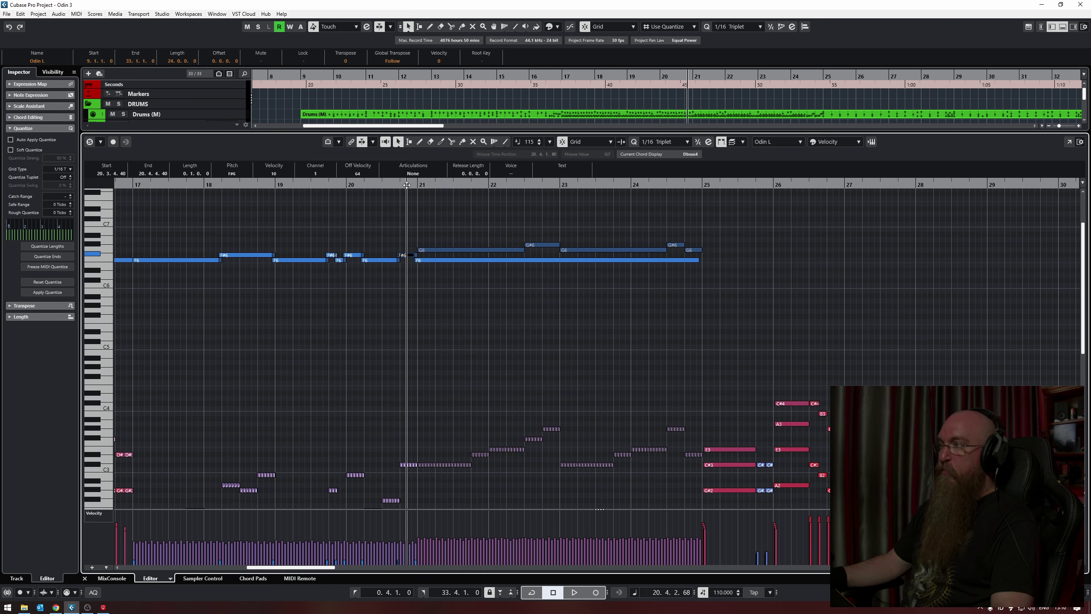
key("space")
left_click(779, 142)
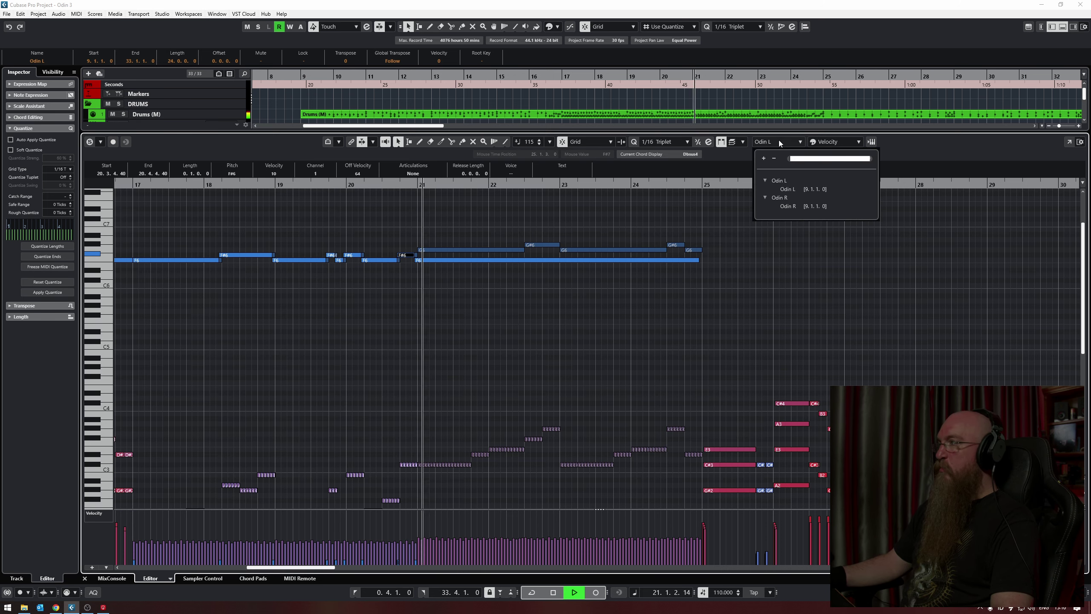
left_click(800, 206)
key("ctrl+e")
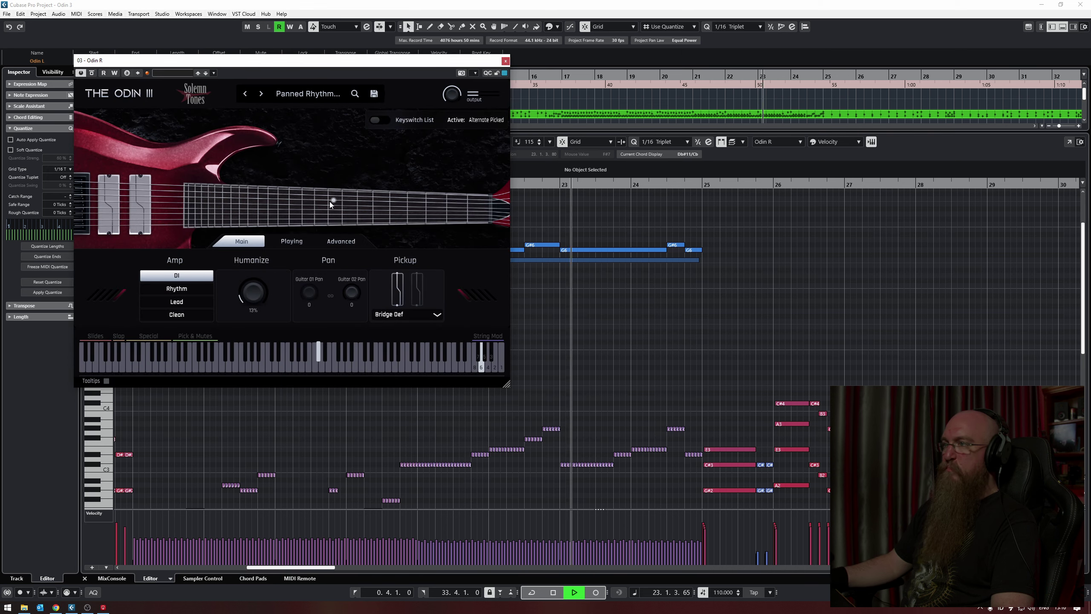
Replay the section from bar 20 through bar 24 while watching the Odin R fretboard and String Mod keys, and close the instrument
key("space")
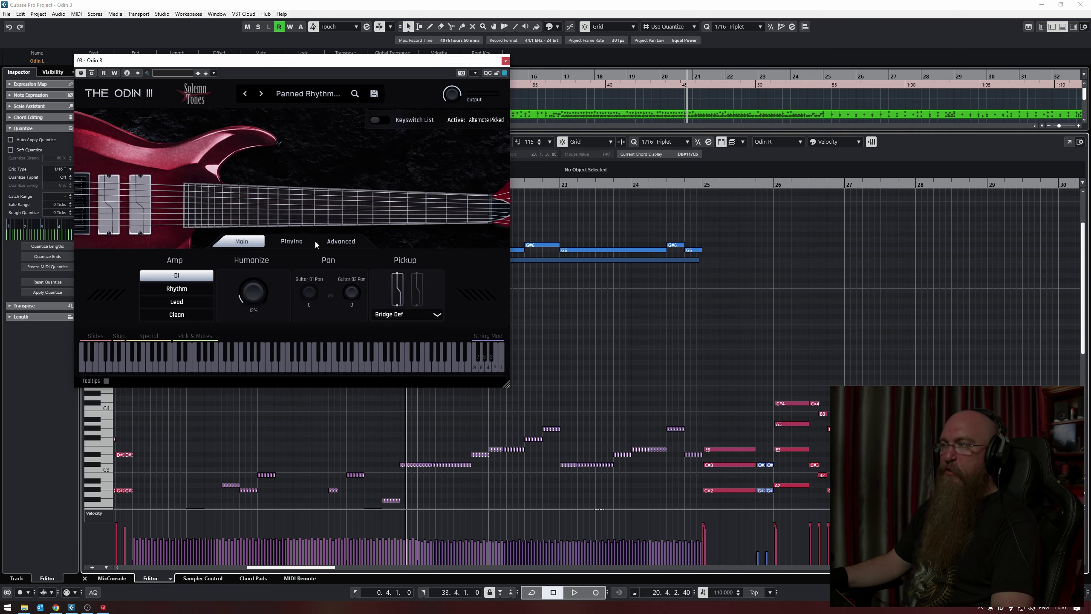
key("space")
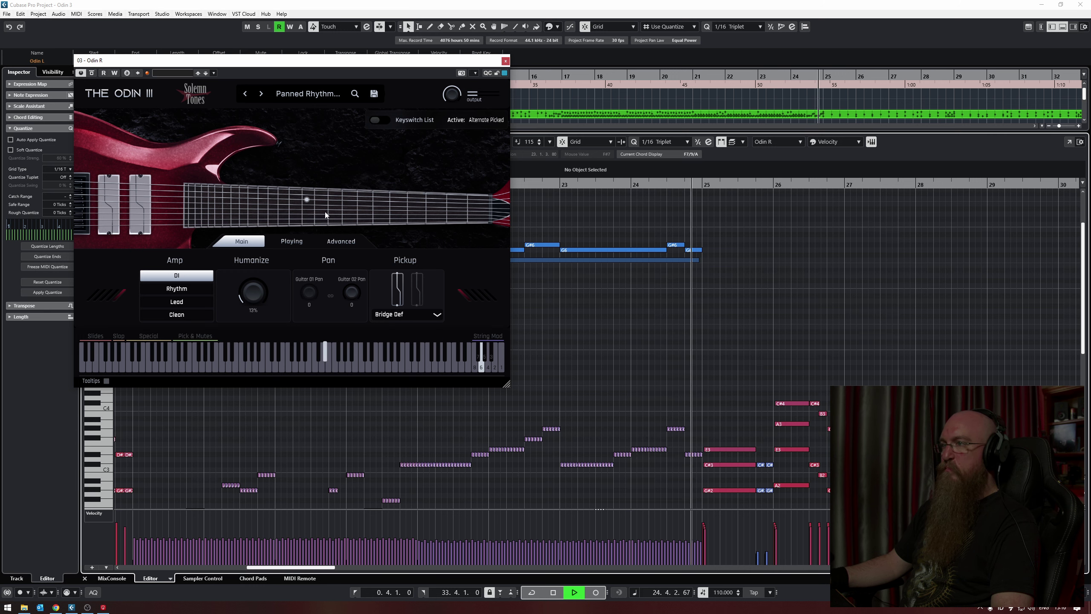
key("space")
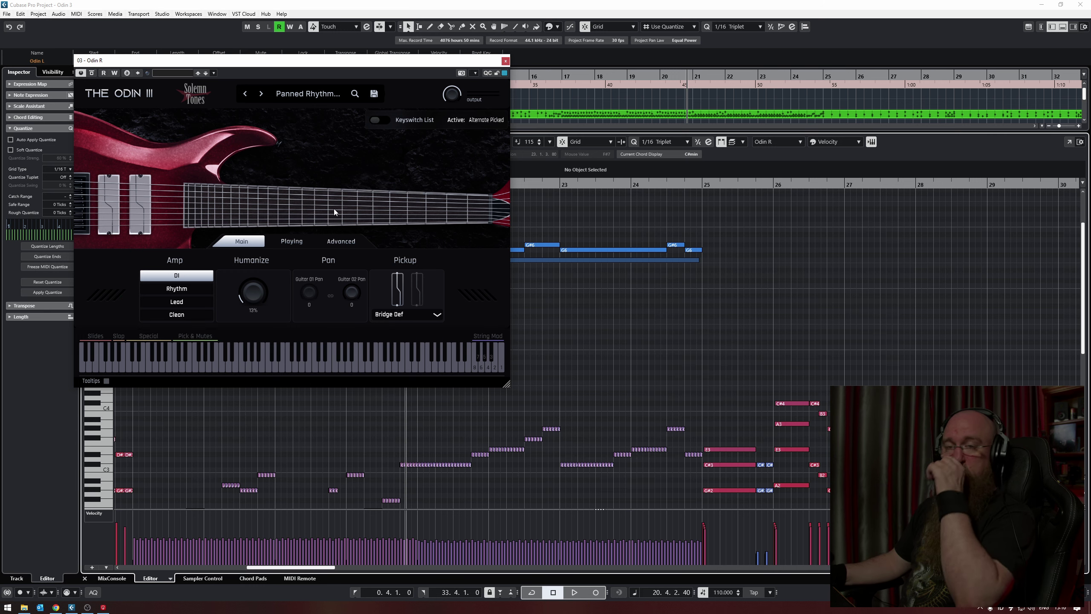
key("Escape")
Select the long C#2, G#2, C#3 and E3 chord notes at bar 25 to examine their staggered starts
scroll(219, 319, "down", 3)
key("h")
scroll(219, 319, "right", 5)
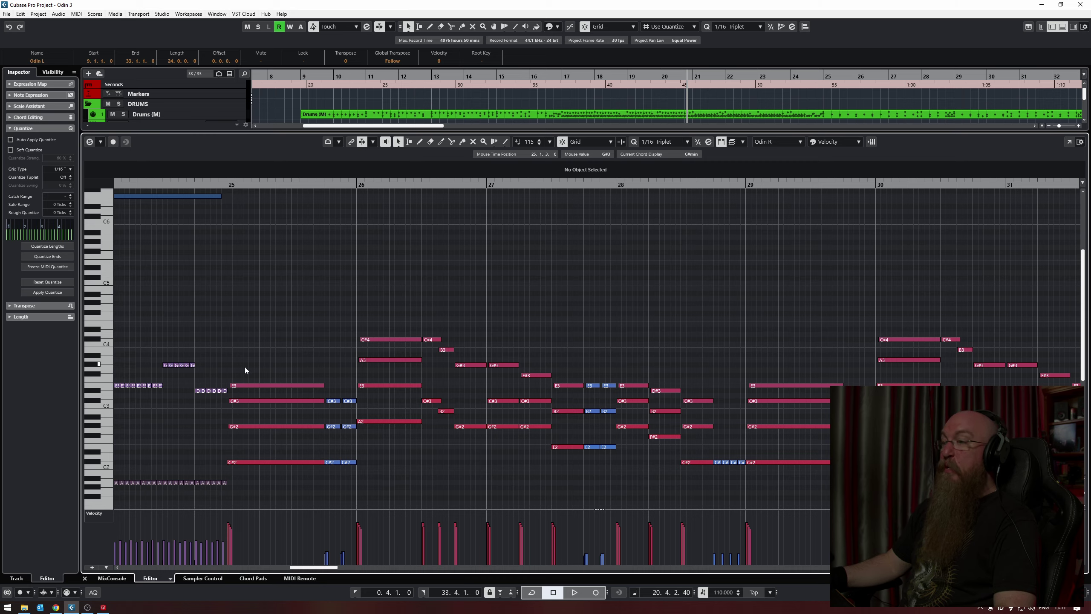
scroll(244, 367, "up", 3)
left_click_drag(242, 364, 325, 487)
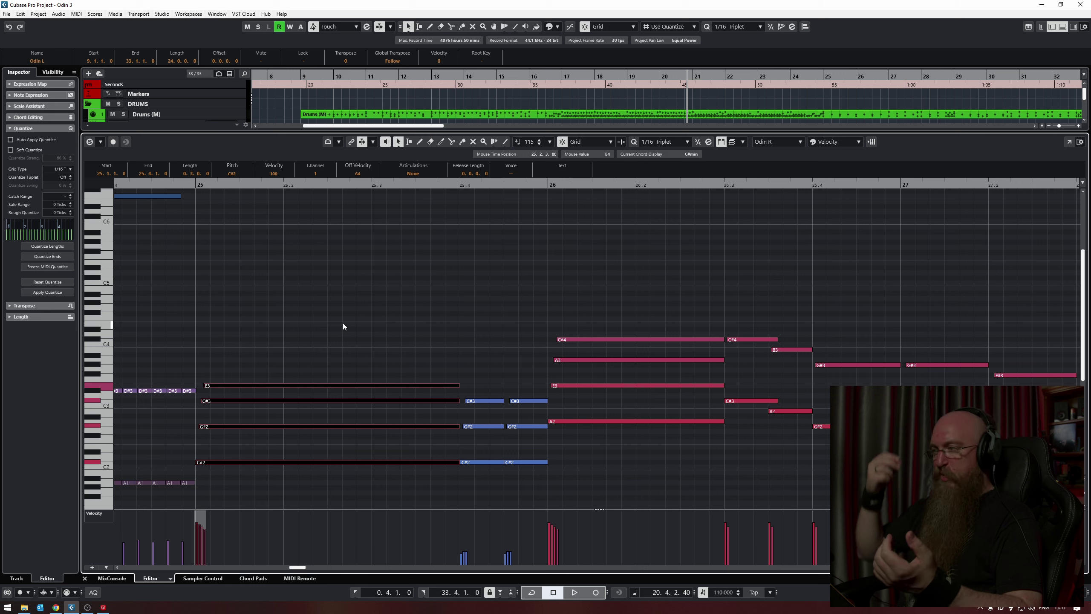
Place the cursor at 25.4, select the short low-velocity chords there, and examine the following chords through bar 28
left_click(459, 185)
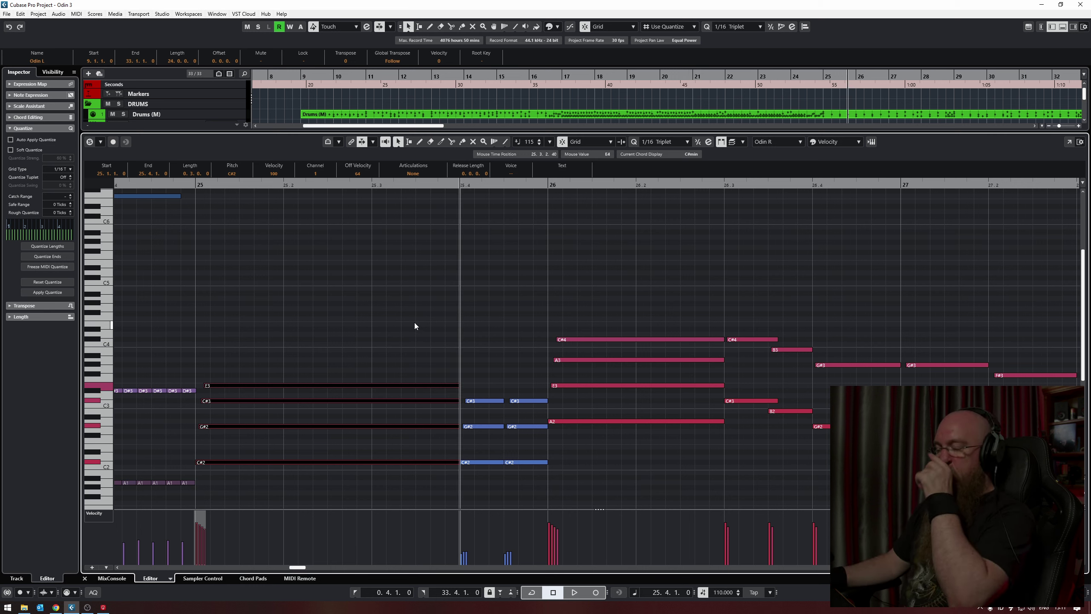
left_click_drag(470, 368, 522, 469)
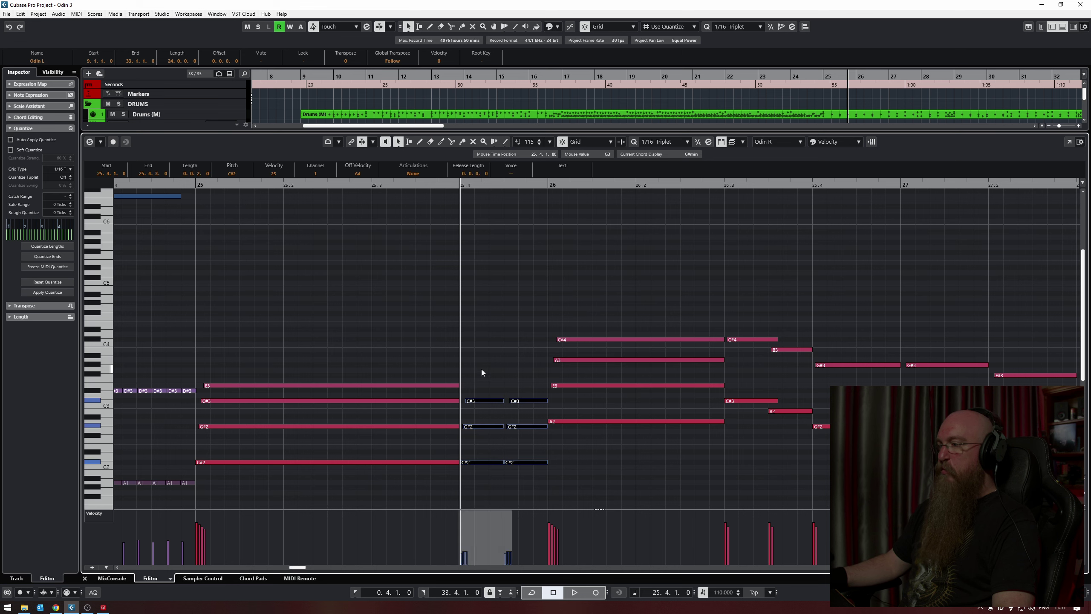
scroll(408, 303, "down", 2)
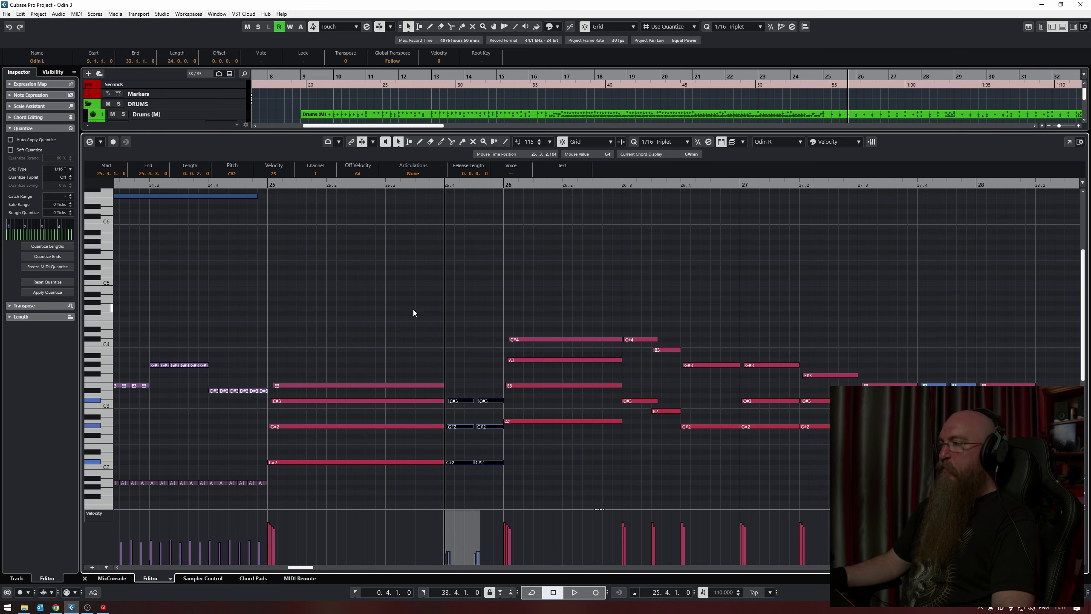
scroll(420, 313, "right", 2)
scroll(421, 314, "right", 2)
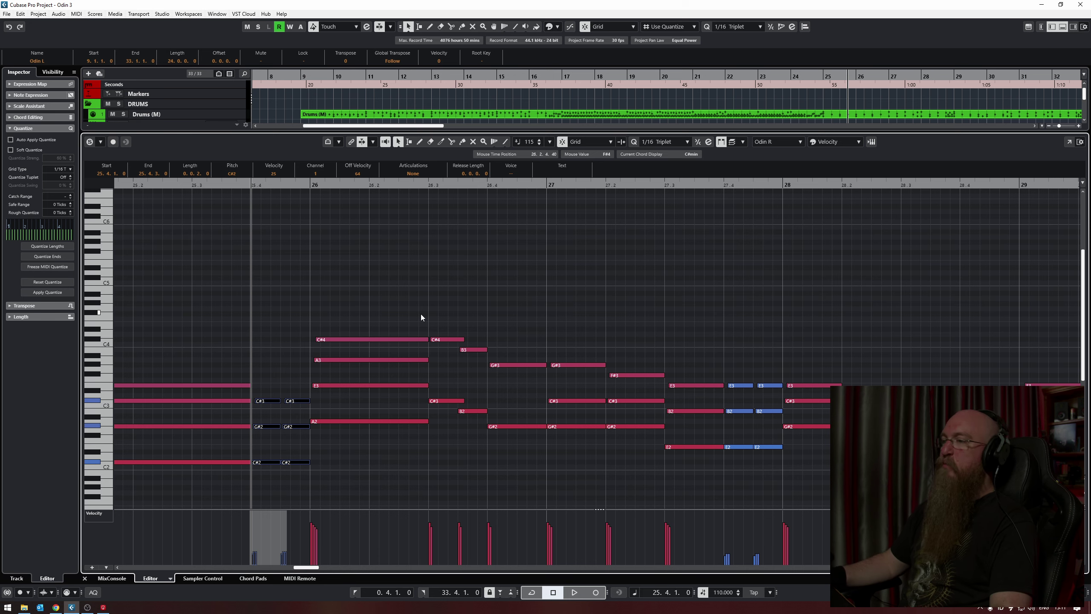
Play the Odin R chord section from bar 25 and follow the notes through to the end of the part
scroll(358, 291, "down", 3)
left_click(205, 186)
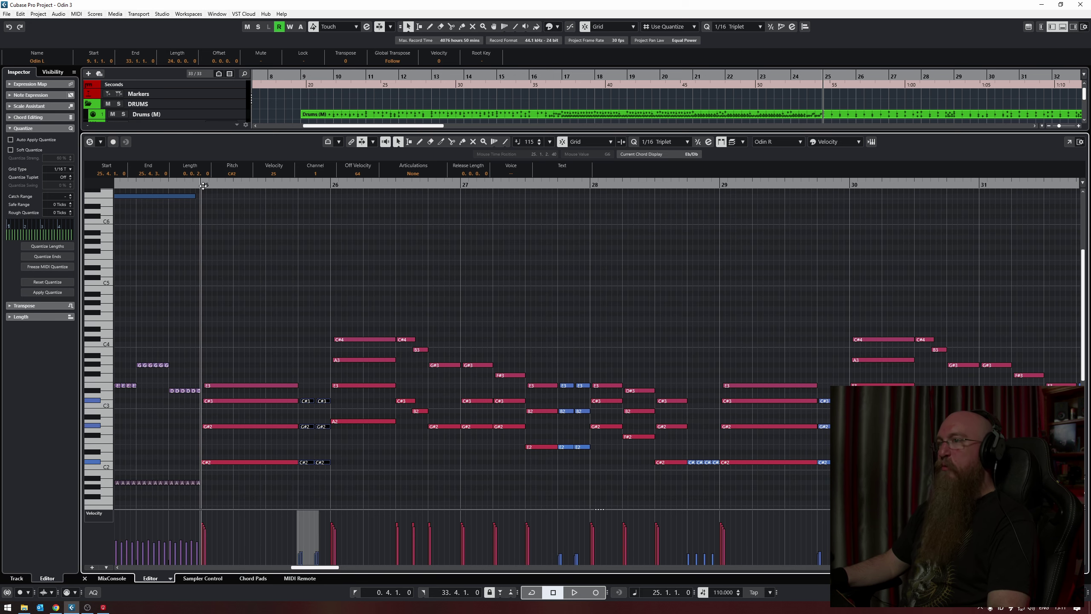
key("space")
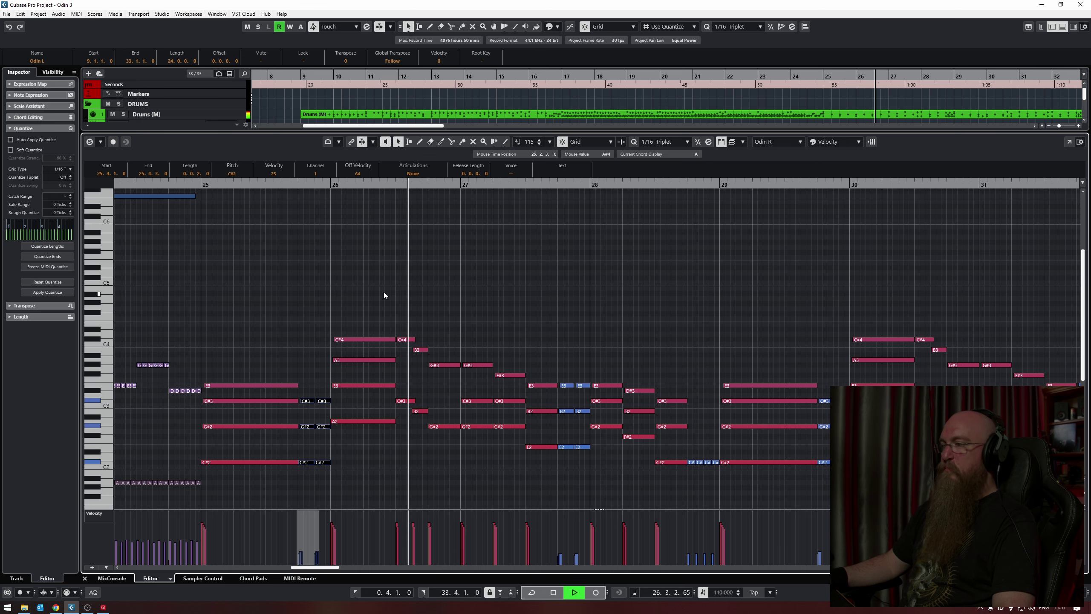
scroll(404, 299, "right", 3)
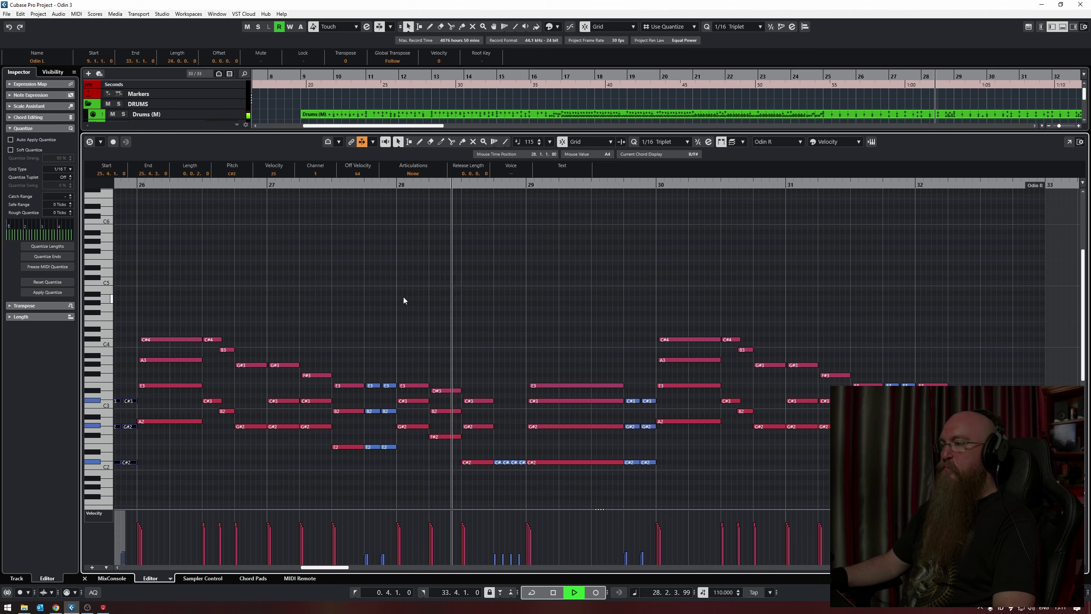
scroll(403, 297, "right", 3)
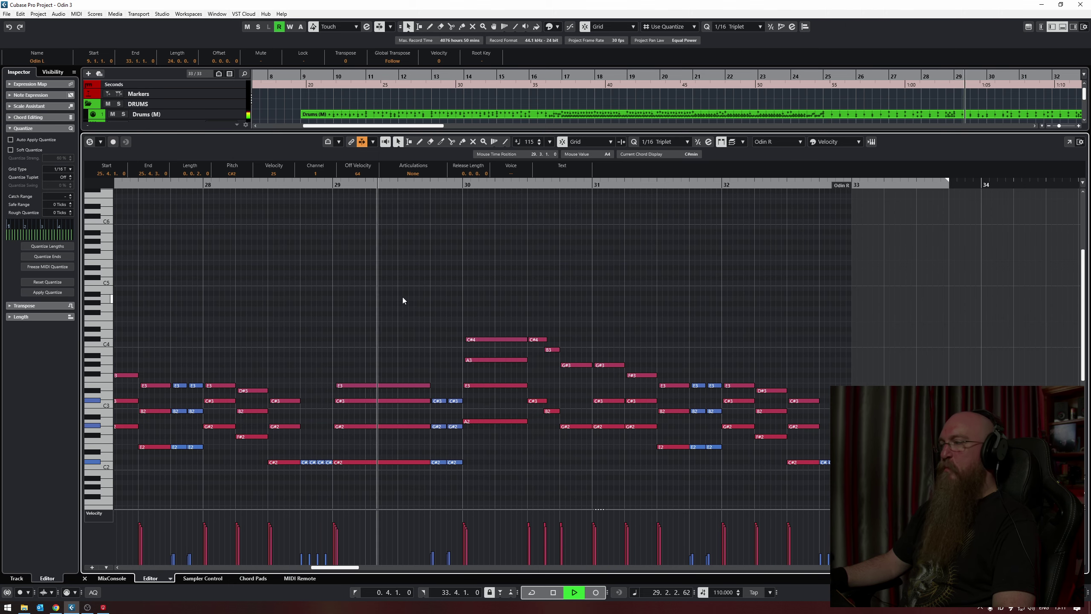
scroll(402, 297, "right", 2)
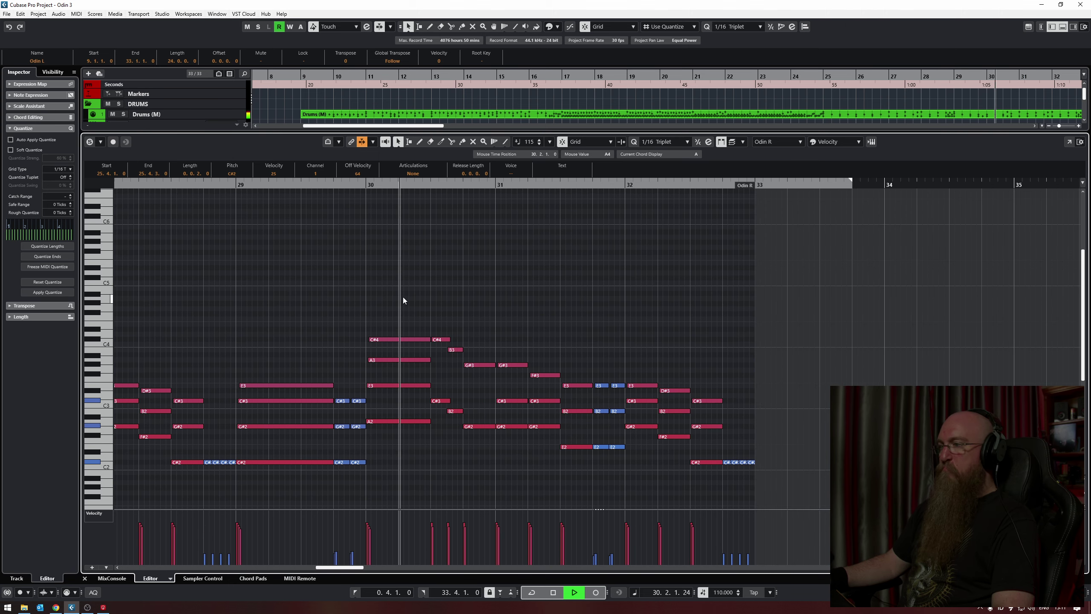
key("space")
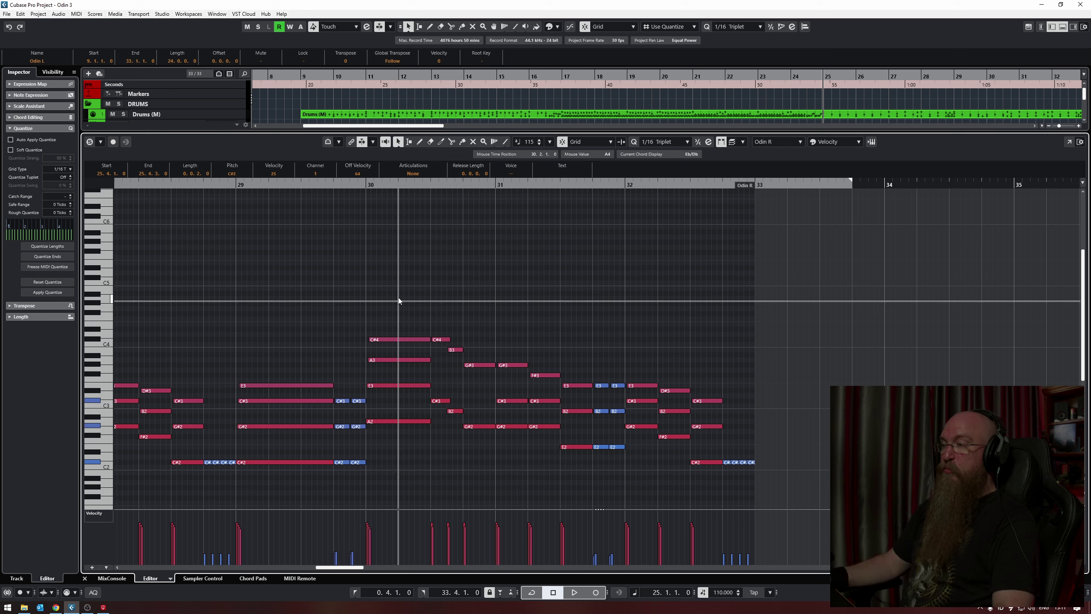
Return to the arrangement, place the cursor just before bar 24, and open the Odin Lead part for note editing
key("ctrl+alt+e")
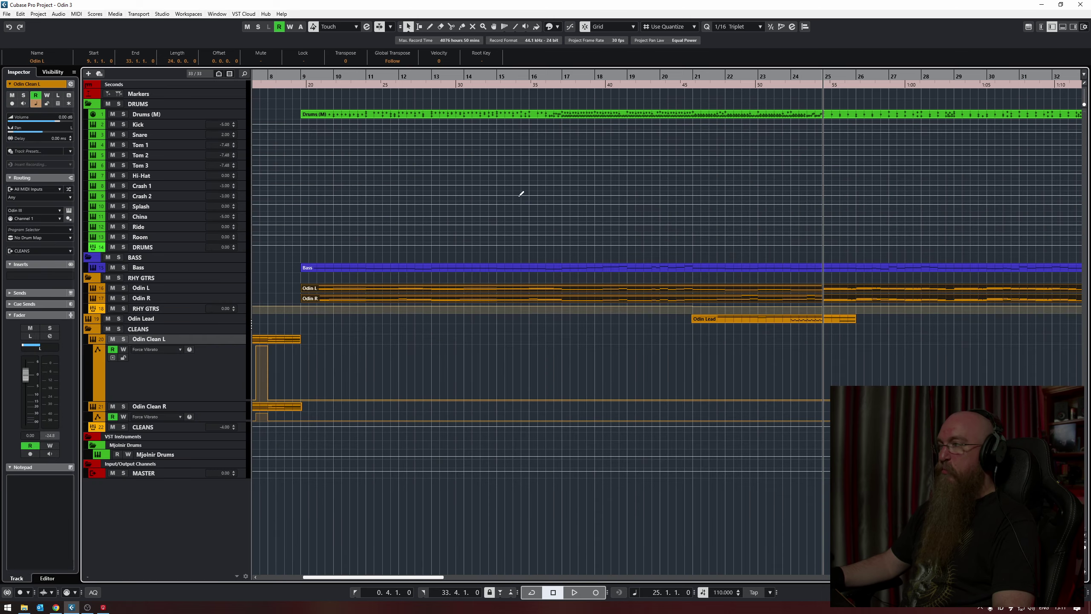
key("g")
key("g")
scroll(595, 342, "right", 6)
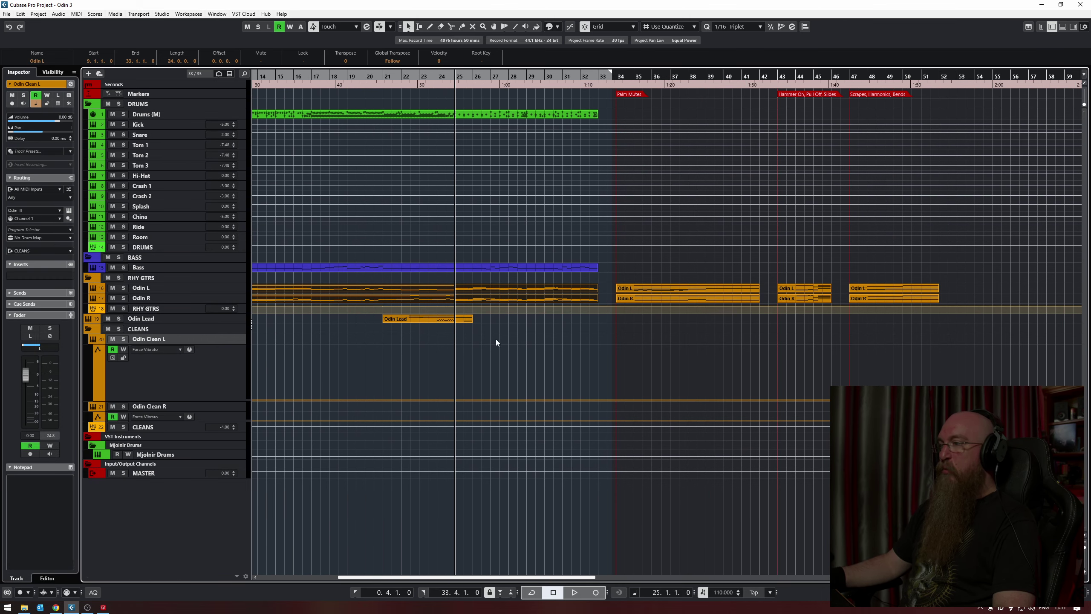
left_click(437, 331)
key("h")
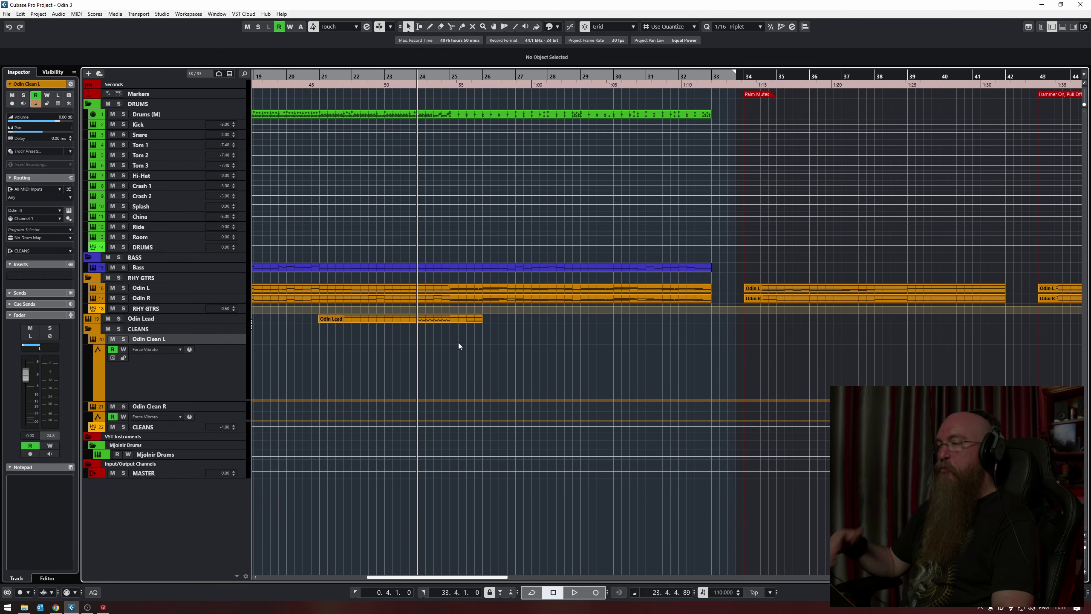
double_click(423, 319)
scroll(539, 354, "down", 5)
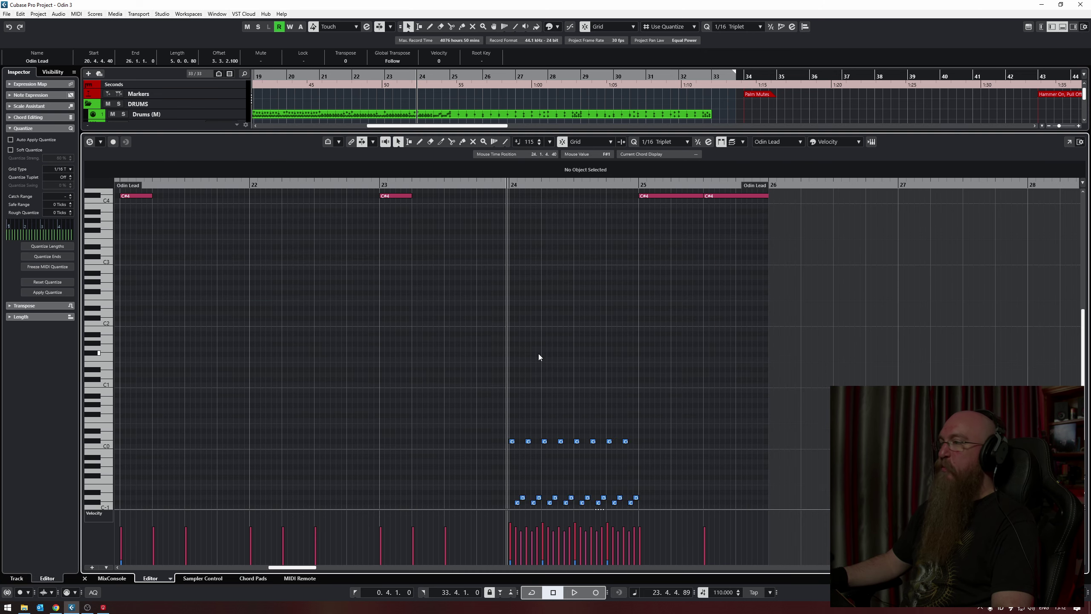
Select the row of C#0 keyswitch notes in bar 24 and the first D-1 keyswitch to examine the picking pattern
scroll(538, 365, "up", 3, "ctrl")
scroll(524, 378, "left", 1)
scroll(520, 363, "right", 2)
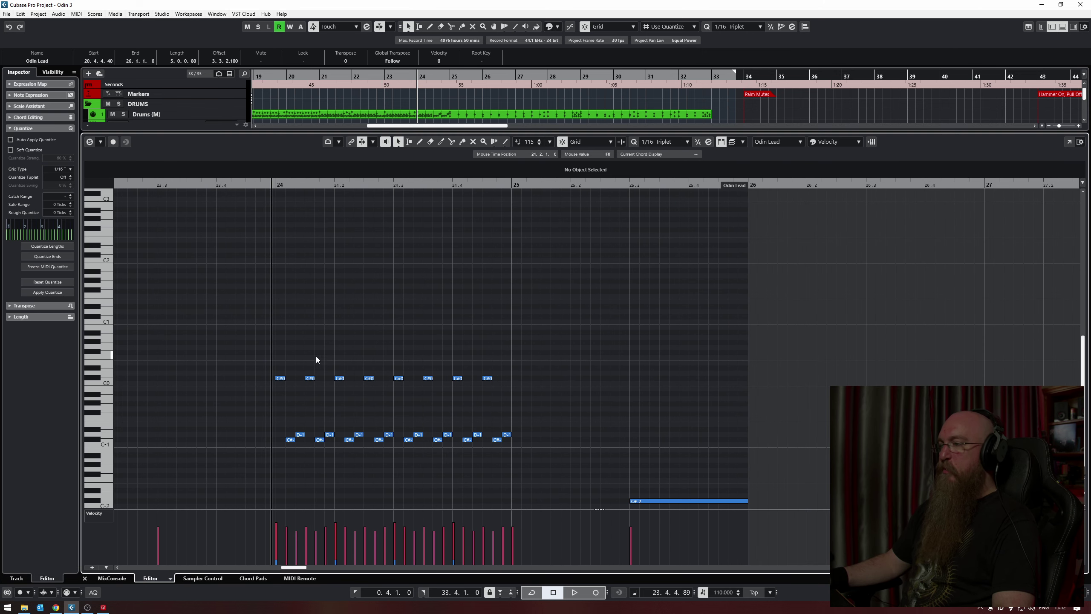
left_click_drag(268, 349, 559, 387)
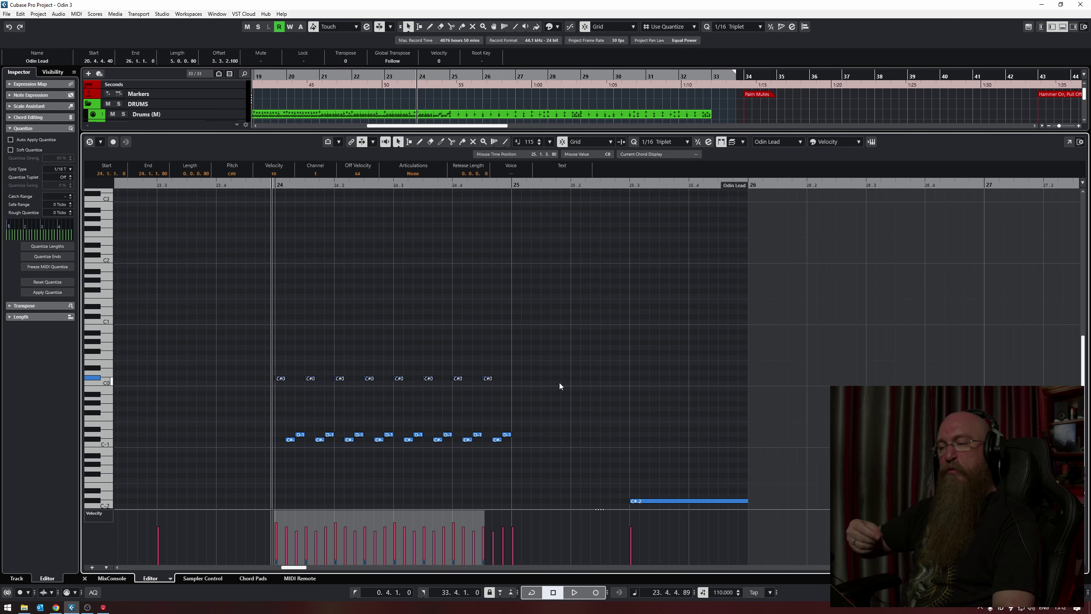
left_click(300, 436)
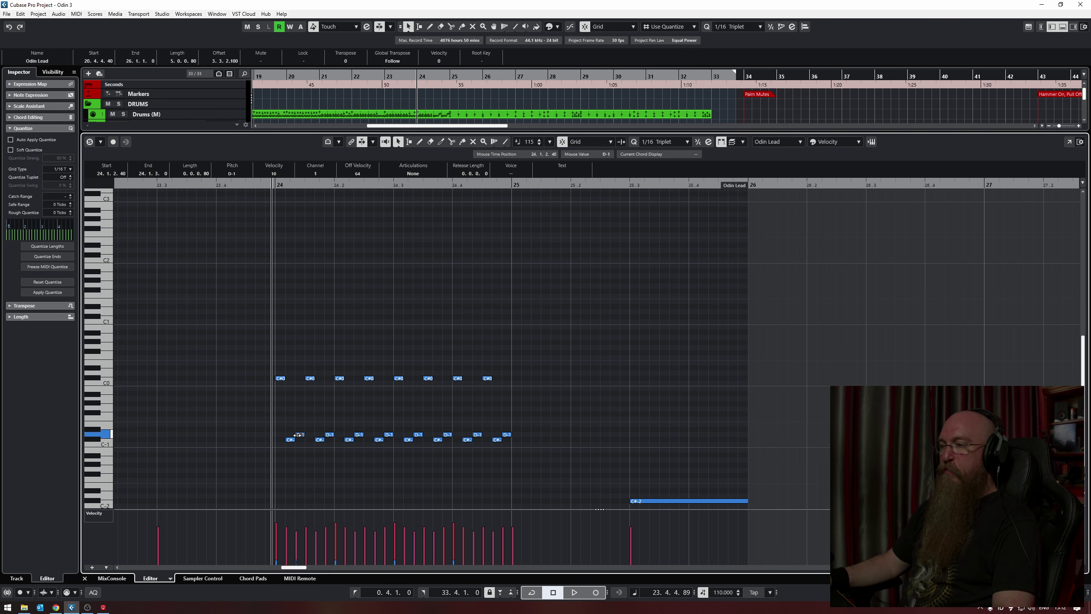
Bring the lead run in bar 24 into view and play it back
scroll(215, 327, "up", 5)
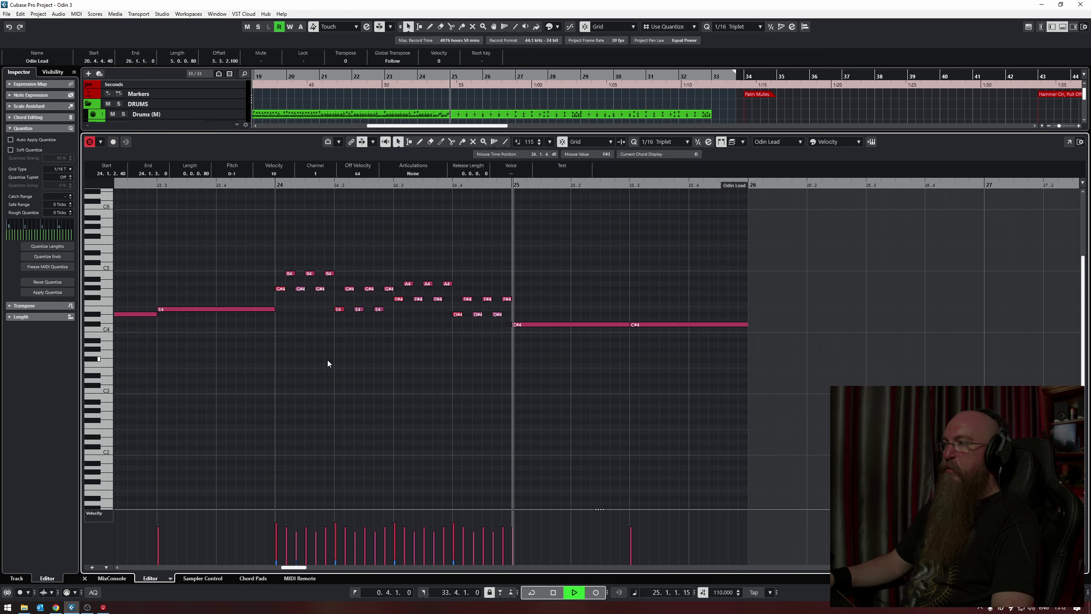
key("space")
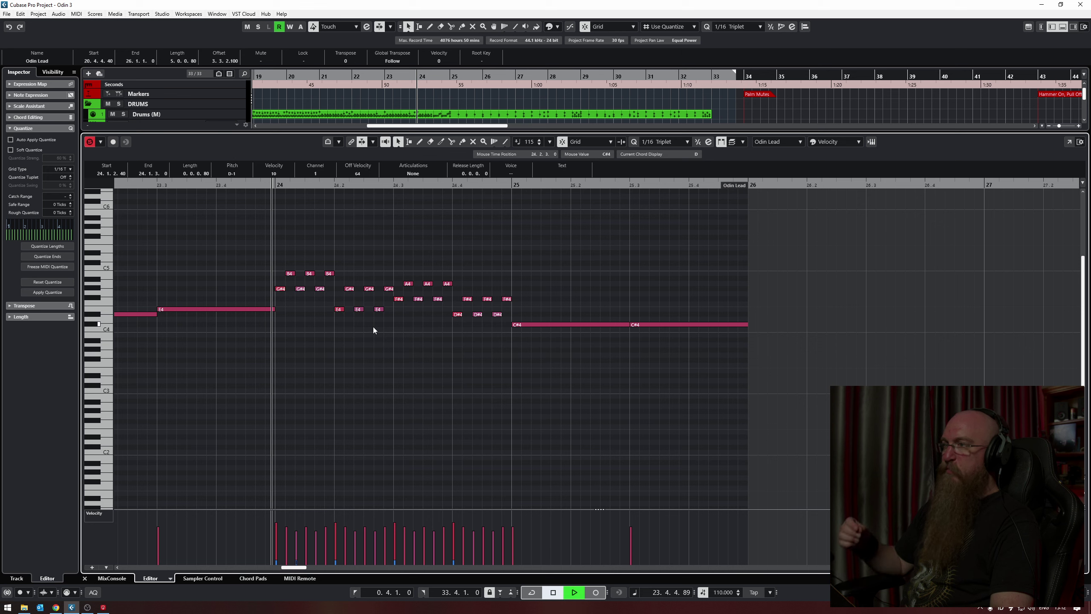
key("space")
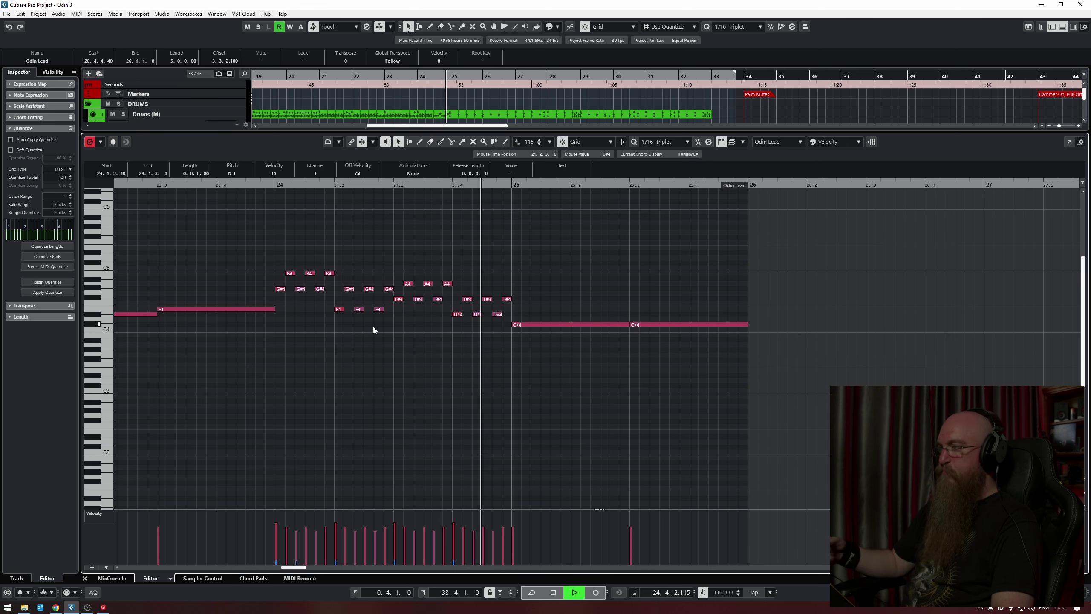
key("space")
Select the unaccented notes of the lead run in bar 24, adjust their velocity, and replay the run
left_click_drag(285, 257, 386, 316)
left_click_drag(408, 274, 442, 305)
left_click_drag(512, 319, 468, 300)
scroll(280, 176, "down", 1)
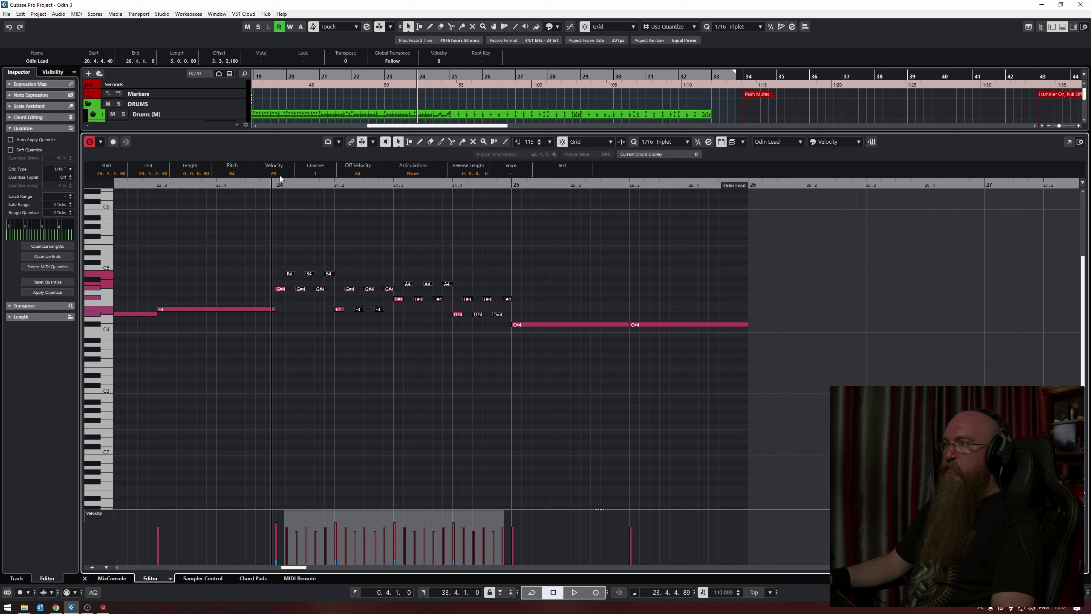
scroll(280, 181, "up", 1)
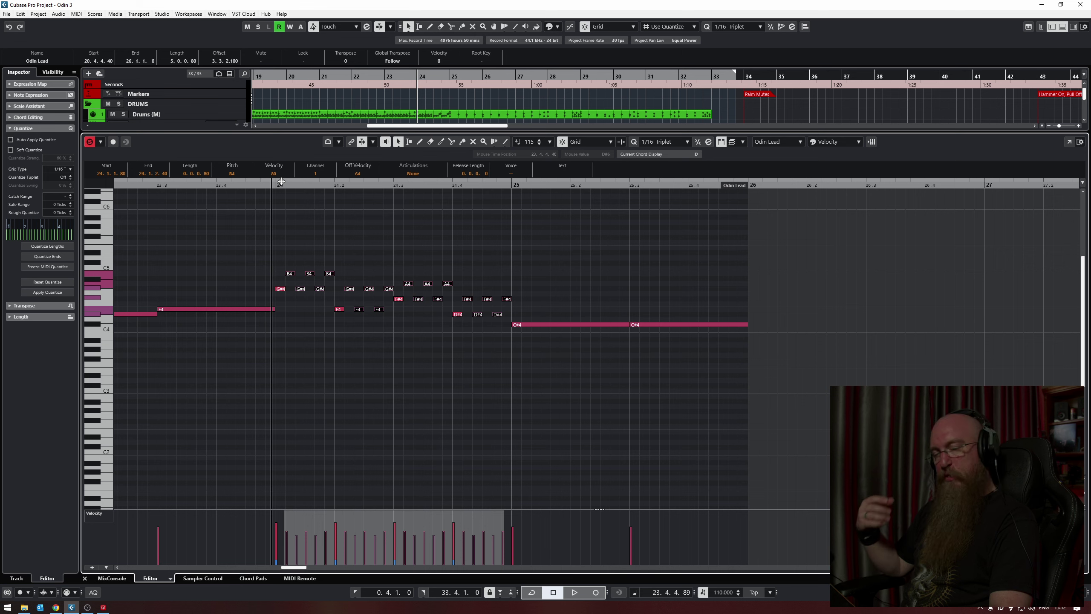
key("space")
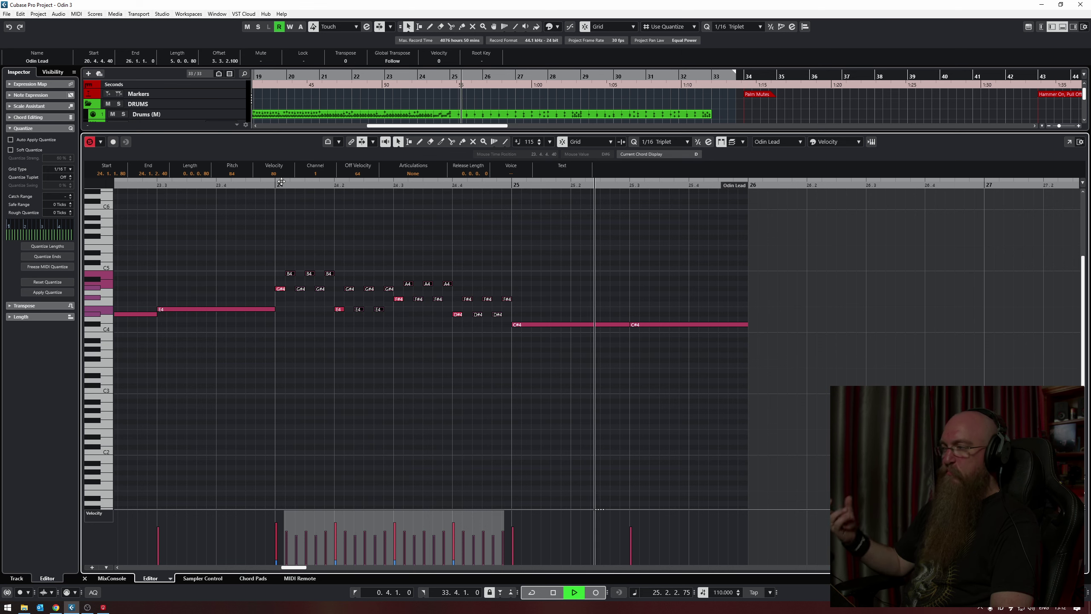
key("space")
Play the end of the Odin Lead part from bar 25 while viewing its keyswitches, including the long low one
key("g")
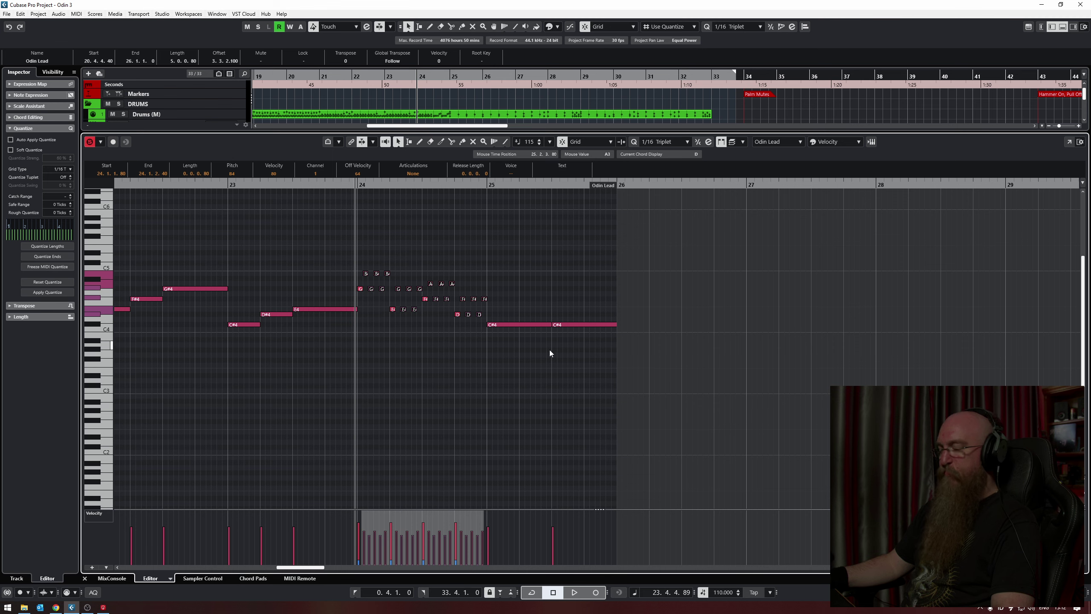
scroll(535, 370, "down", 6)
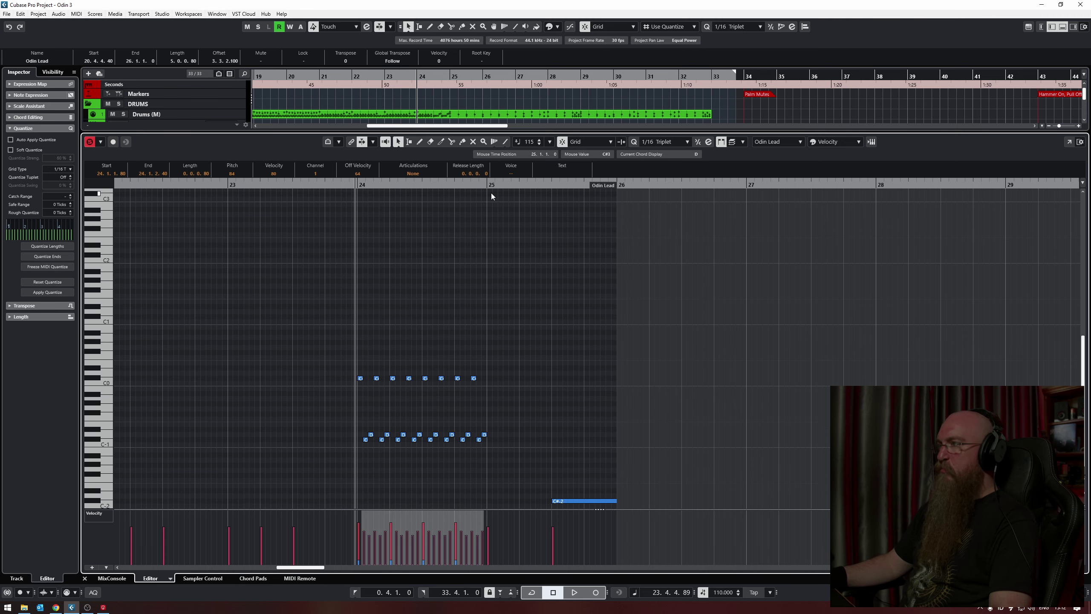
key("space")
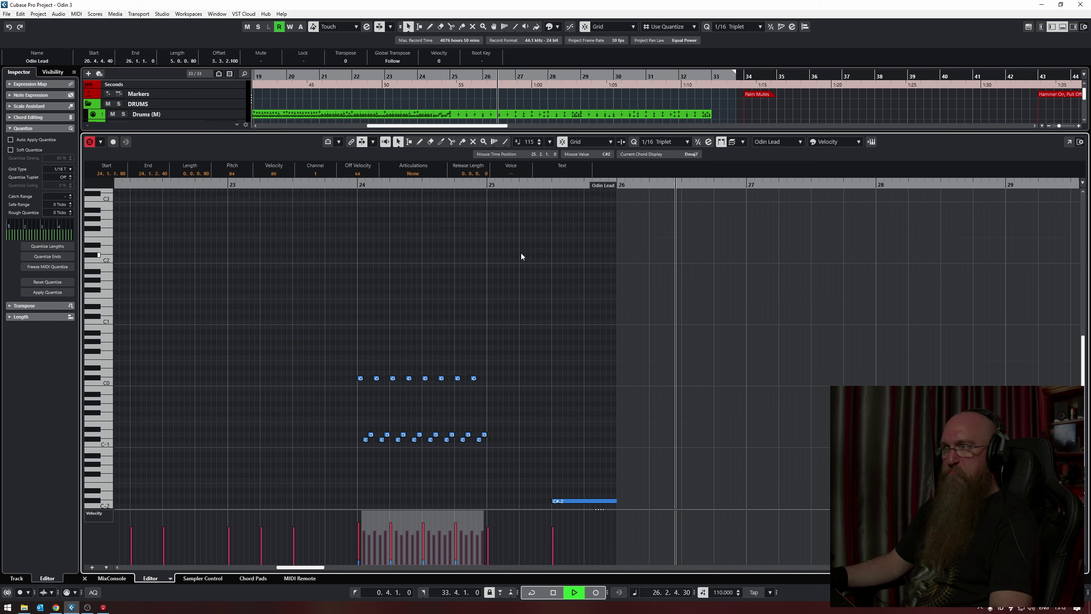
key("space")
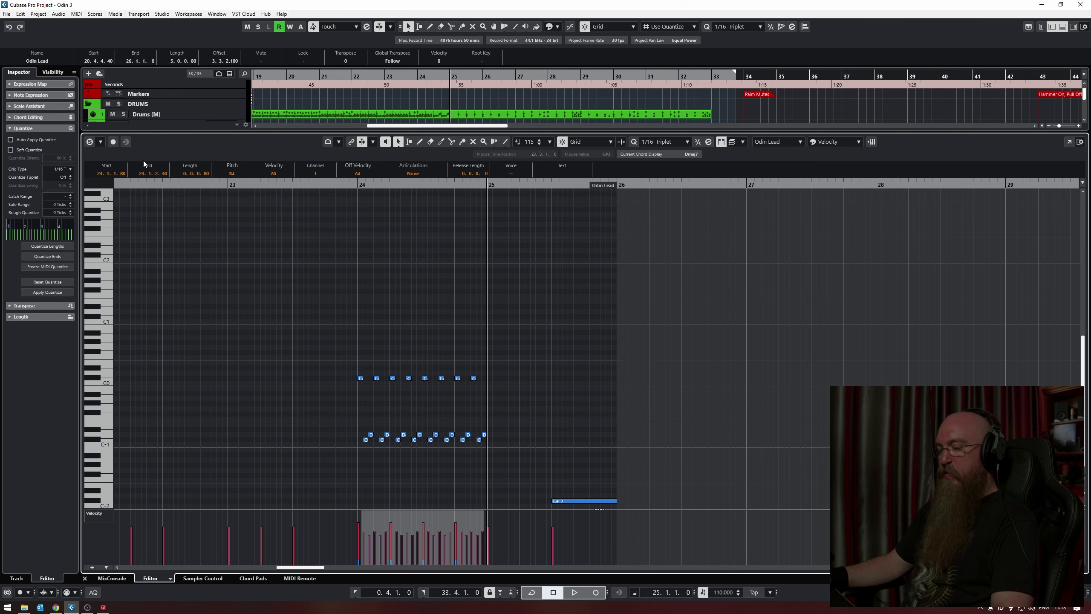
Return to the arrangement and play the full mix from bar 29 to about bar 31
key("ctrl+alt+e")
left_click(627, 261)
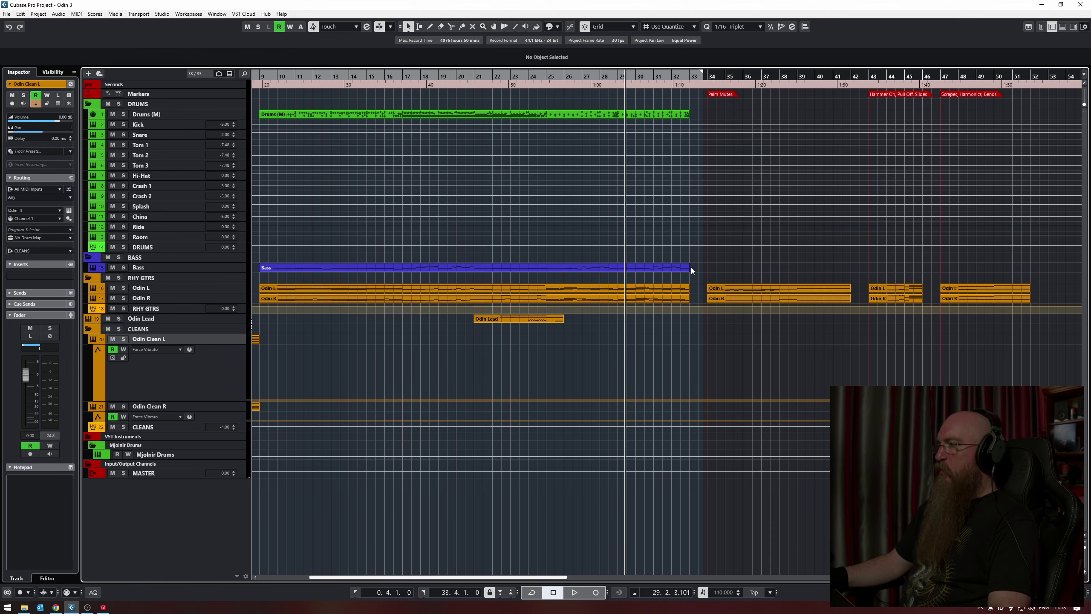
key("space")
key("g")
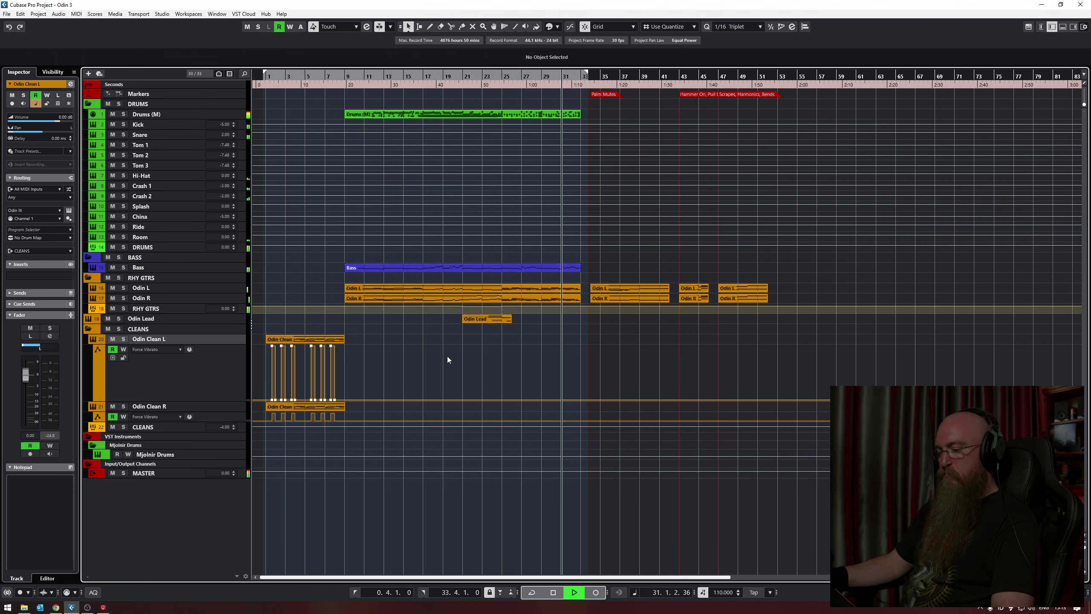
key("space")
Open the Mjolnir Drums instrument from the Drums (M) track to view it, and close it again
left_click(172, 114)
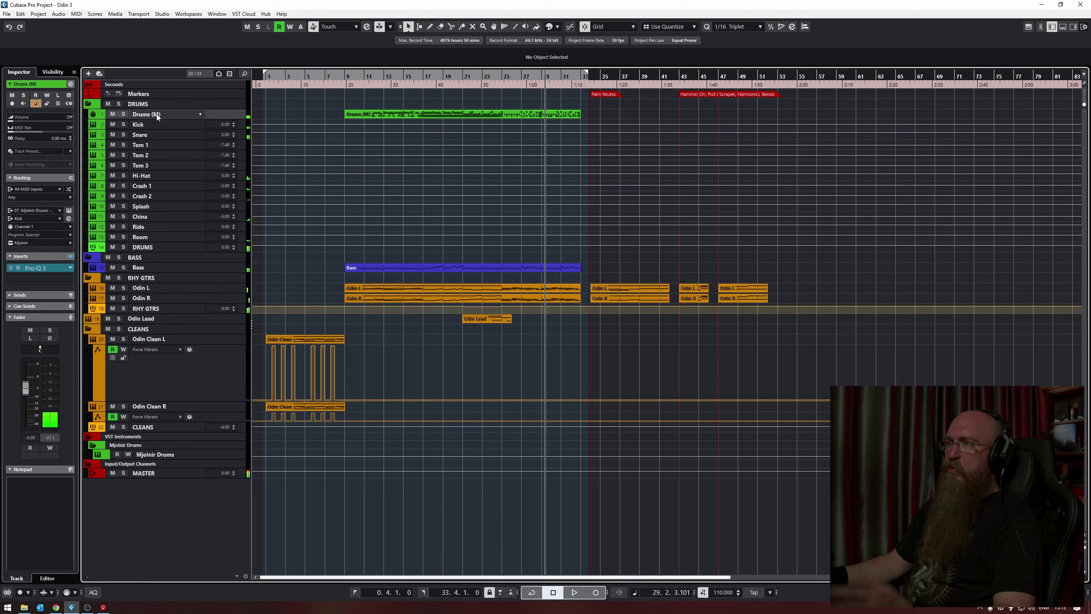
left_click(68, 210)
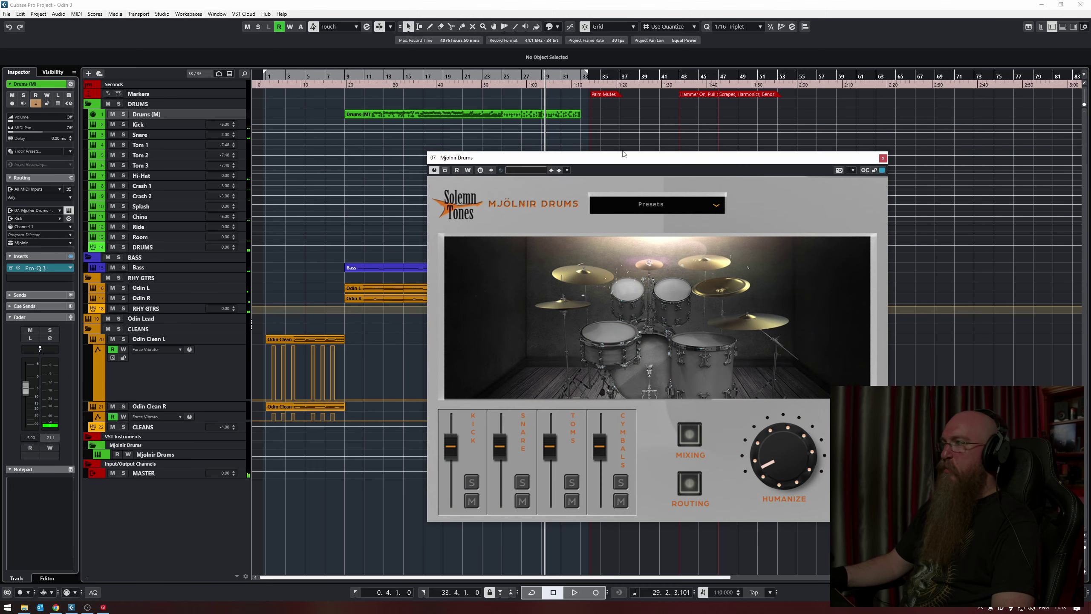
left_click_drag(619, 160, 439, 124)
left_click(637, 120)
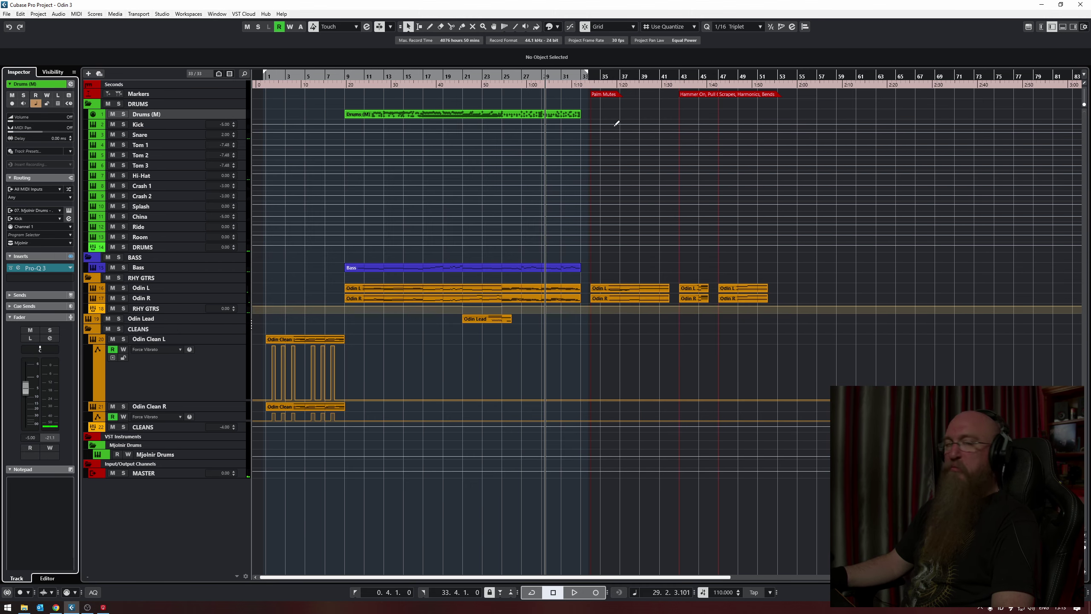
Open the Sanguine Bass instrument from the Bass track to view its SANGUINEGLASS preset, and close it again
left_click(239, 268)
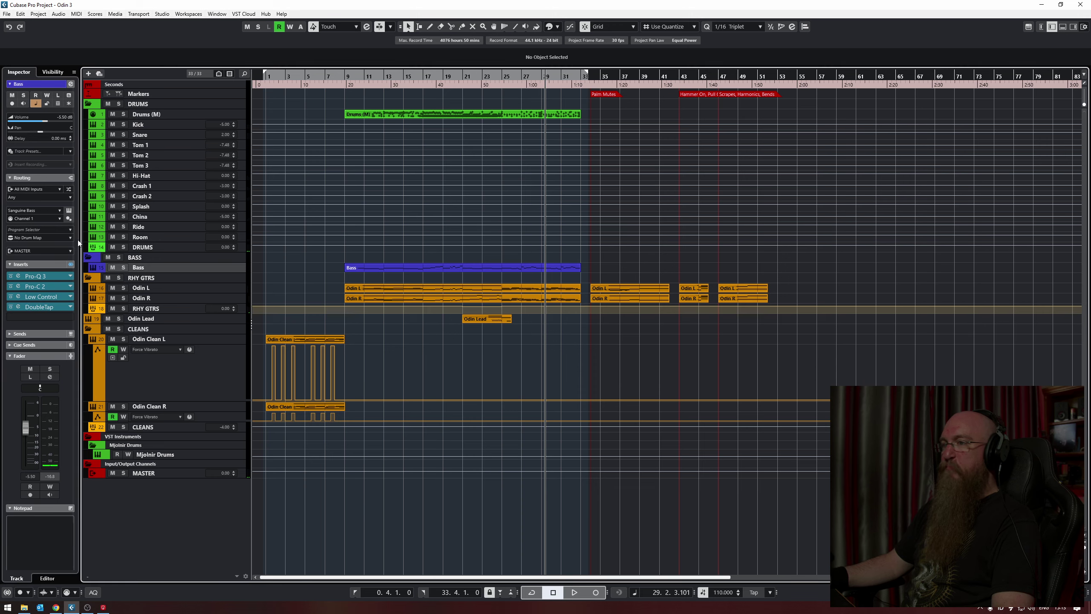
left_click(69, 210)
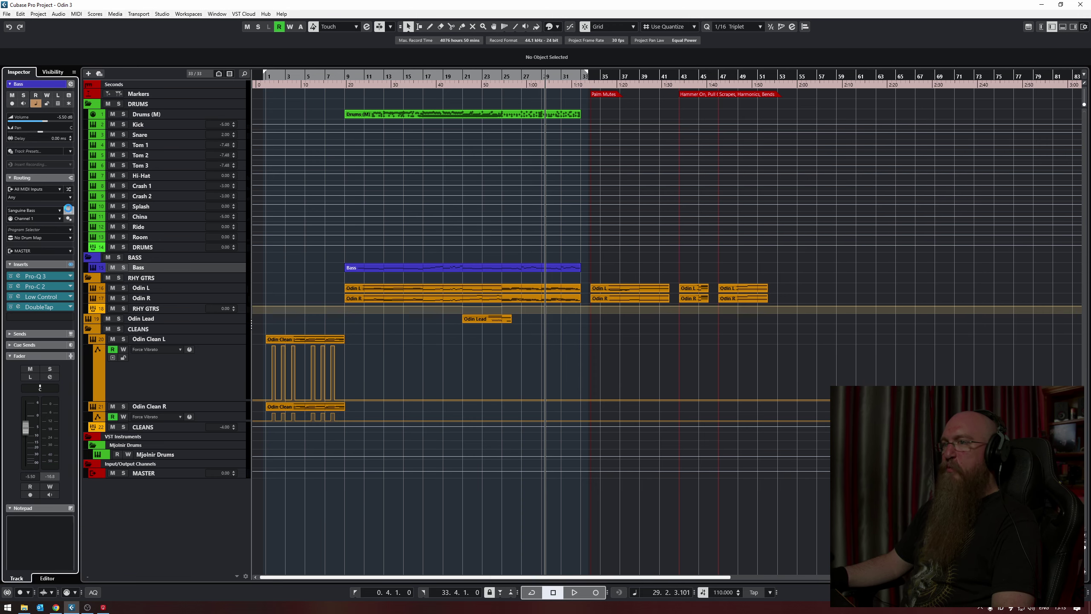
left_click_drag(481, 355, 242, 109)
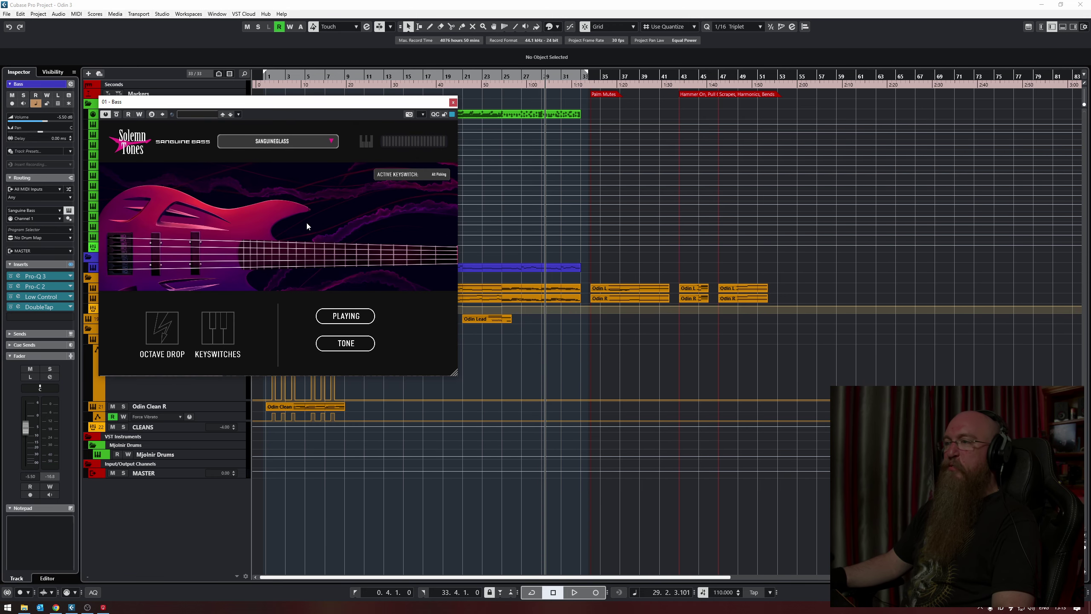
left_click(453, 102)
Open the Odin parts under the Palm Mutes marker at bar 34 for editing and display the Odin L instrument
key("h")
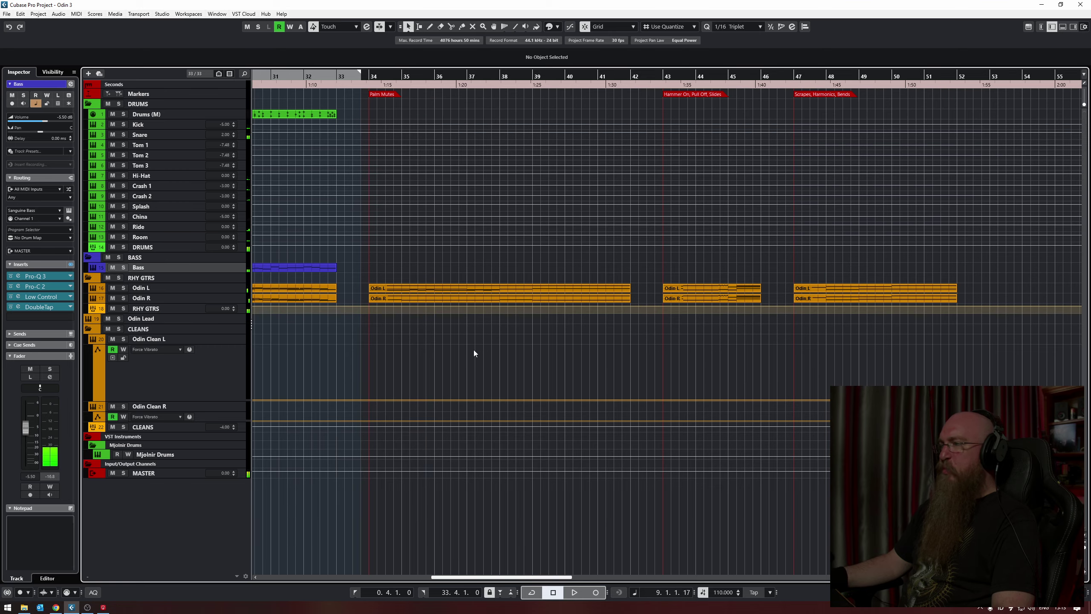
double_click(461, 299)
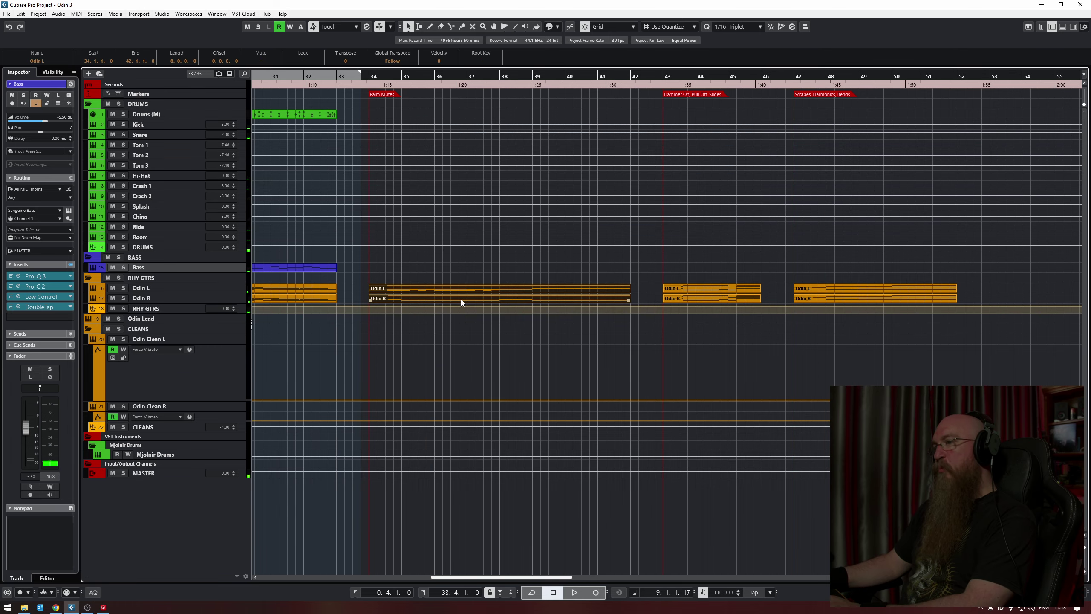
scroll(458, 300, "down", 3)
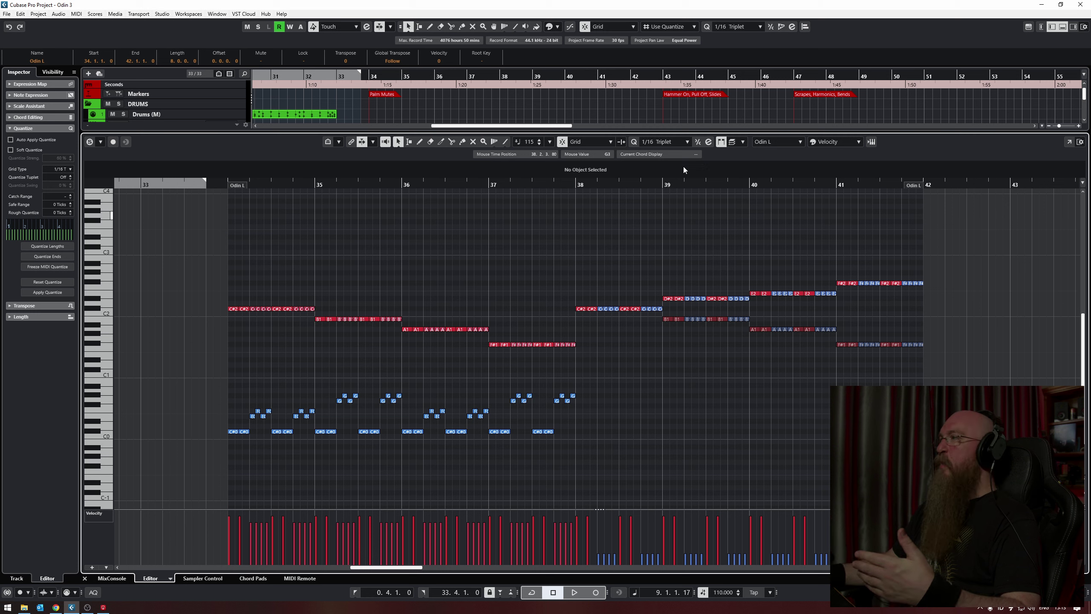
left_click(871, 144)
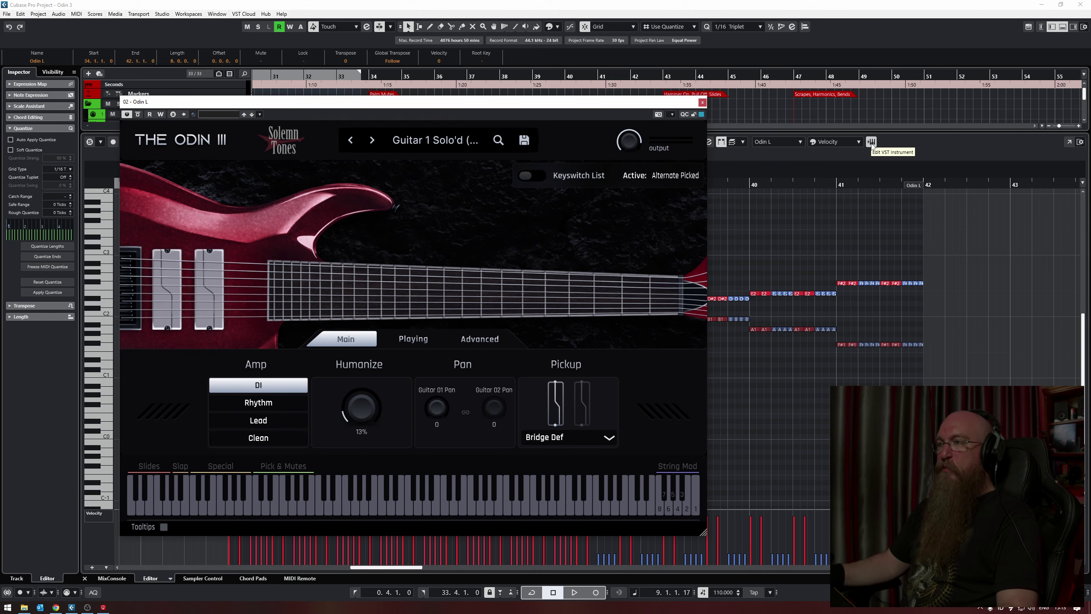
Show the Odin L instrument's keyswitch list to review its articulations and velocity triggers, and close the instrument
left_click_drag(460, 107, 373, 50)
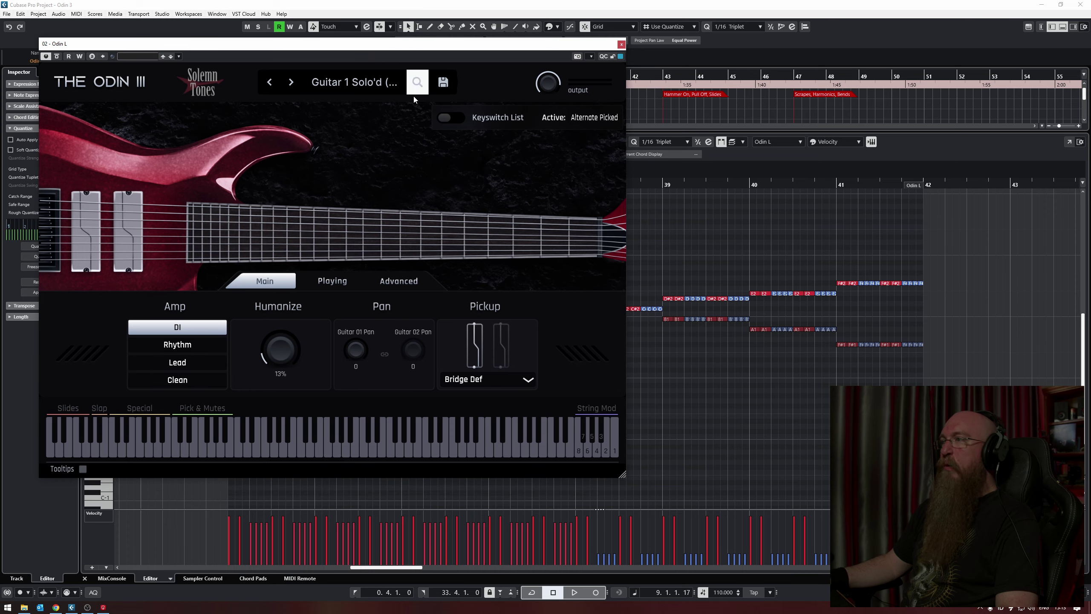
left_click(448, 118)
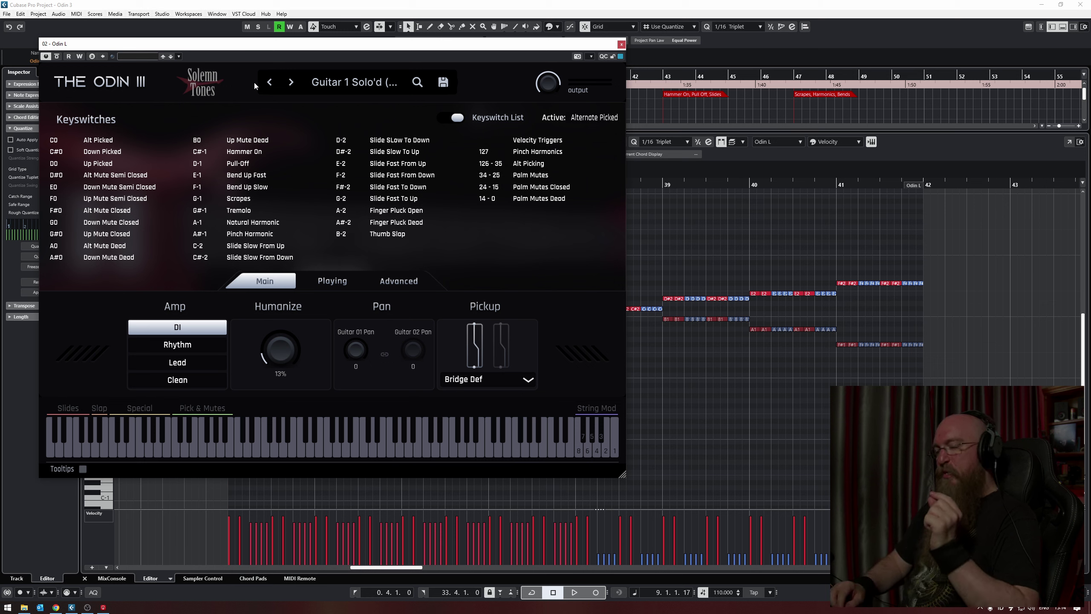
left_click(621, 44)
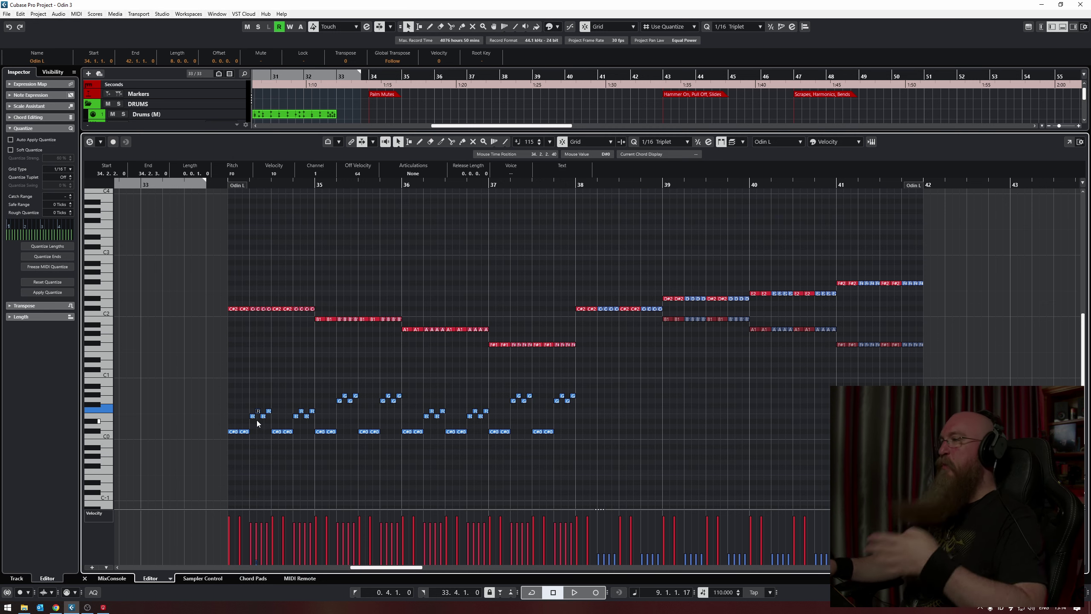
Reopen the Odin L keyswitch list alongside the palm mute notes and place the playhead just before bar 34
left_click(871, 141)
left_click_drag(369, 51, 707, 68)
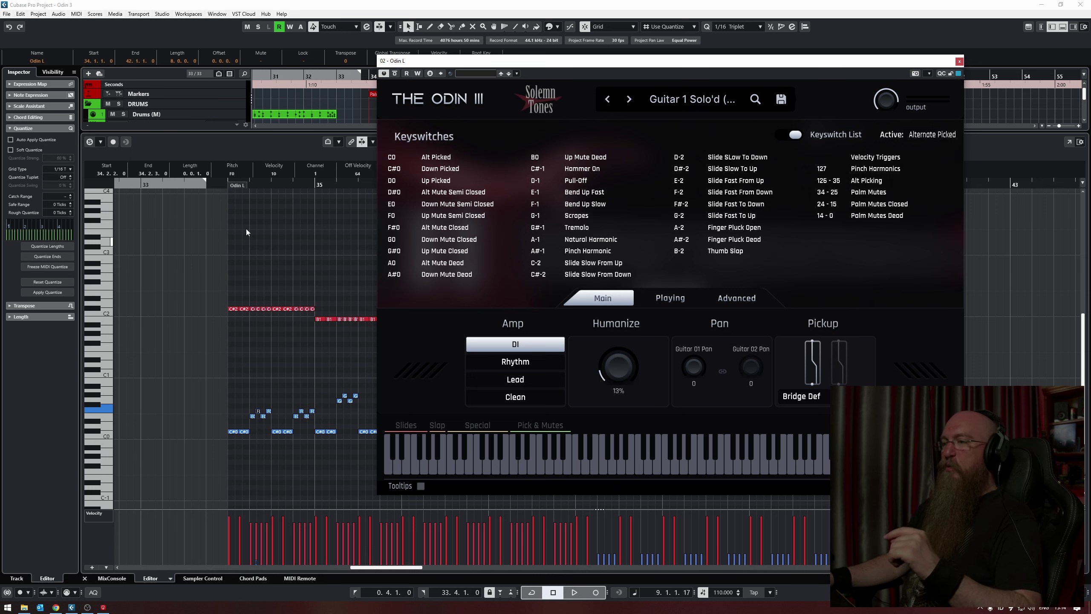
left_click(225, 241)
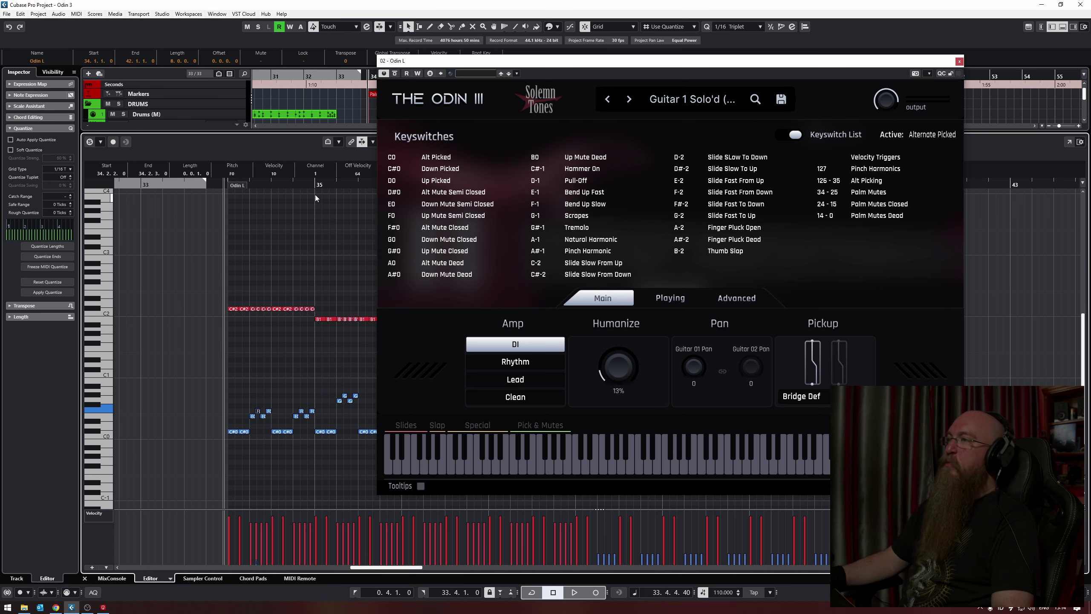
left_click_drag(473, 63, 482, 30)
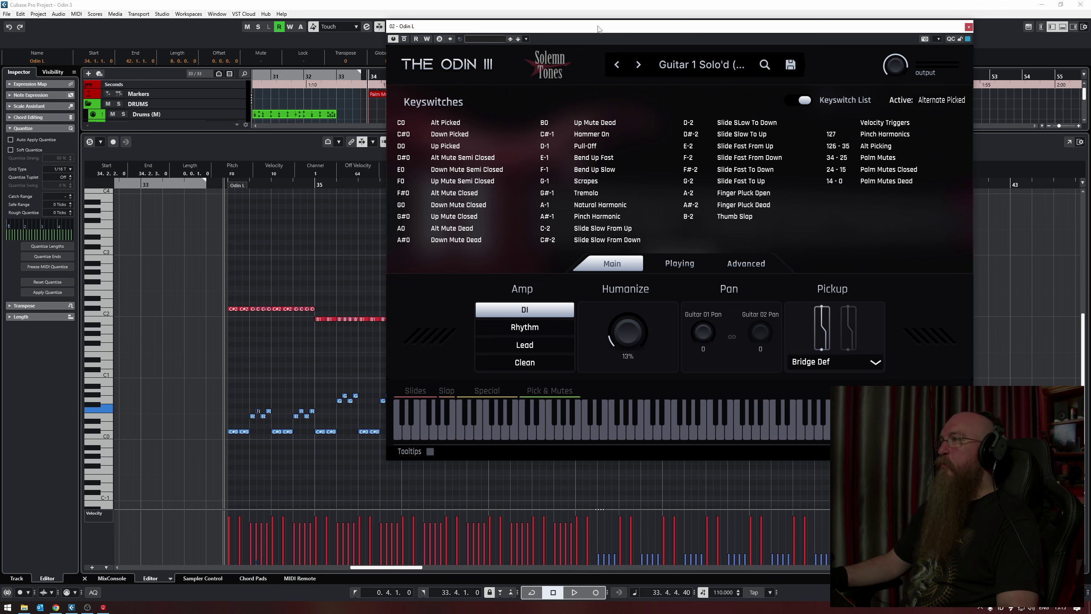
left_click_drag(599, 29, 391, 31)
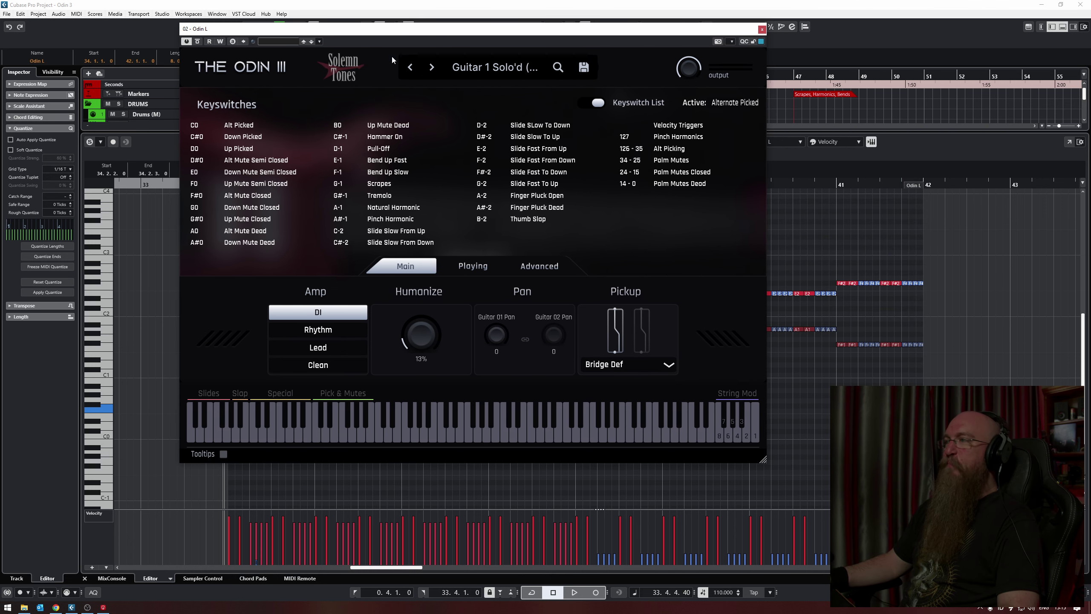
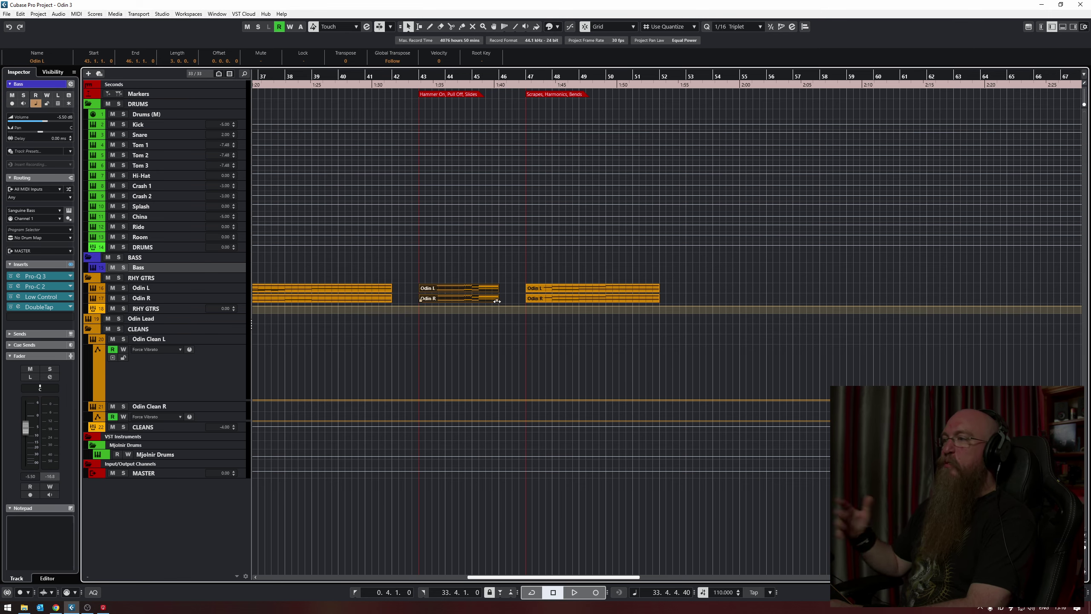
Open the Odin parts under the Hammer On, Pull Off, Slides marker at bar 43 and examine their notes and keyswitches
key("ctrl+e")
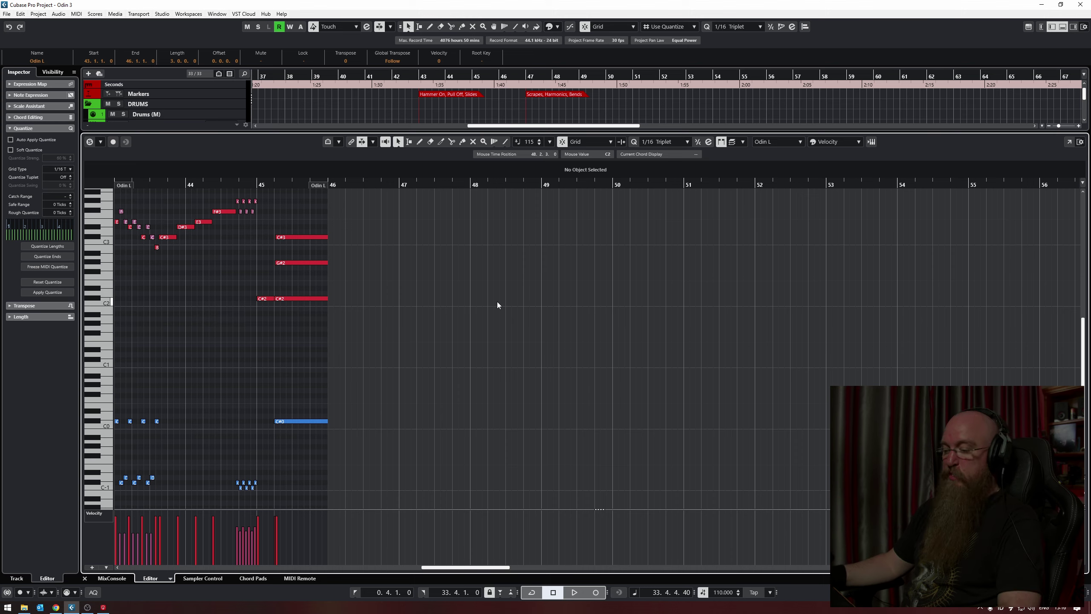
scroll(274, 304, "down", 2)
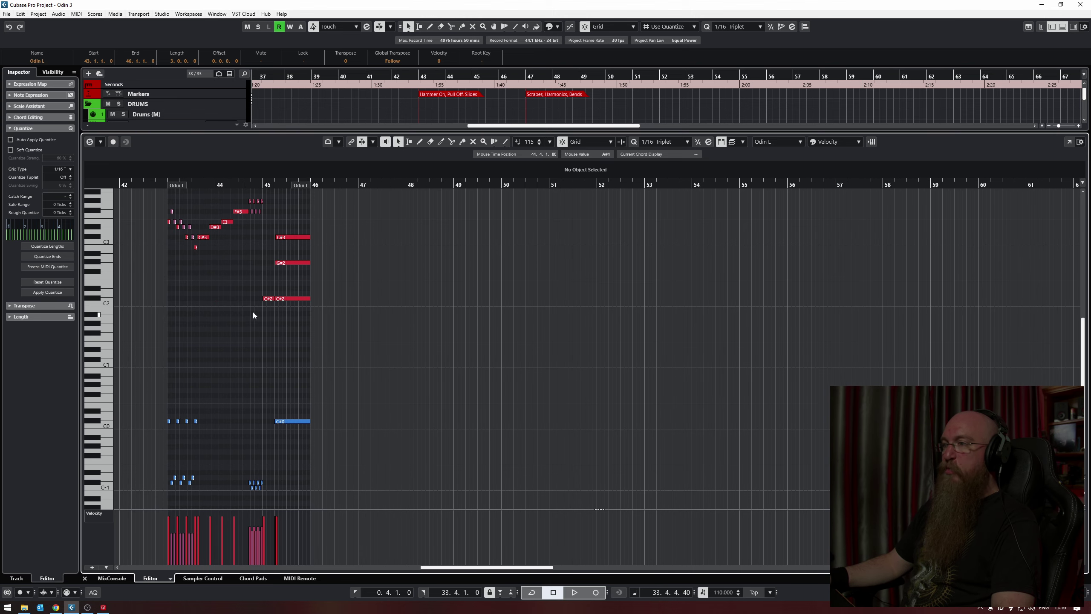
scroll(253, 318, "up", 3)
scroll(262, 328, "up", 3)
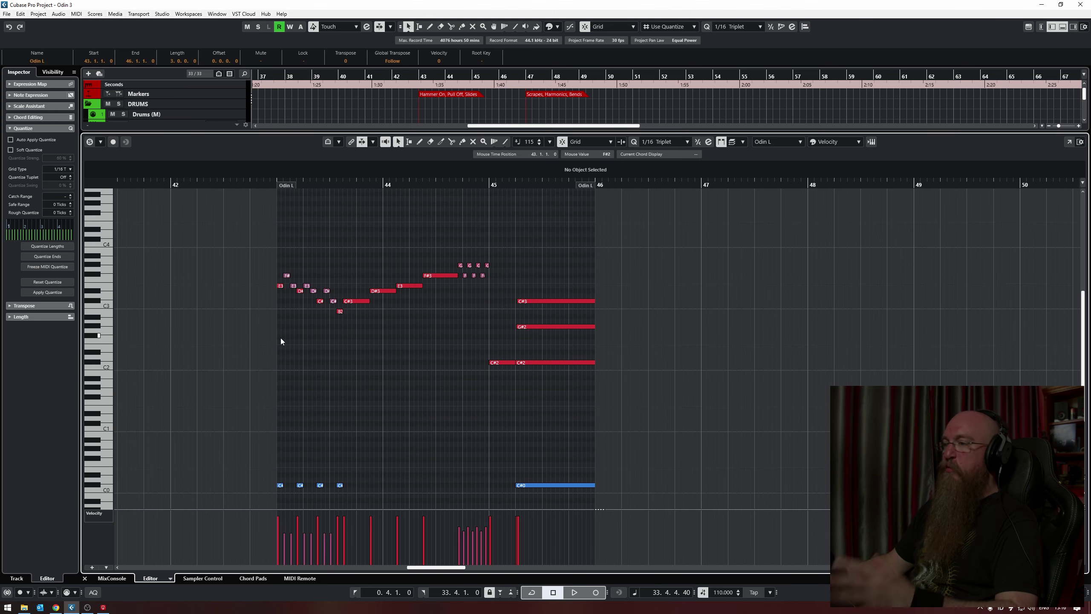
scroll(280, 339, "down", 5)
scroll(279, 340, "up", 3)
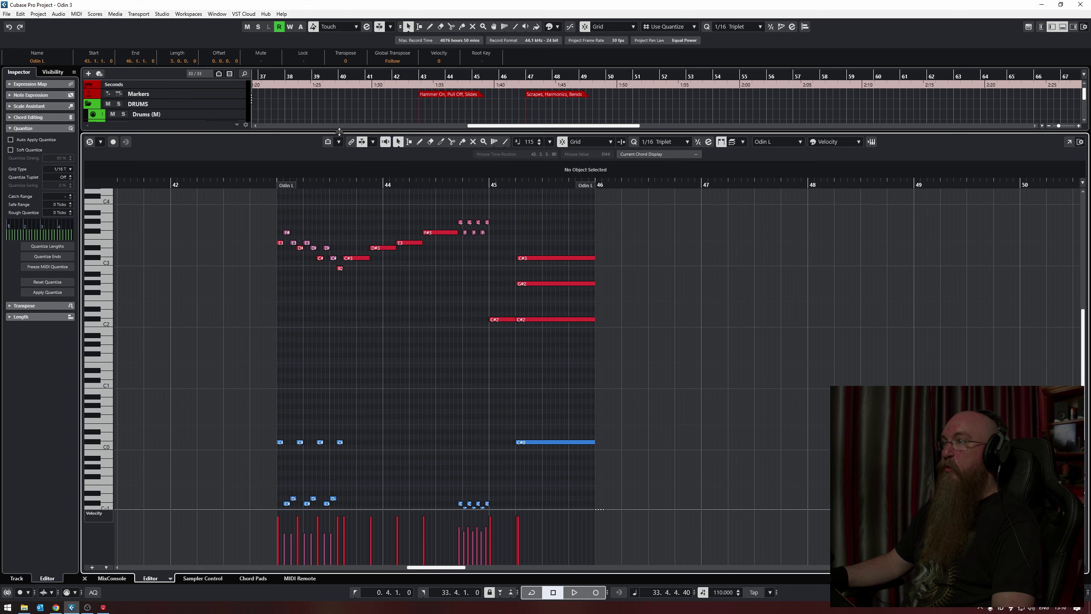
scroll(341, 291, "down", 3)
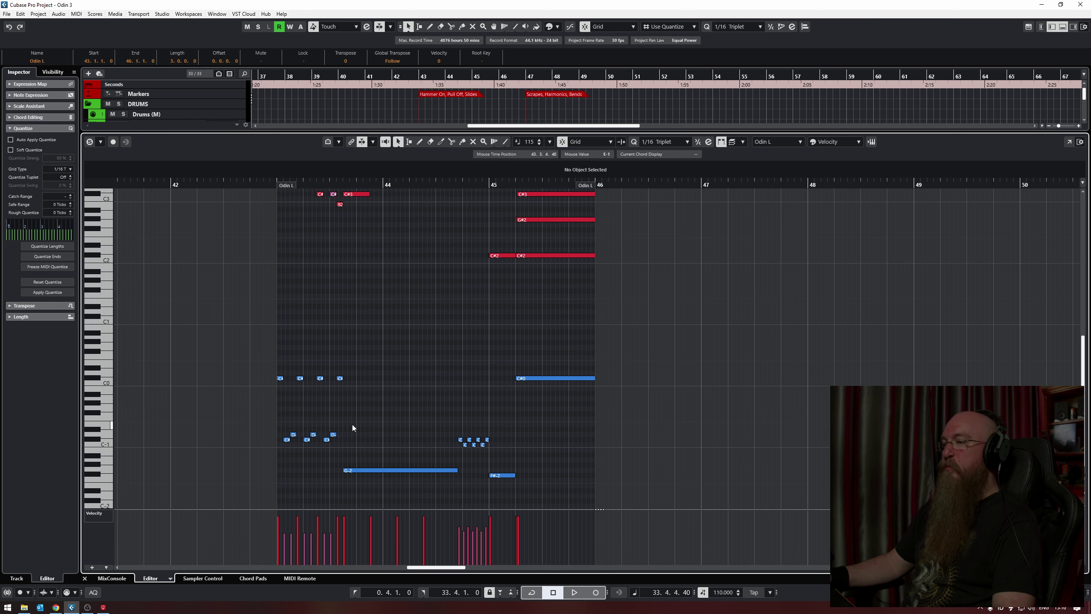
scroll(352, 426, "up", 3)
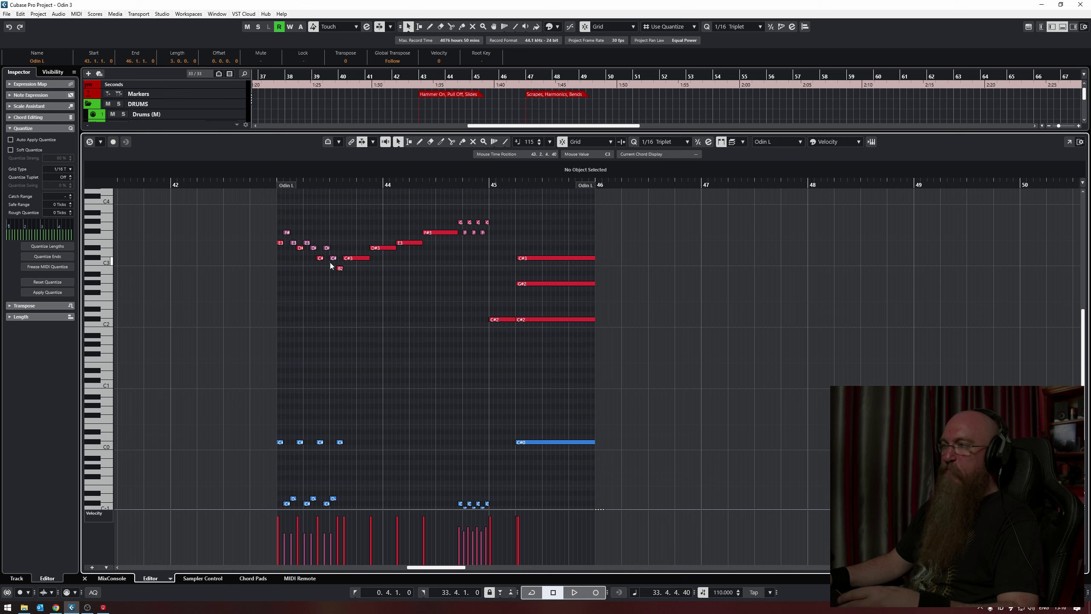
scroll(404, 294, "down", 3)
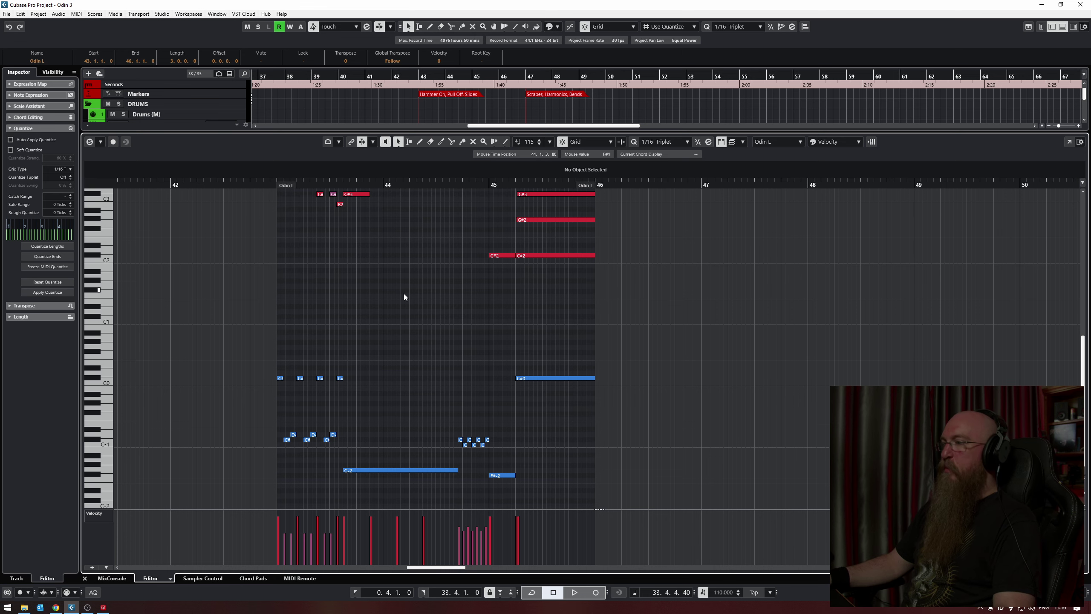
Play the hammer-on, pull-off and slide passage from just before bar 43 while viewing its melody and keyswitch notes
left_click(268, 183)
key("space")
scroll(330, 279, "up", 3)
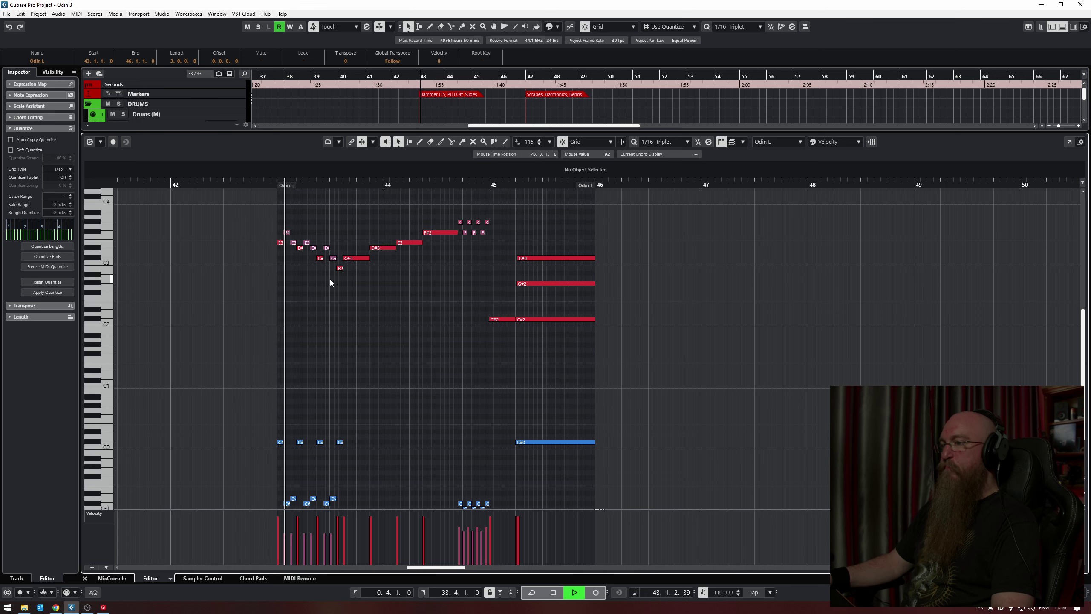
scroll(298, 285, "down", 3)
scroll(312, 285, "up", 3)
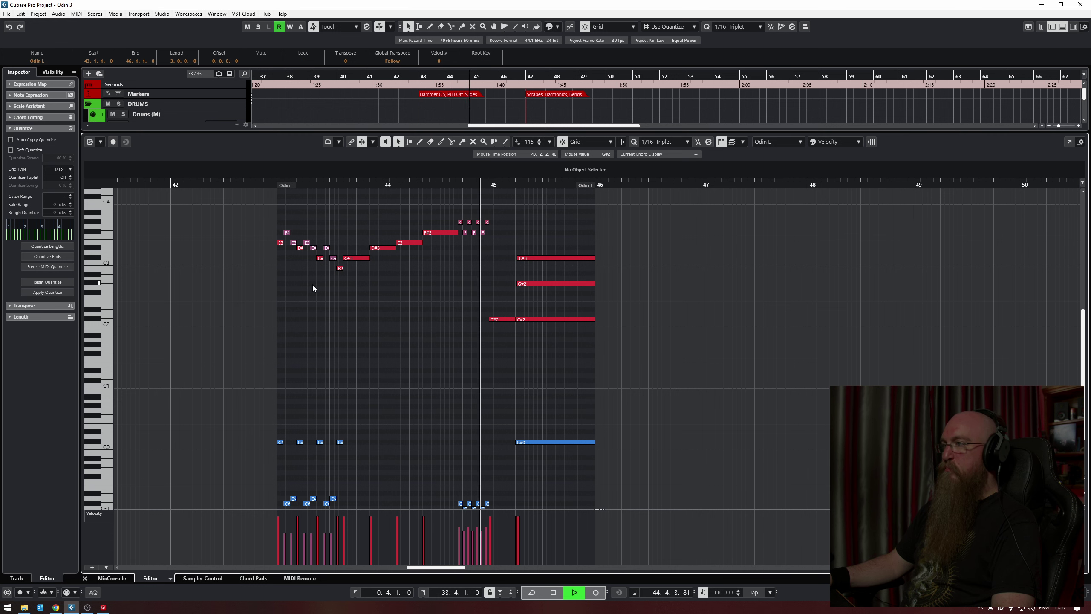
scroll(454, 310, "down", 3)
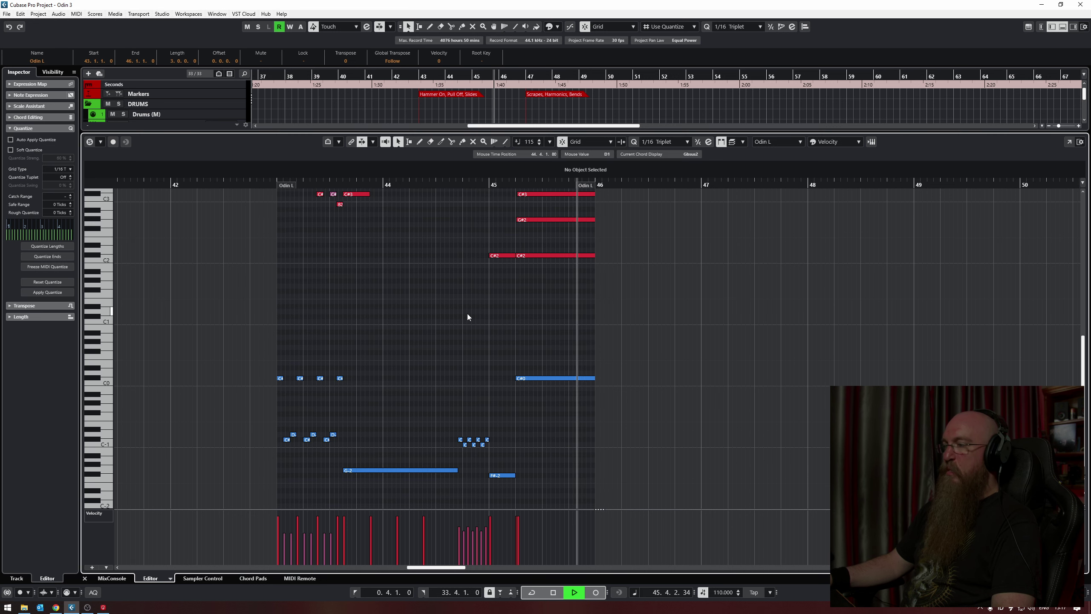
key("space")
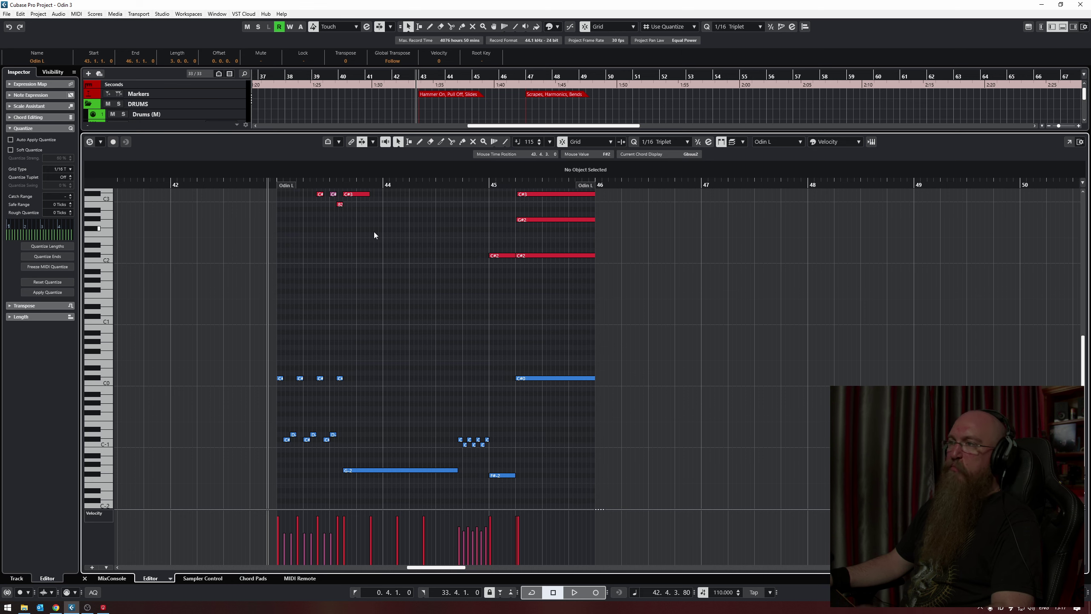
scroll(326, 235, "up", 3)
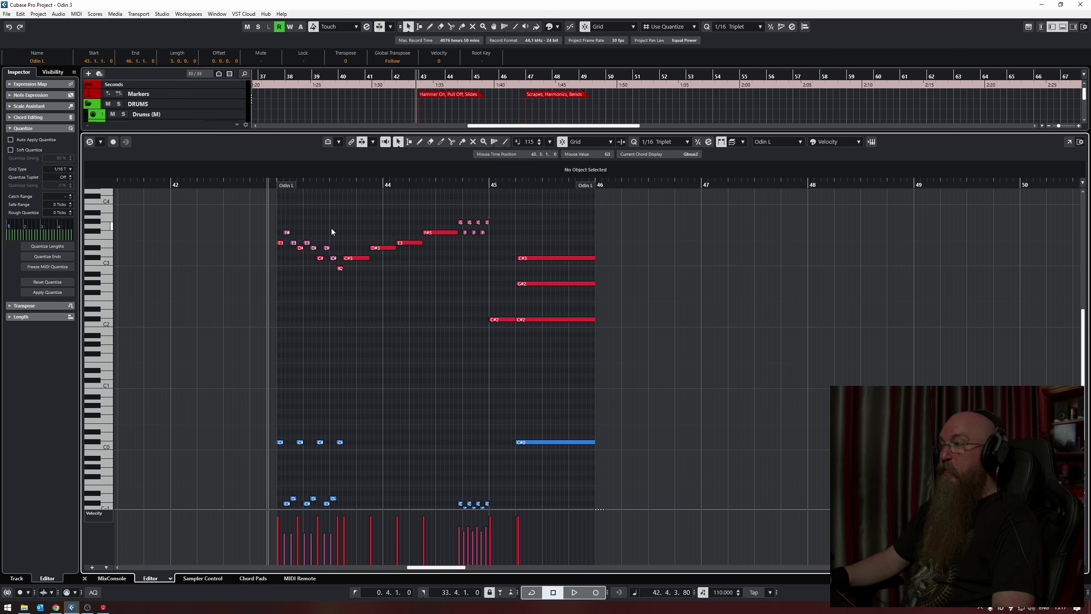
Replay the hammer-on, pull-off and slide passage from just before bar 43 and stop playback
key("space")
scroll(340, 267, "down", 2)
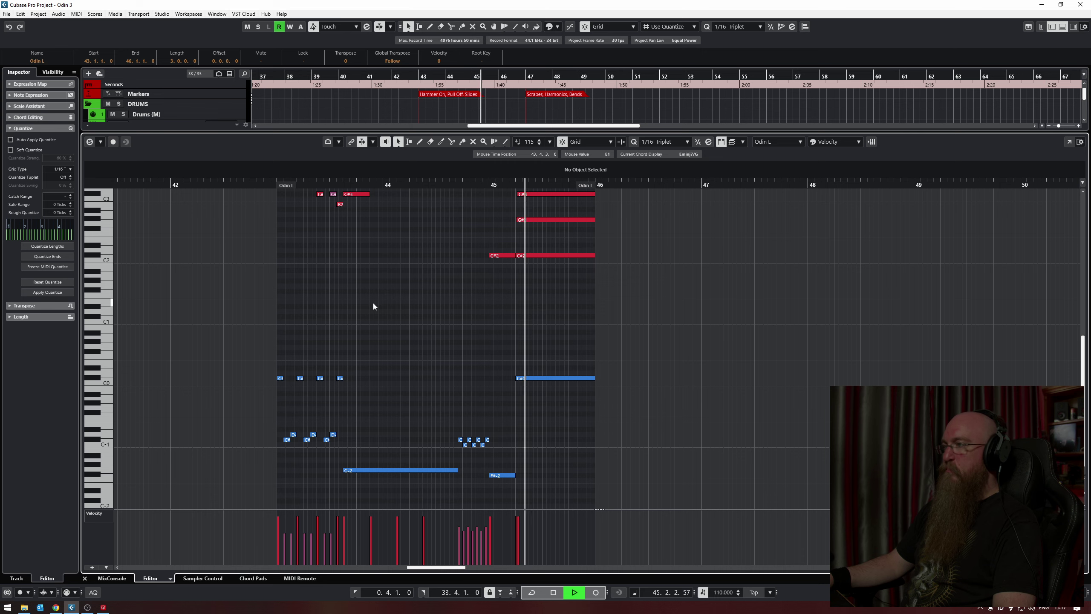
scroll(373, 303, "up", 4)
key("space")
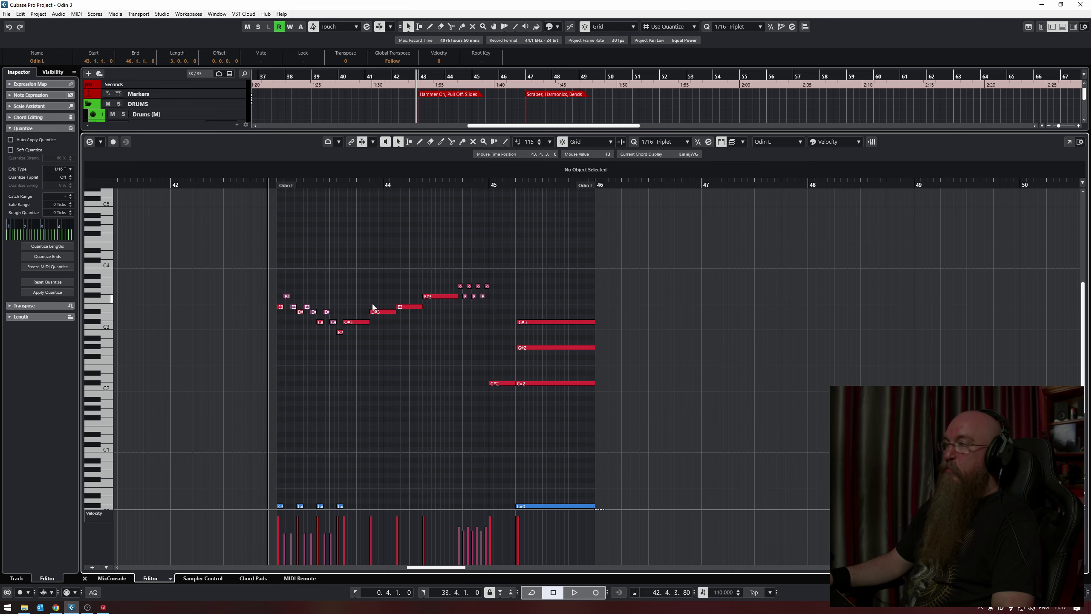
Open the Odin parts under the Scrapes, Harmonics, Bends marker at bar 47 for editing and view their notes
key("ctrl+e")
left_click(584, 297)
key("ctrl+e")
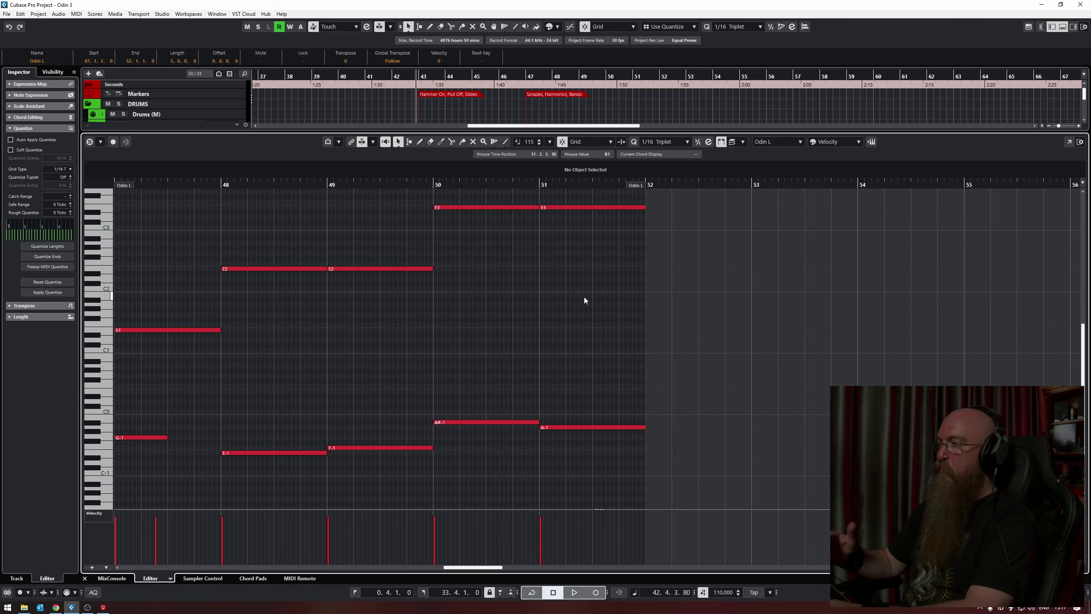
scroll(365, 328, "down", 5)
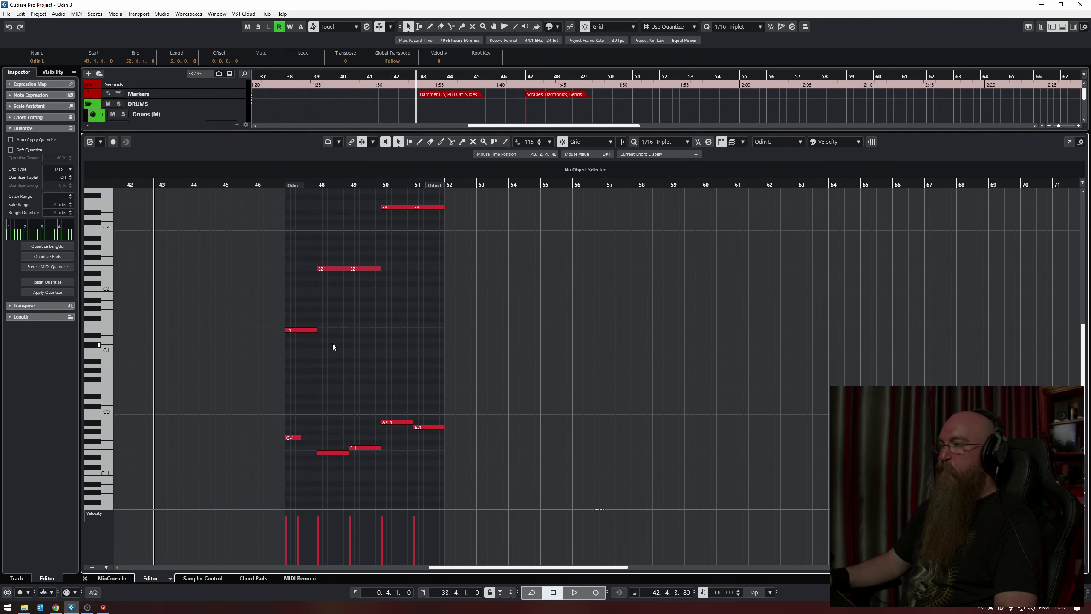
scroll(333, 343, "up", 4)
scroll(277, 347, "down", 3)
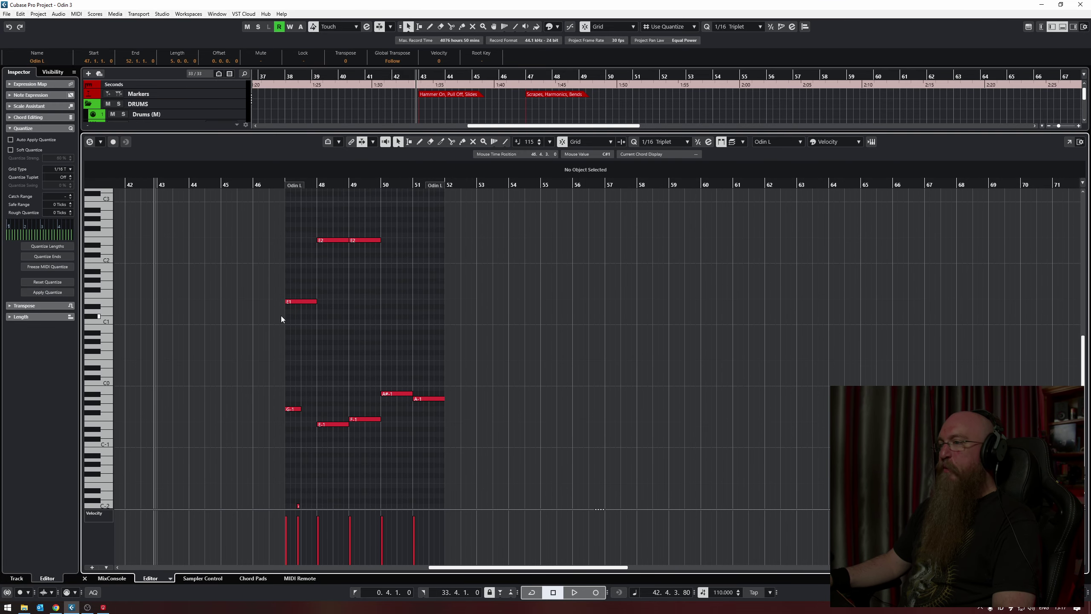
Play the scrape in the Odin parts from just before bar 47 and stop playback
key("shift+n")
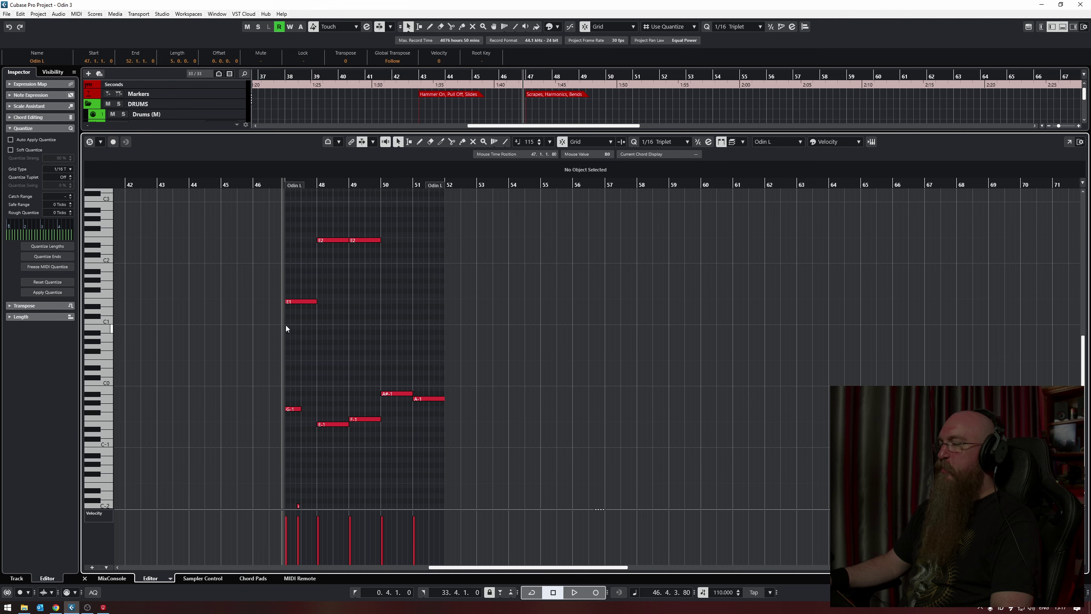
scroll(275, 326, "up", 2)
scroll(288, 331, "down", 1)
scroll(285, 332, "up", 2)
key("space")
scroll(301, 339, "down", 1)
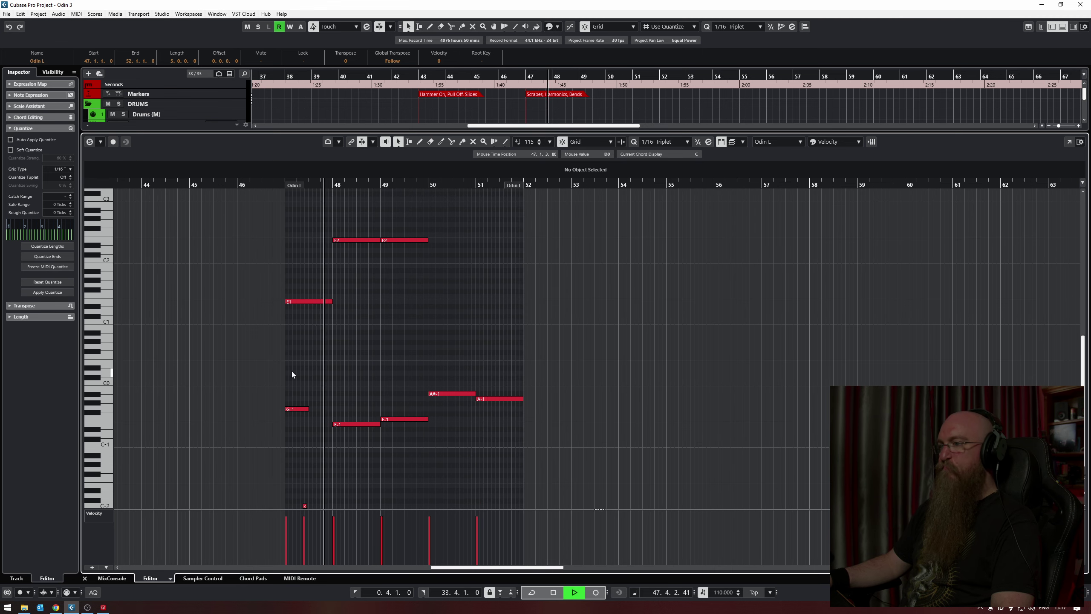
key("space")
Set the velocity of the five keyswitch notes below C0 in bars 47 to 51 to 10
left_click_drag(288, 368, 559, 475)
left_click(274, 173)
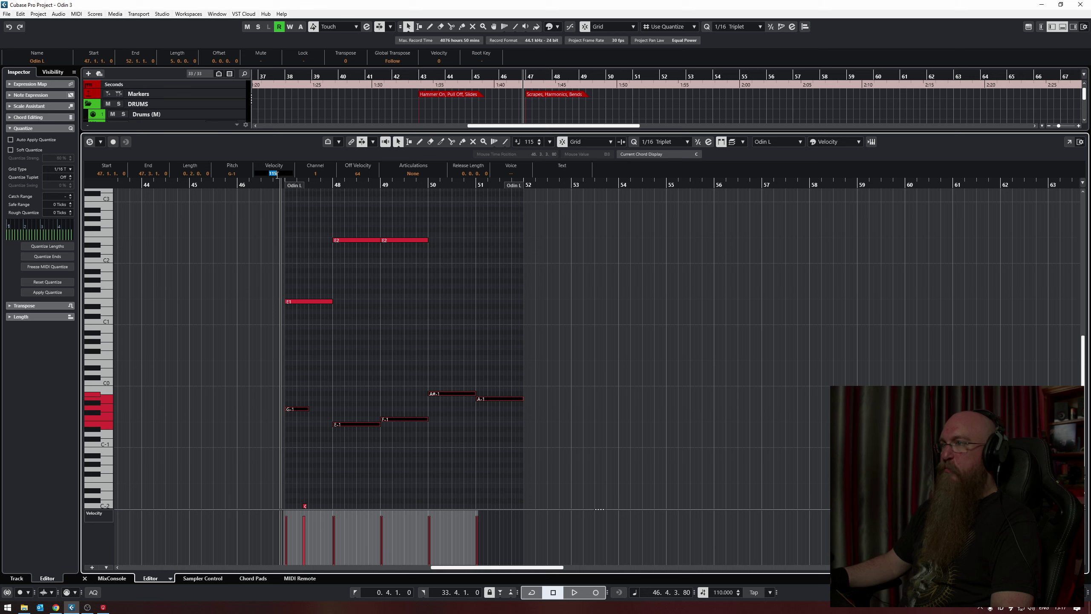
type("10")
key("Return")
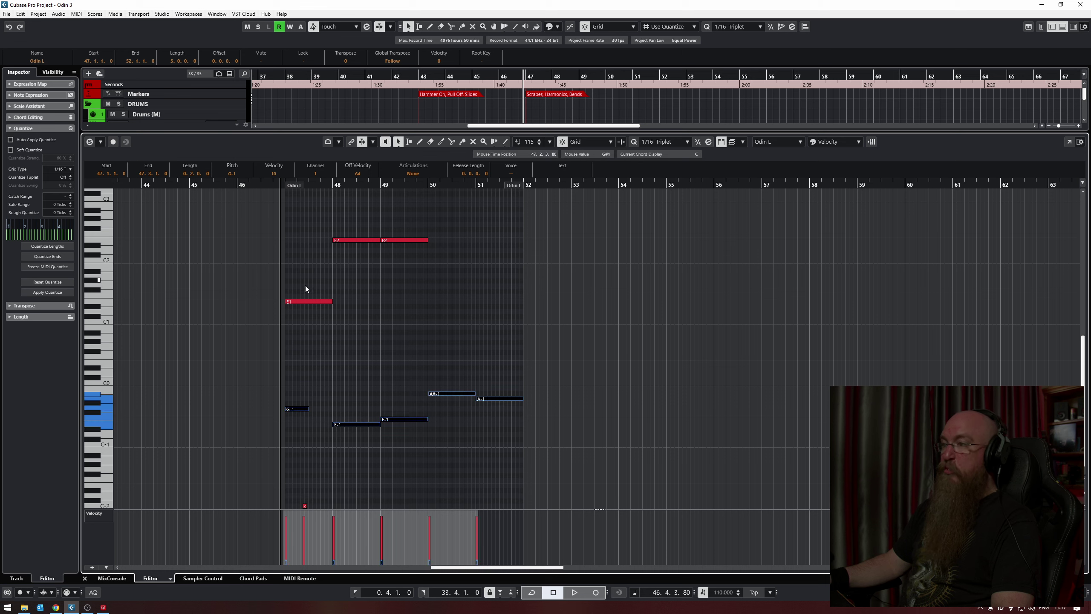
Transpose the E1 note at bar 47 down three semitones to C#1 and play the scrape
left_click_drag(305, 285, 339, 319)
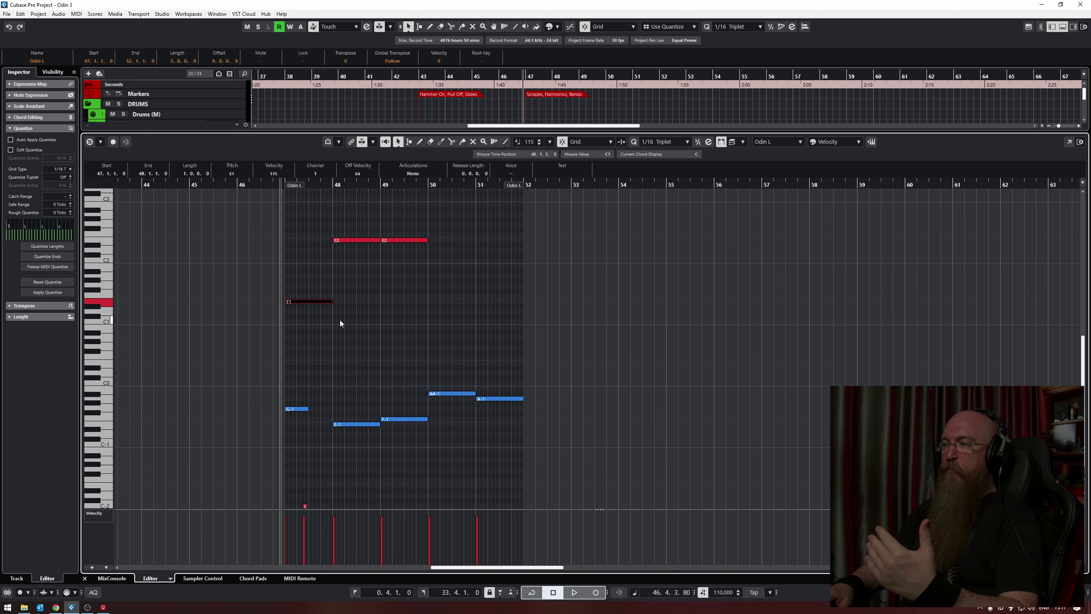
key("Down")
key("Down")
key("Down")
key("space")
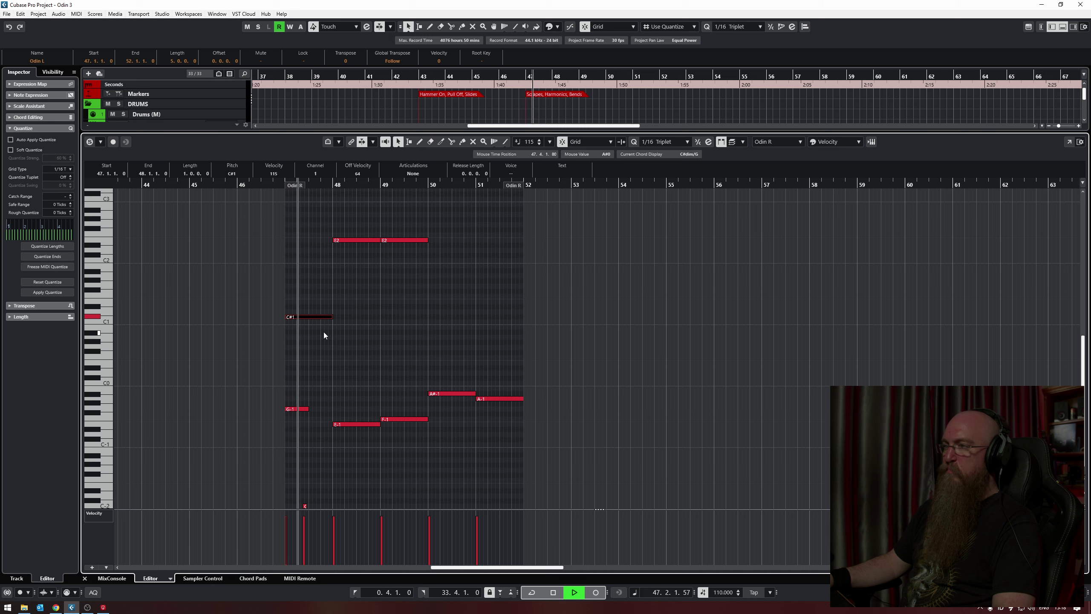
key("space")
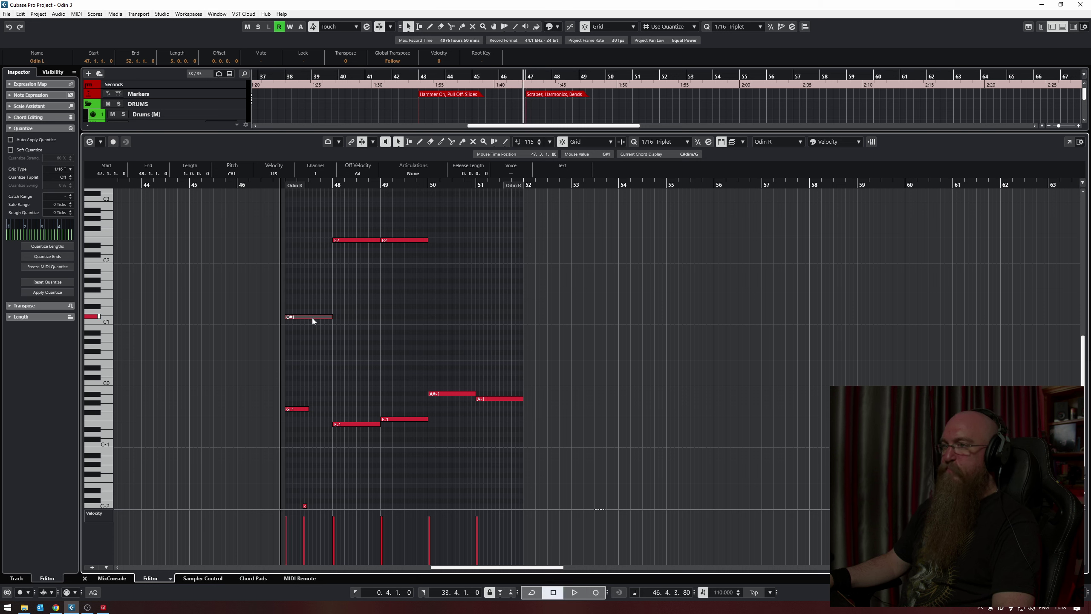
Replace the C#1 note at bar 47 with a copy one octave higher at C#2 and play the scrape
key("ctrl+c")
key("ctrl+v")
key("shift+Up")
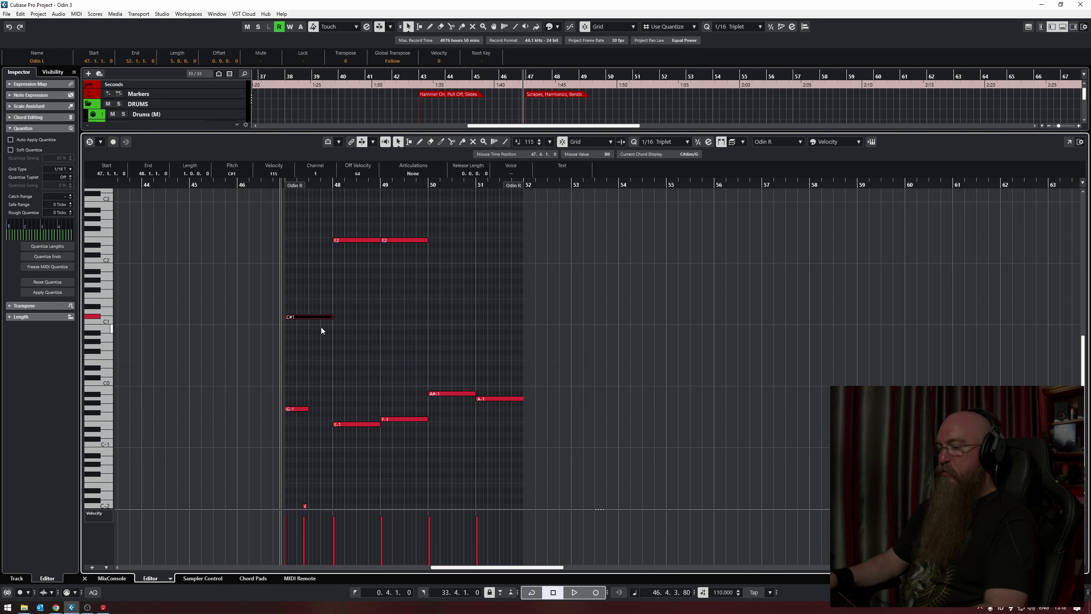
left_click(314, 317)
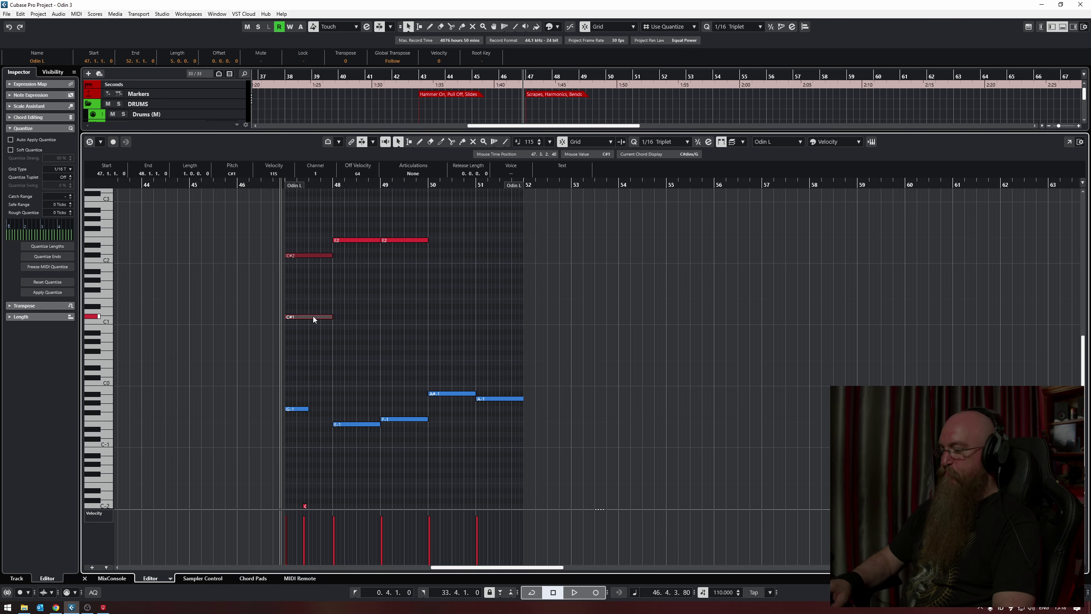
key("Delete")
key("space")
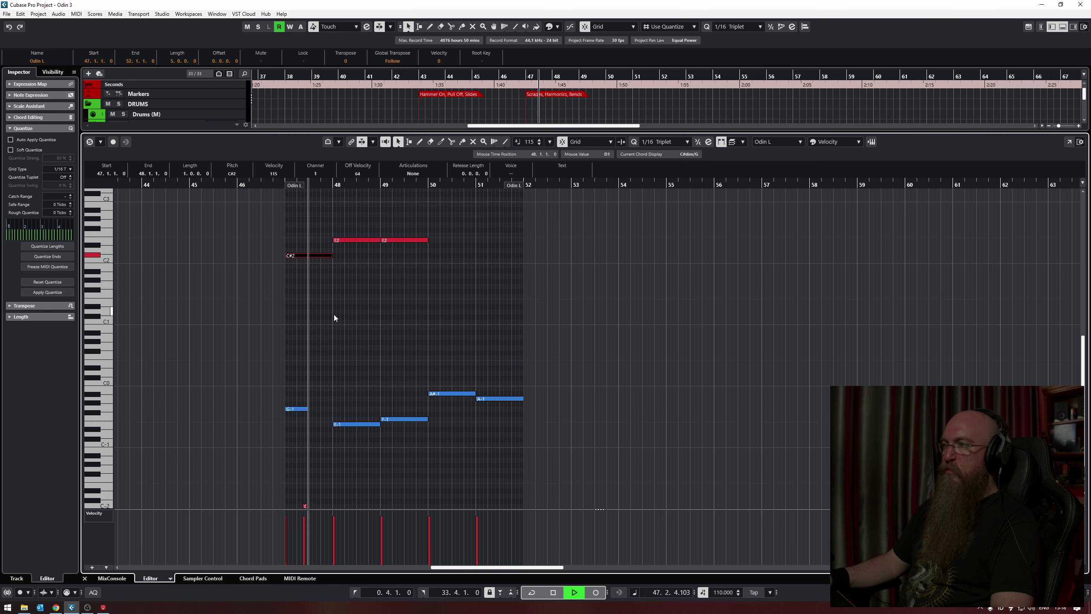
Lower the Odin L scrape note at bar 47 an octave to C#1, keep Odin R at C#2, and play the scrape
key("space")
scroll(335, 318, "up", 3)
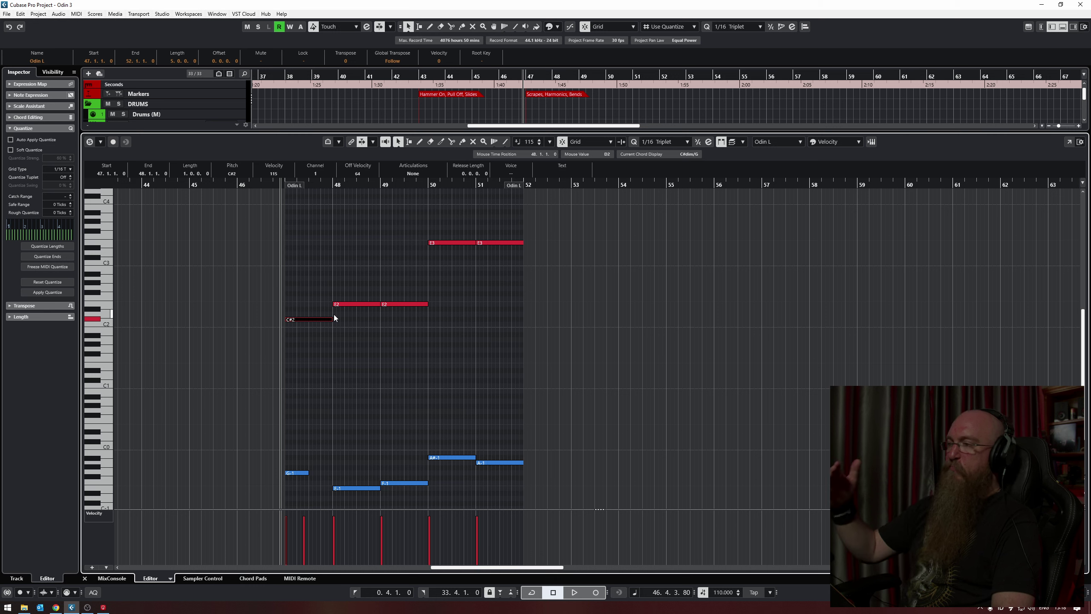
key("shift+Down")
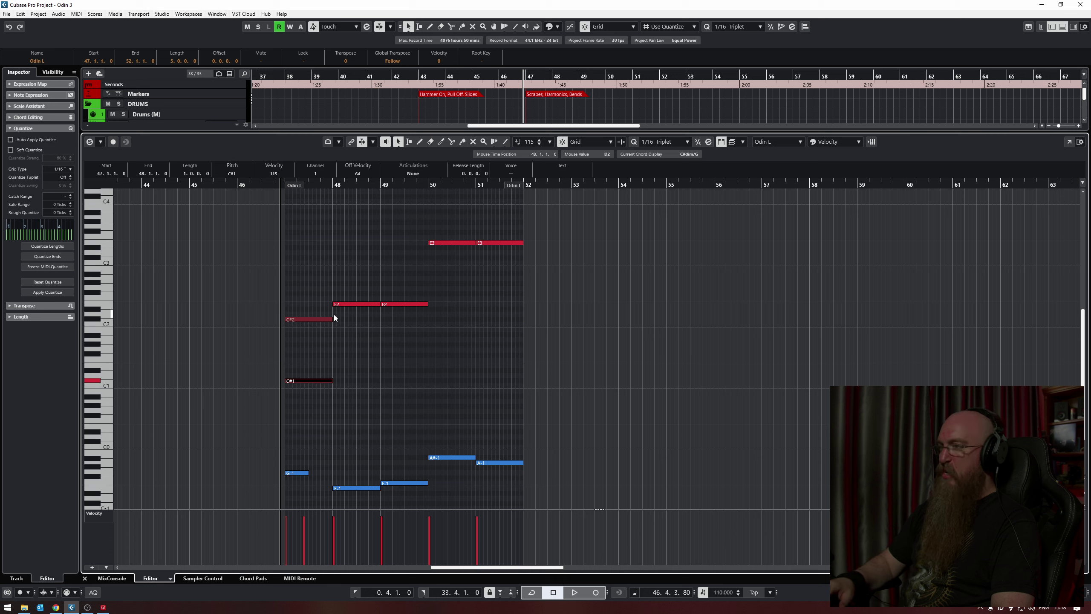
left_click(313, 317)
key("space")
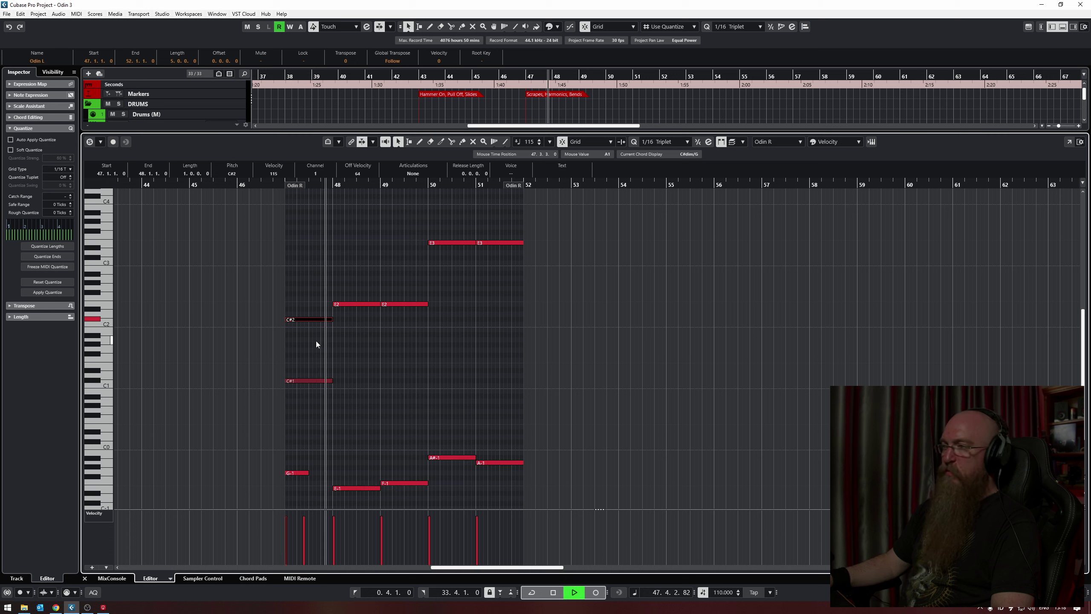
key("space")
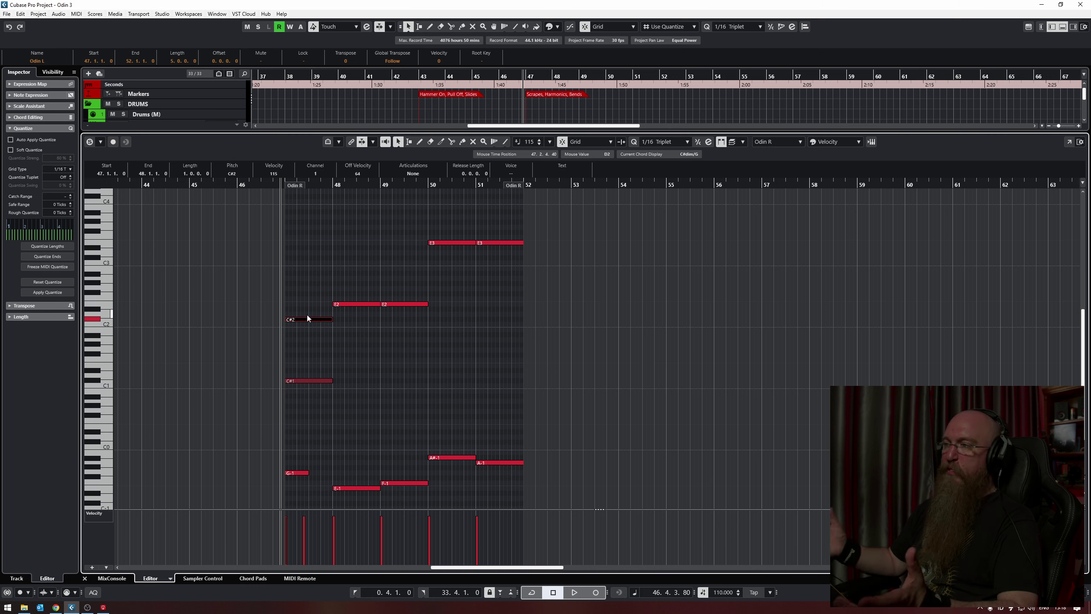
Play the Odin parts from bar 48 to hear the bends and stop playback
left_click(330, 188)
key("space")
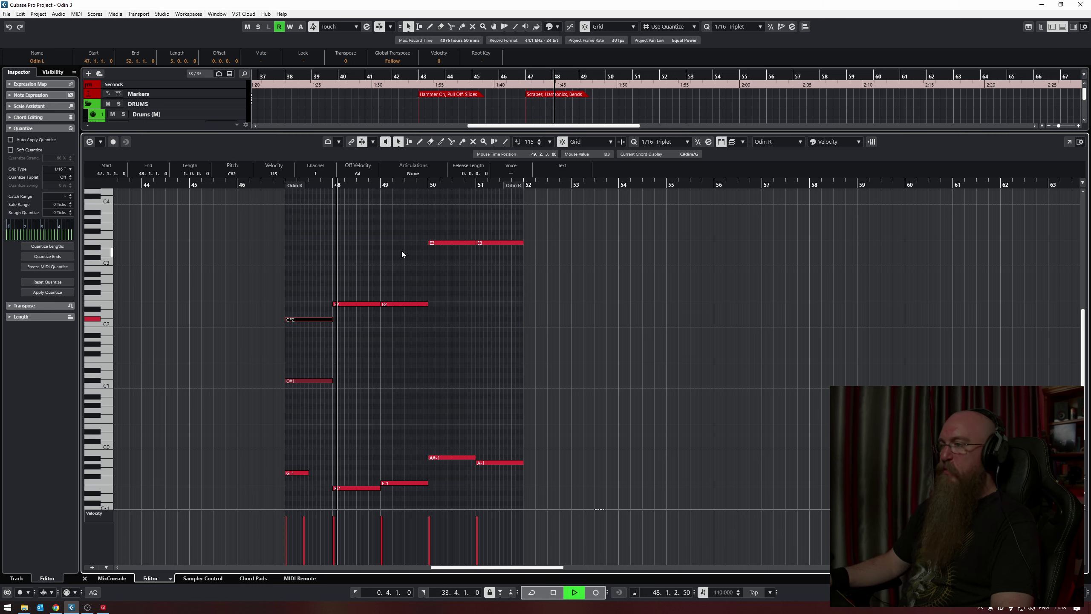
key("space")
Try the pinch harmonic note at bar 50 at D3 and D#3 in the Odin parts and play it
left_click(451, 242)
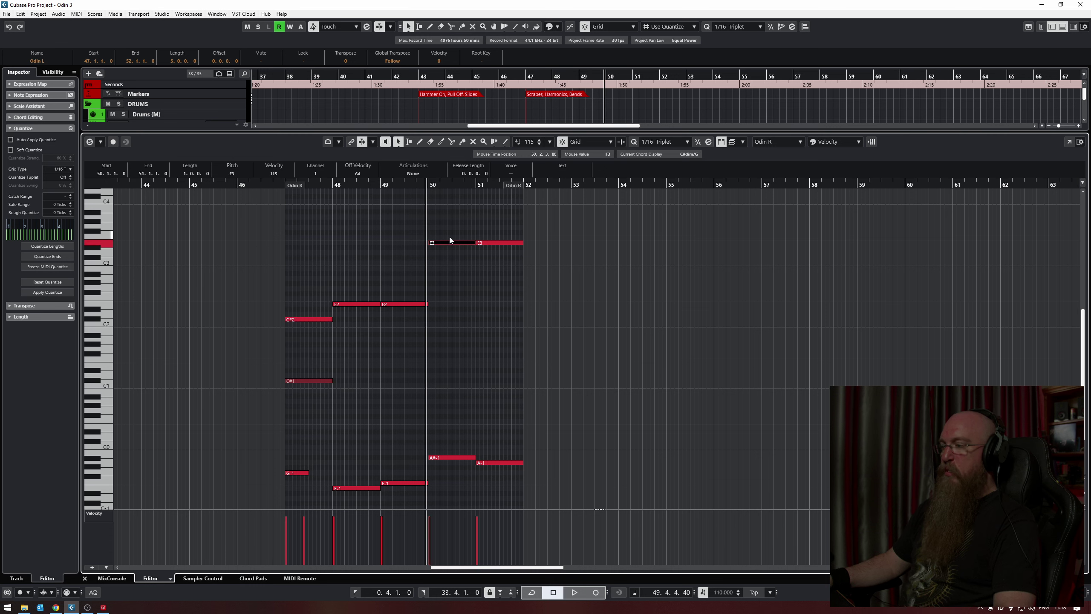
left_click_drag(450, 237, 449, 252)
key("space")
key("space")
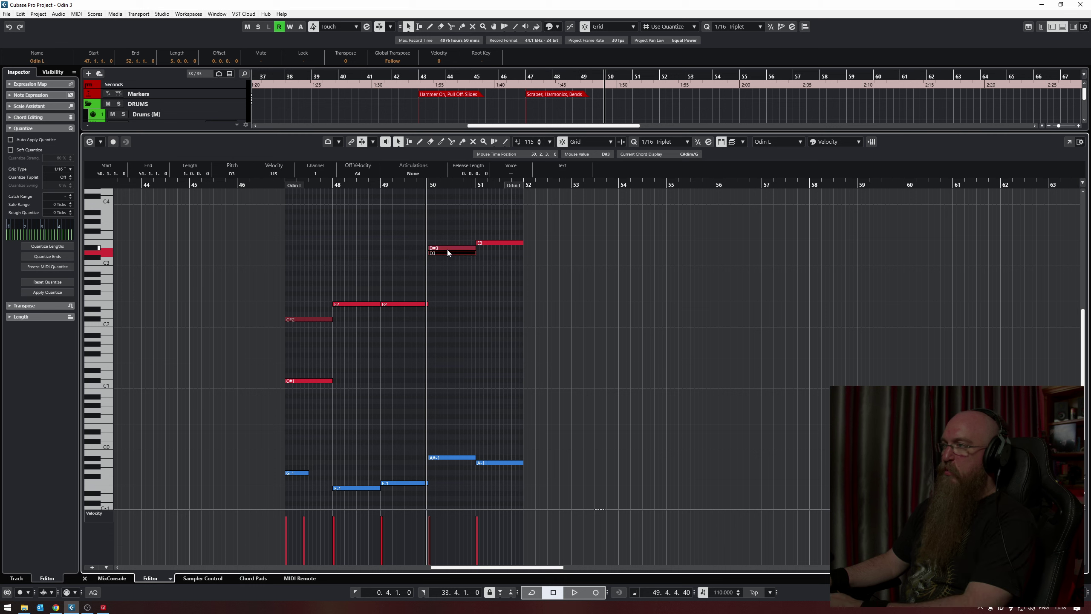
left_click(455, 254)
key("space")
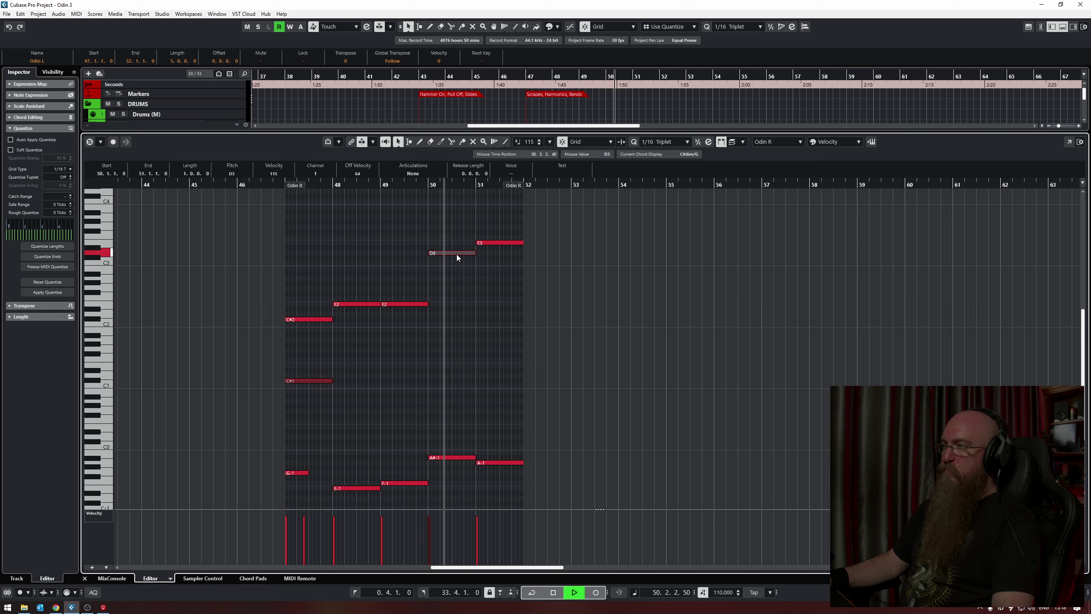
key("space")
left_click(445, 252)
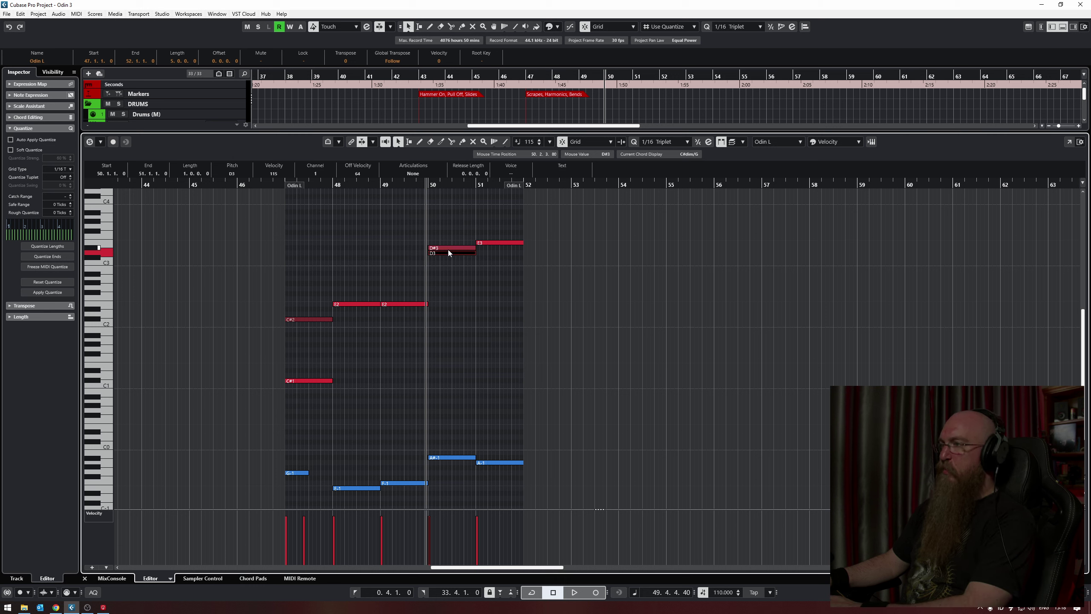
left_click(450, 249)
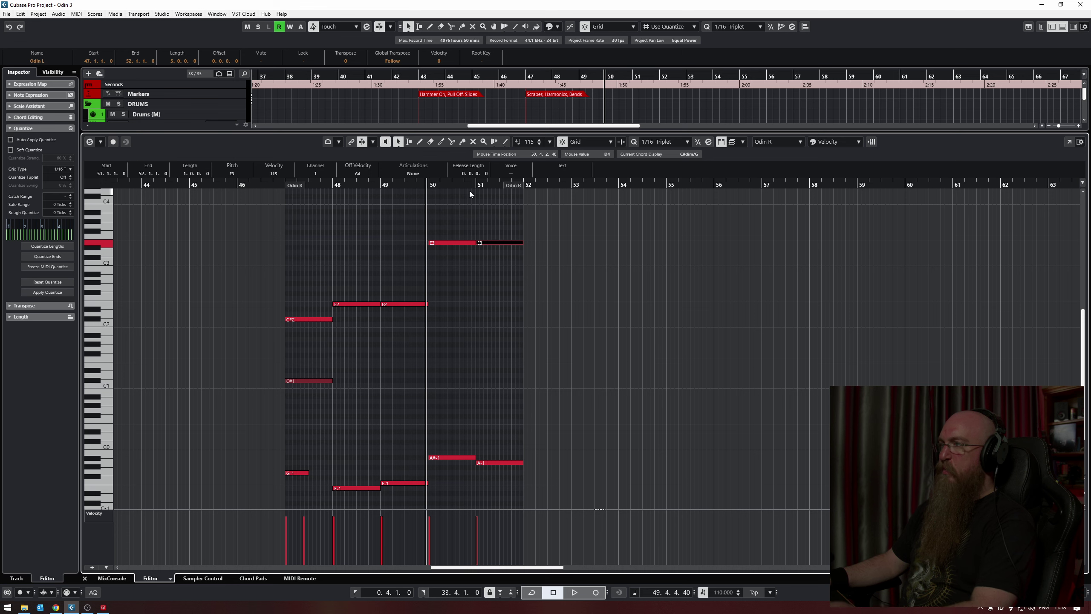
Try the natural harmonic note at bar 51 a semitone lower at D#3 and play it from bar 51
key("l")
key("space")
key("space")
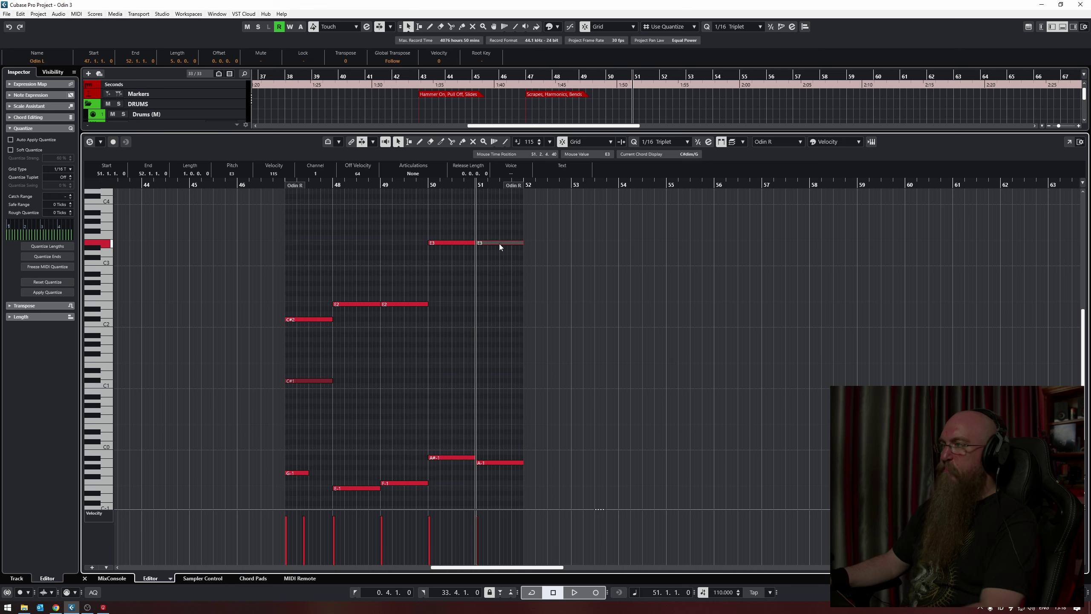
left_click(498, 245)
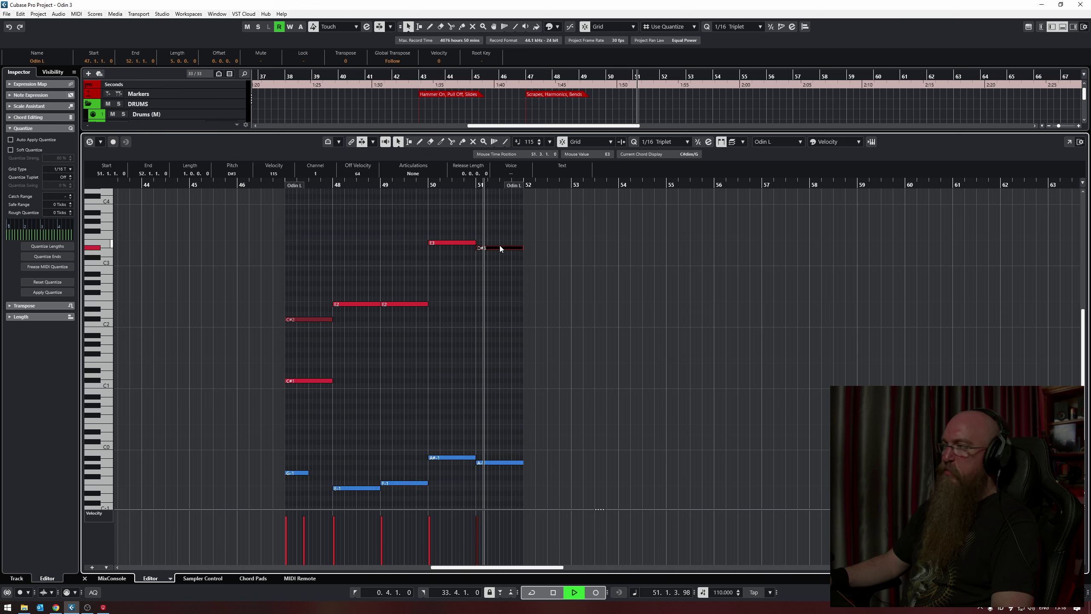
key("space")
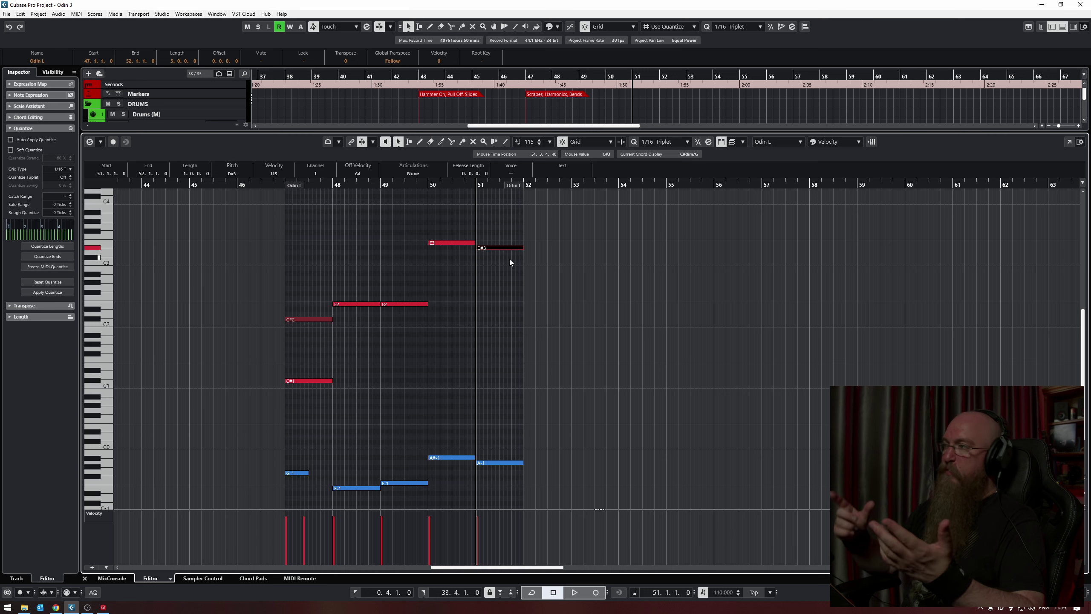
left_click(499, 249)
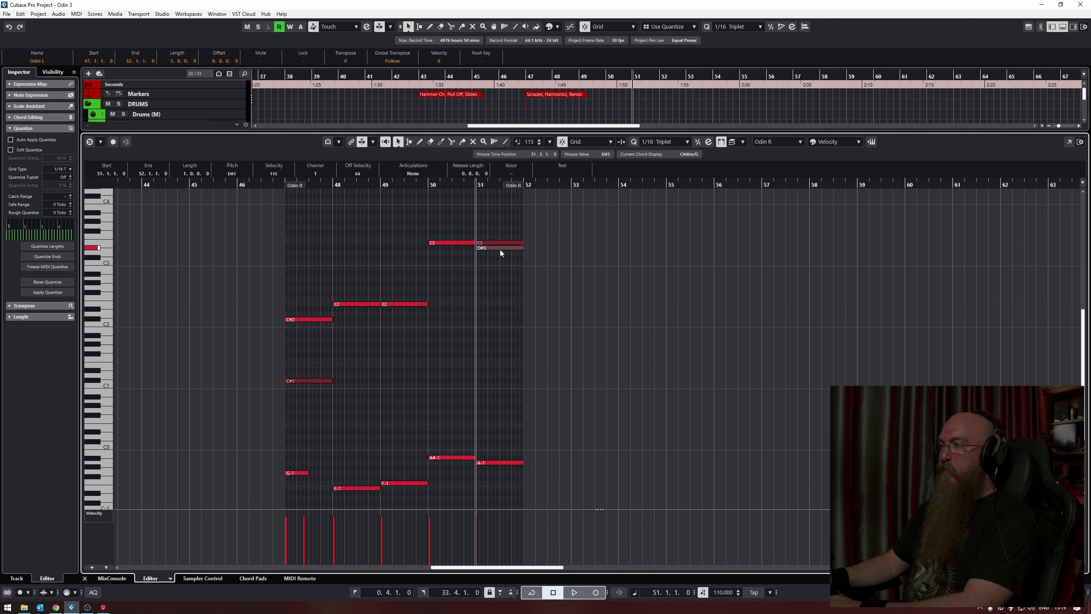
Play the bends from bar 48, and lower the fast bend note at bar 48 to D#2 in both Odin parts
left_click(332, 184)
key("space")
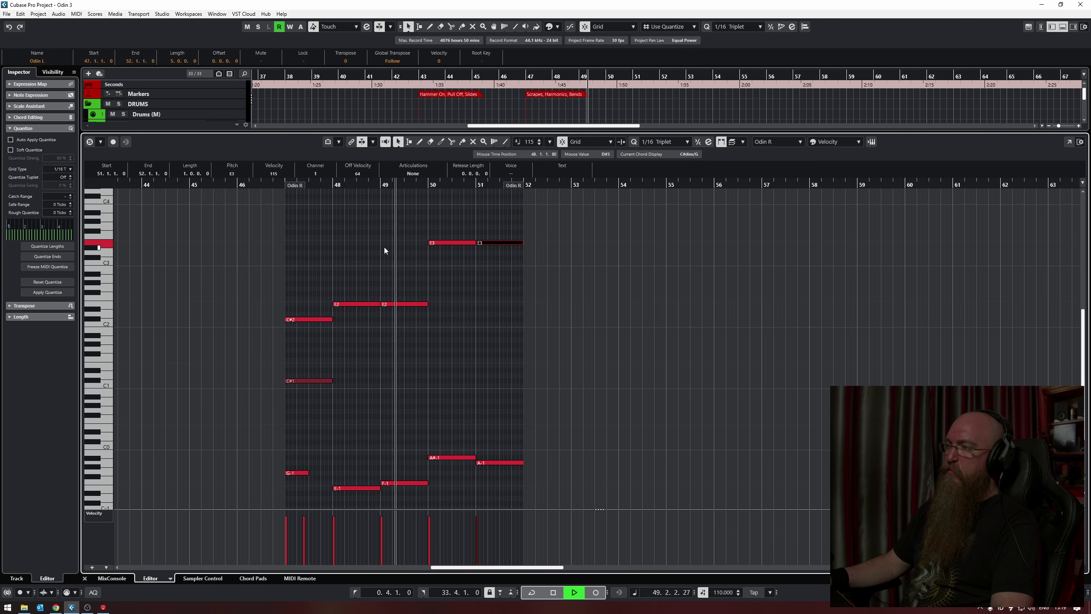
key("space")
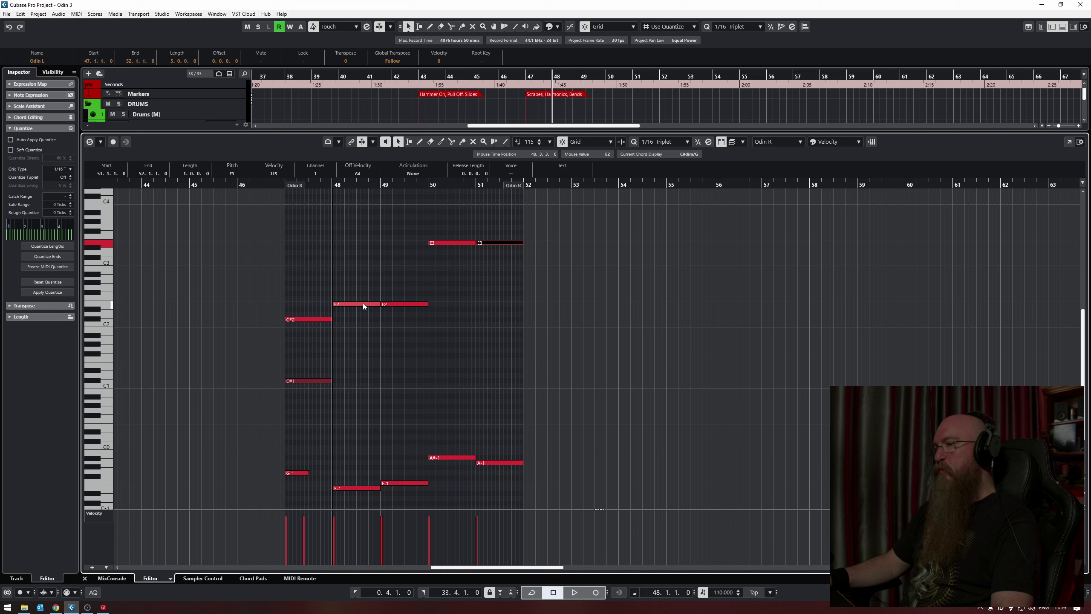
left_click(364, 305)
left_click_drag(356, 302, 365, 309)
key("space")
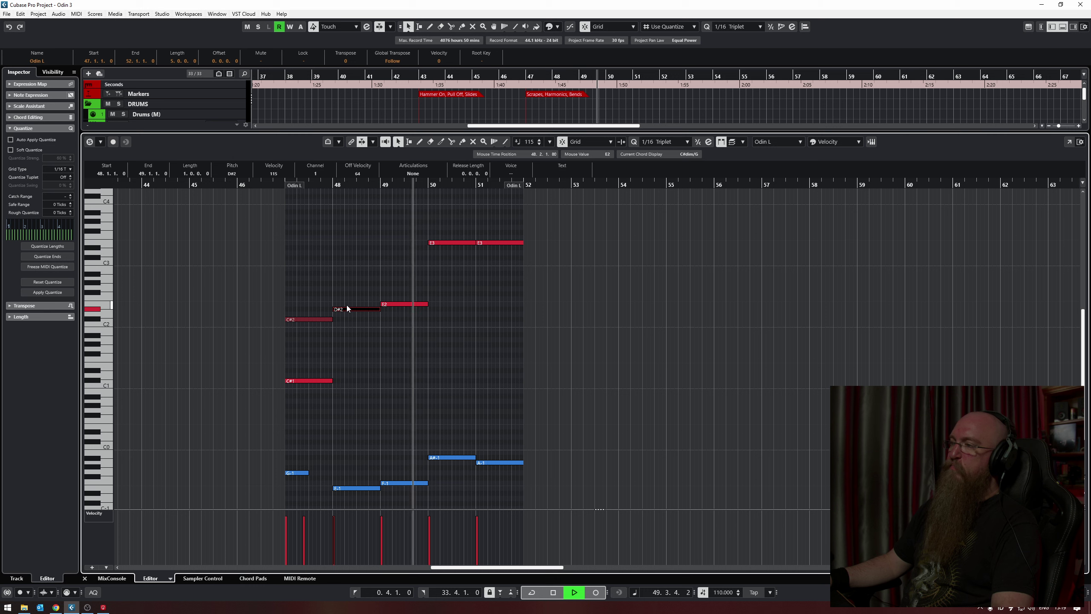
key("space")
Raise the slow bend note at bar 49 to F2 in both Odin parts and play from bar 48
left_click(400, 304)
key("Up")
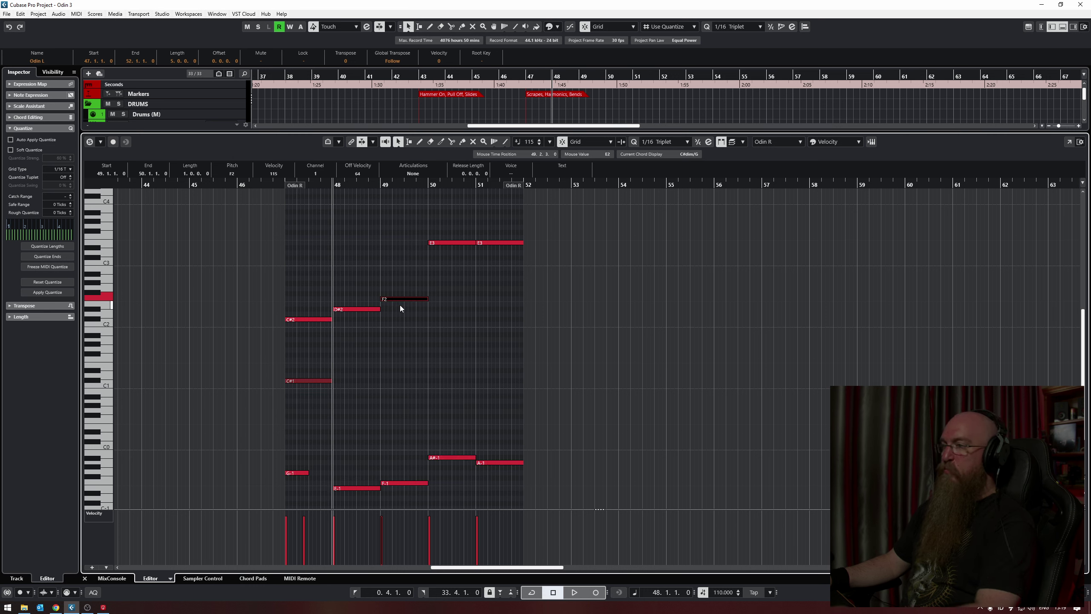
key("space")
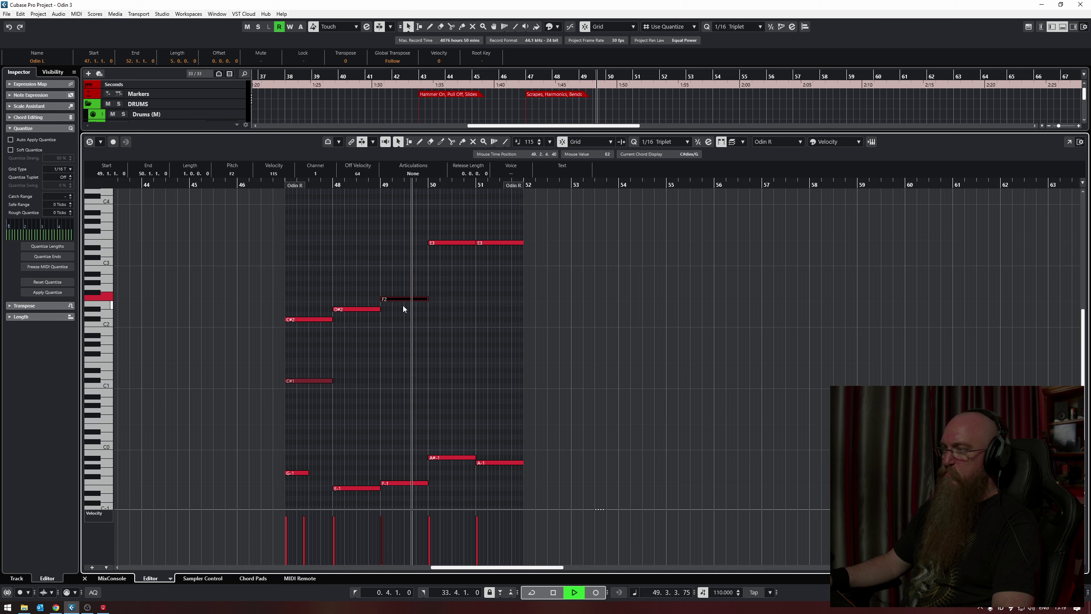
key("space")
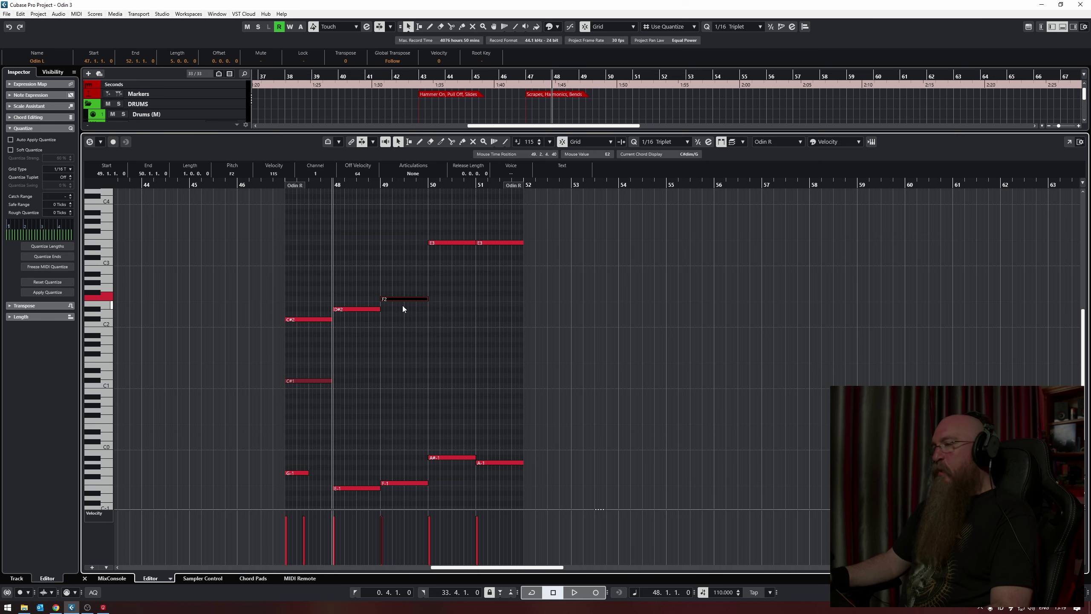
Close the note editor to show the whole arrangement and shrink the Force Vibrato automation lane of Odin Clean L
key("ctrl+alt+e")
key("g")
key("g")
key("g")
key("g")
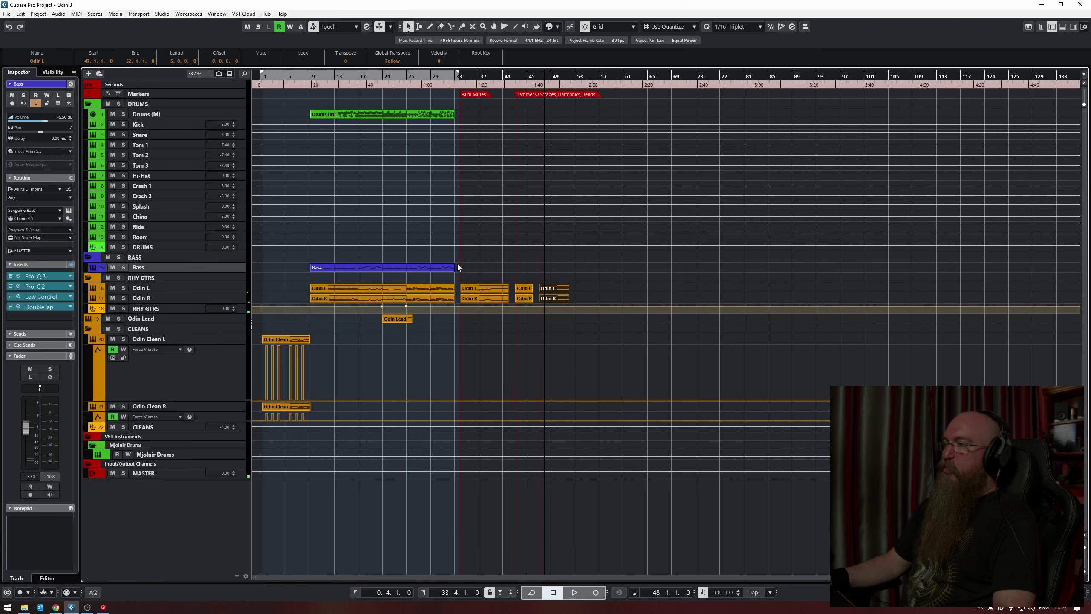
left_click(223, 391)
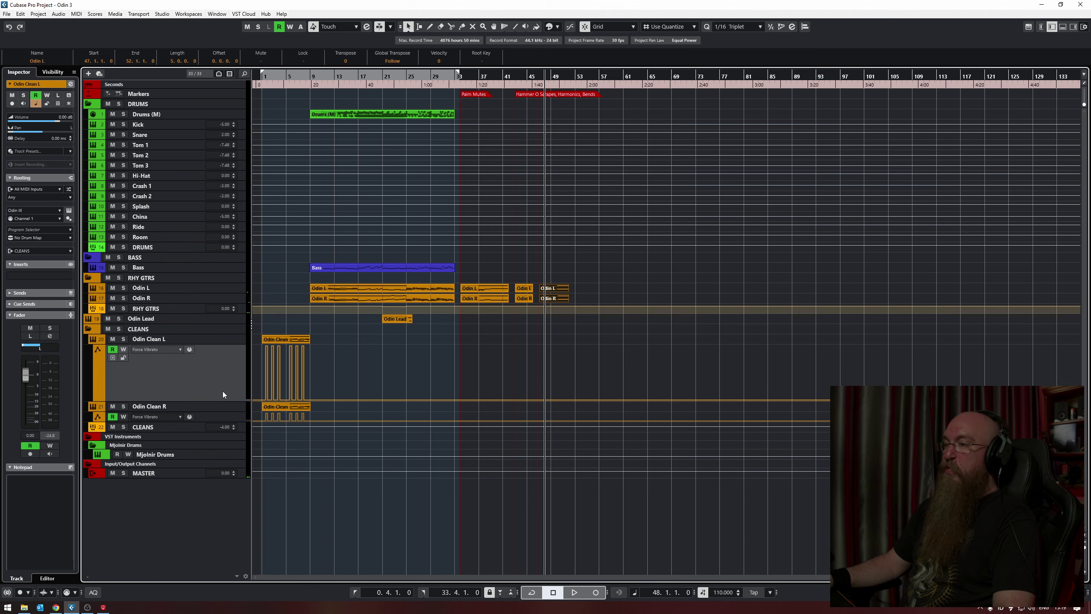
left_click_drag(228, 402, 227, 357)
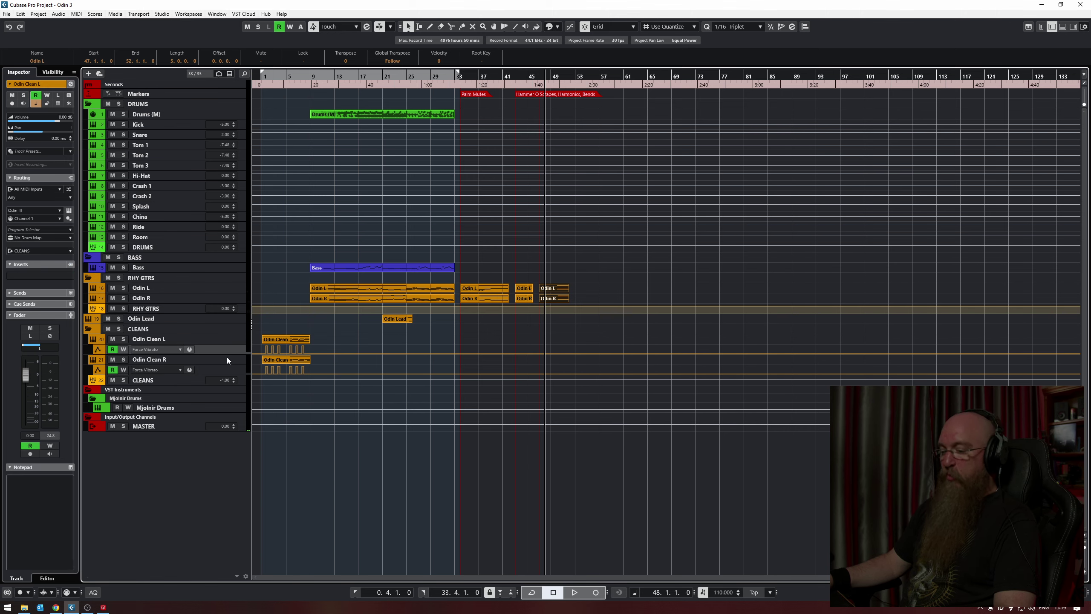
Open the instrument window of the Odin L track and toggle its keyswitch list off and back on for review
left_click(232, 288)
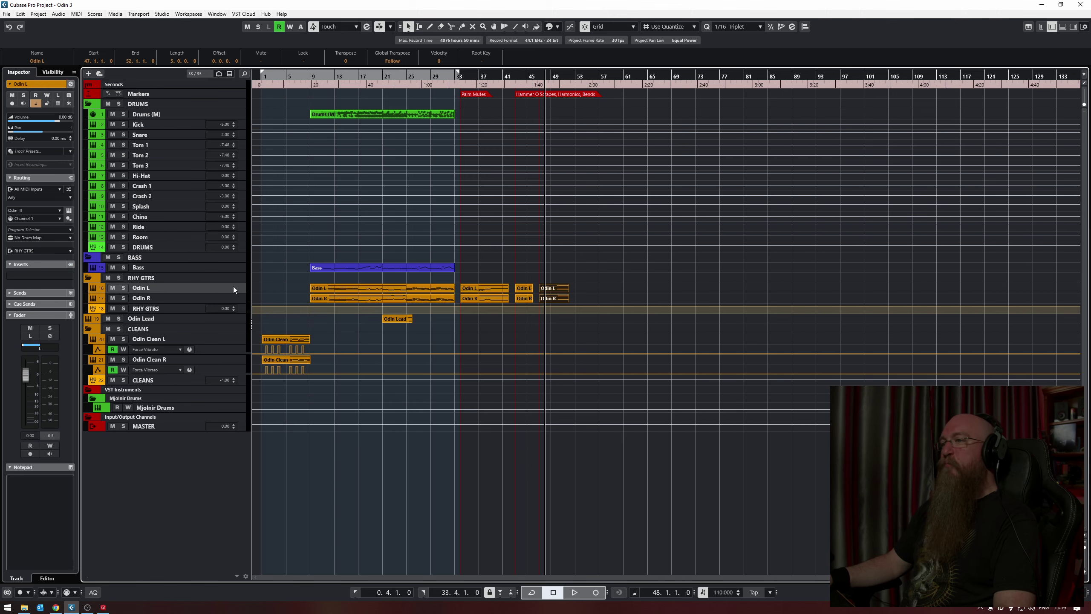
left_click(69, 210)
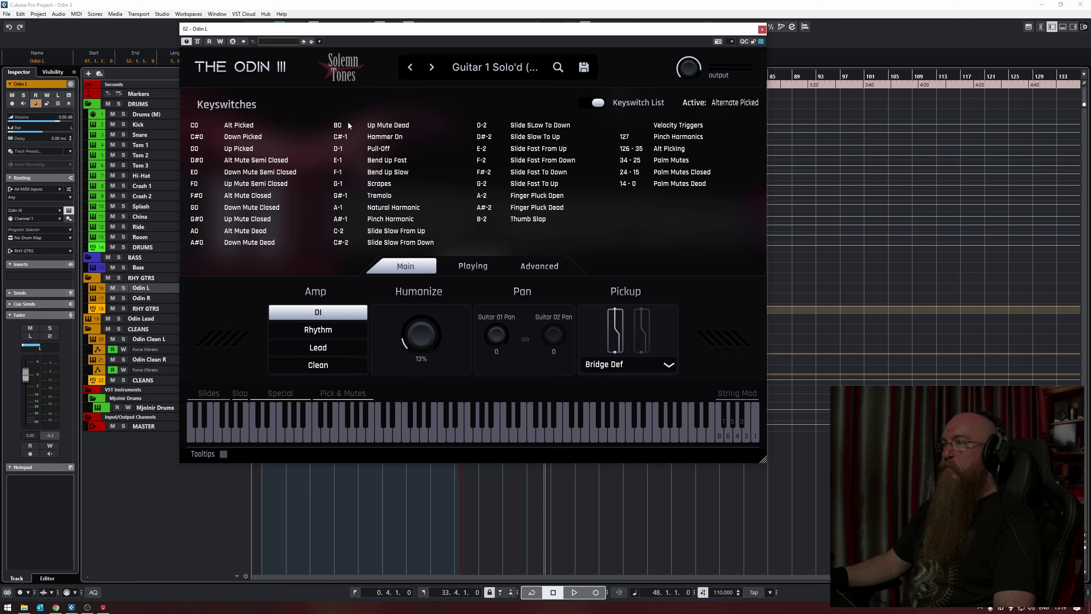
left_click_drag(369, 31, 287, 66)
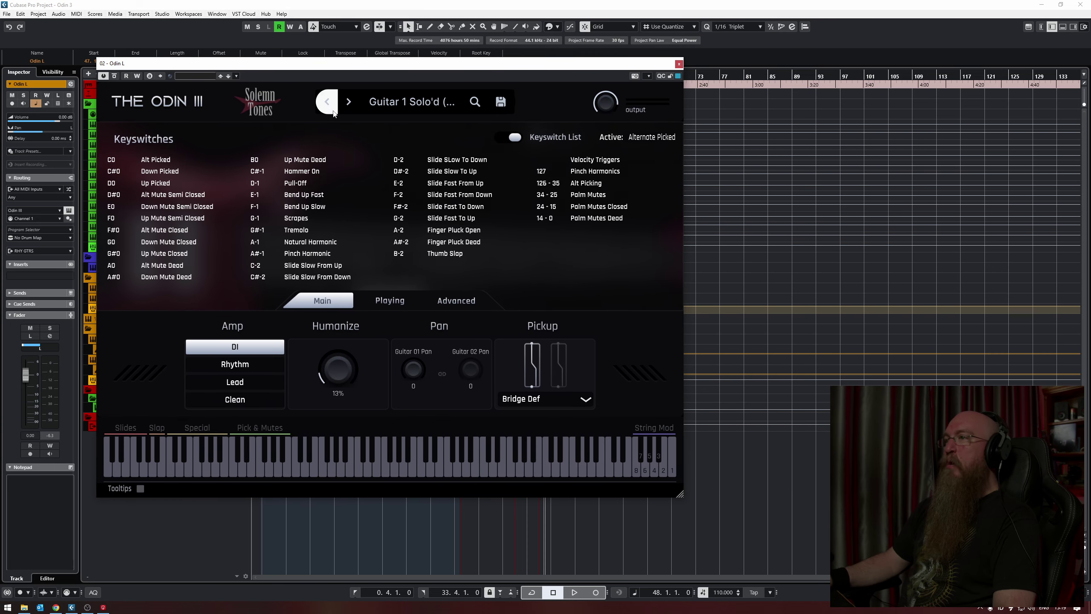
left_click(327, 203)
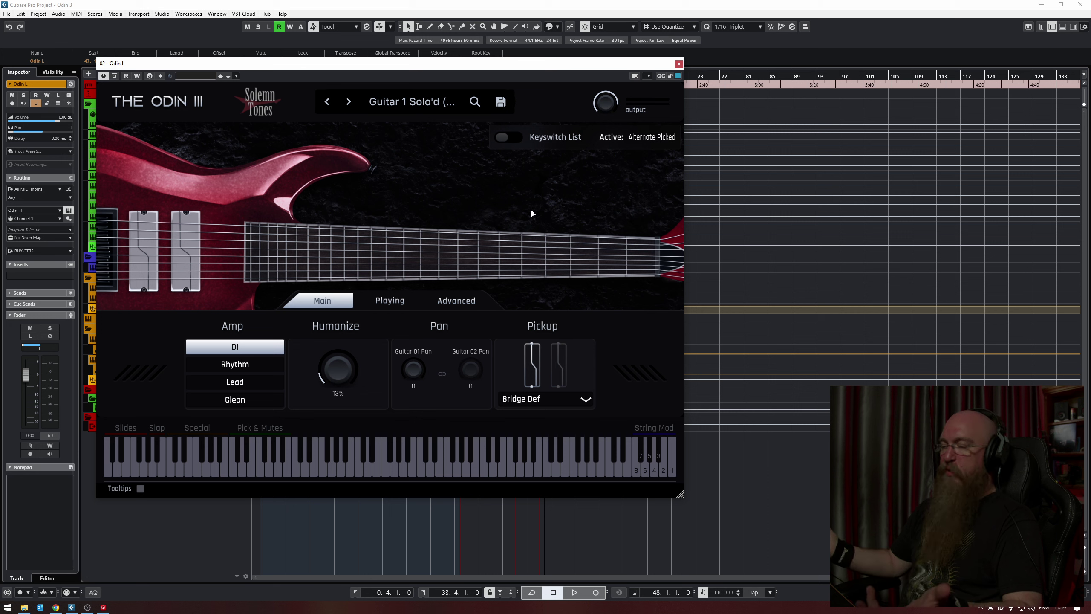
left_click(510, 139)
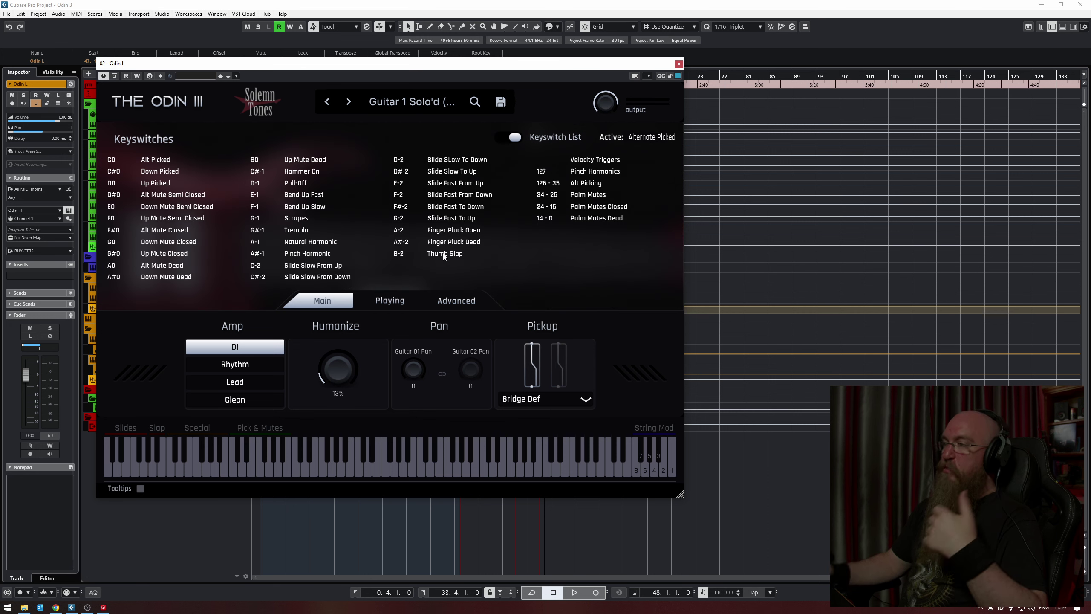
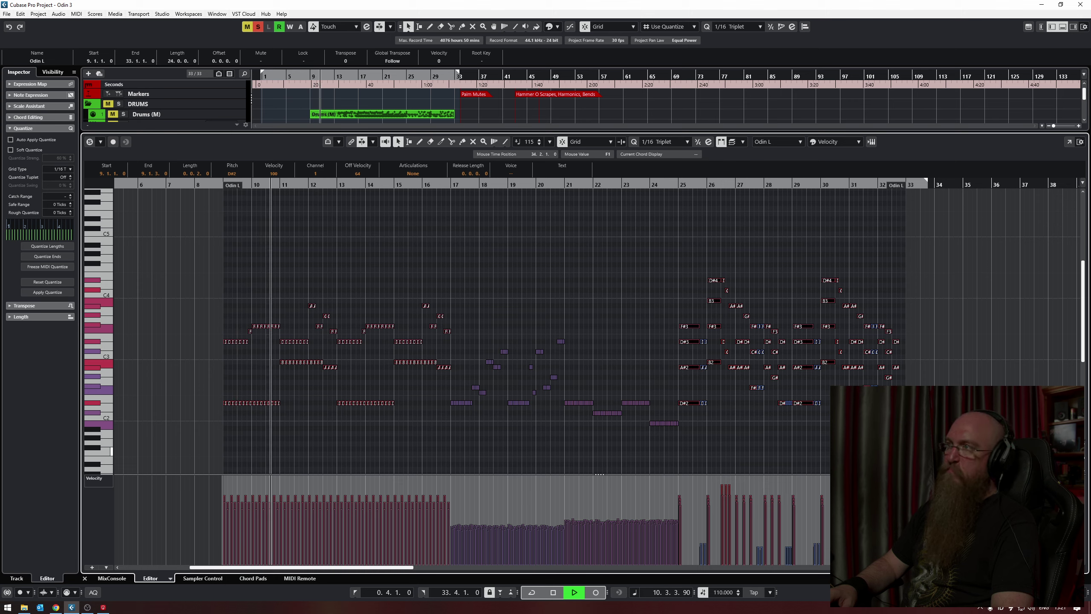
Transpose all selected notes in bars 9 to 32 up one semitone, with the riff's lowest note at E2, and play from just before bar 9
key("space")
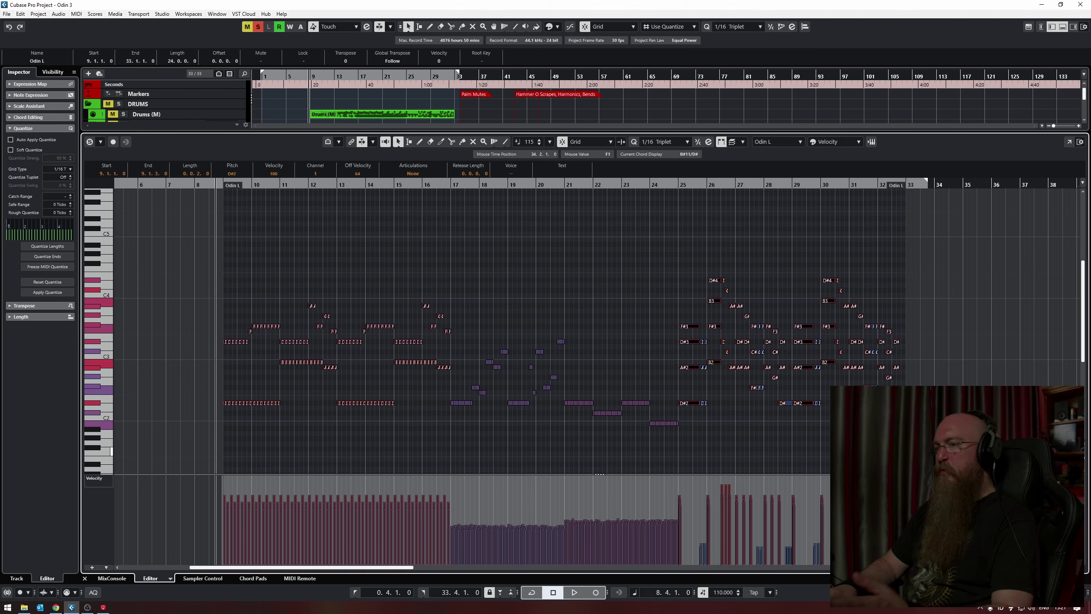
key("Up")
key("Up")
key("Down")
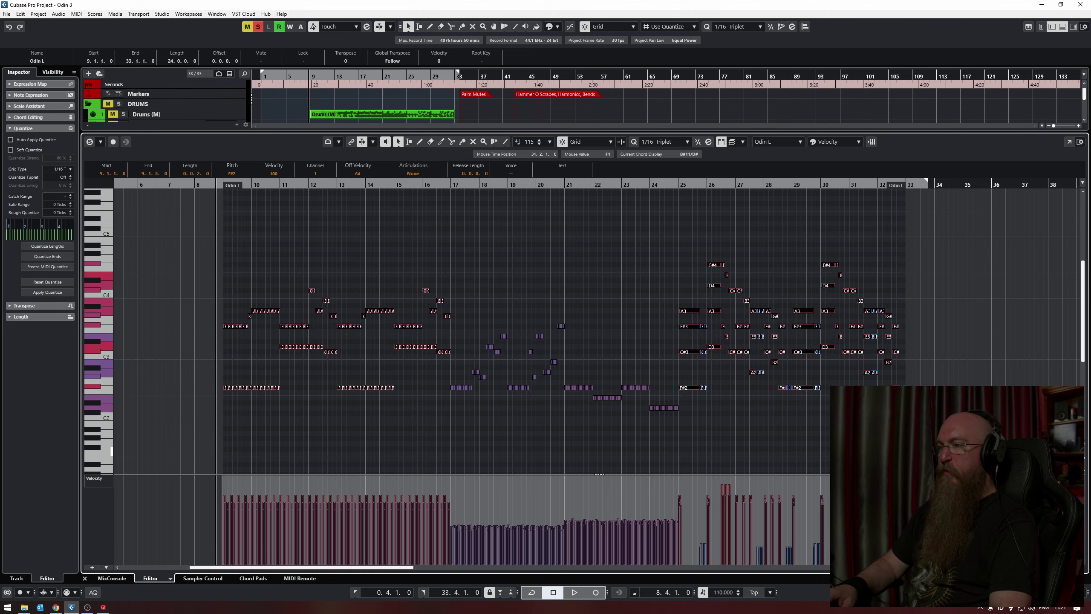
scroll(322, 377, "up", 3)
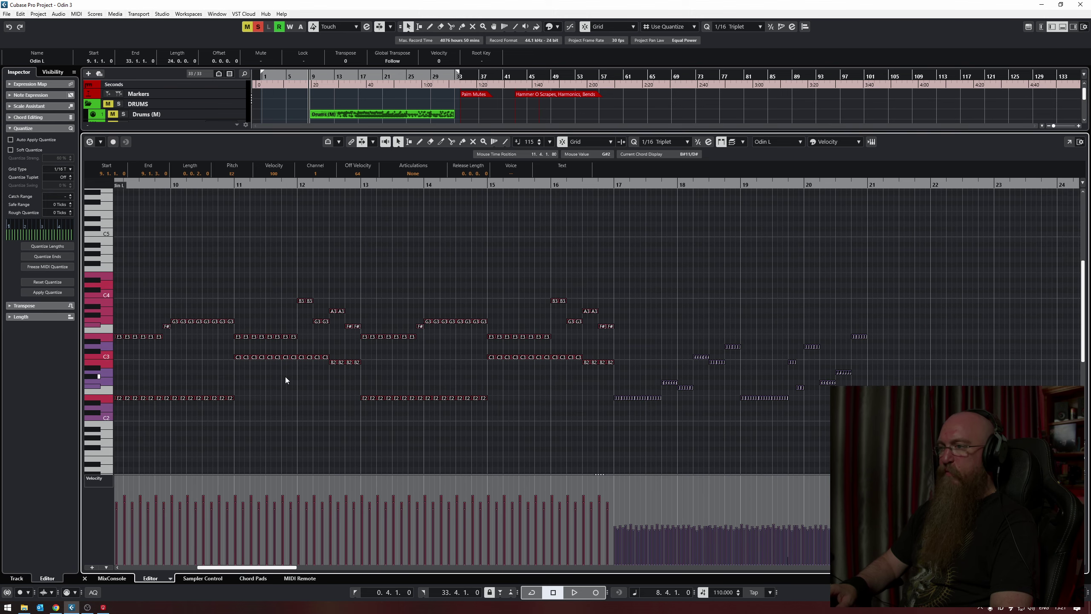
scroll(236, 283, "left", 3)
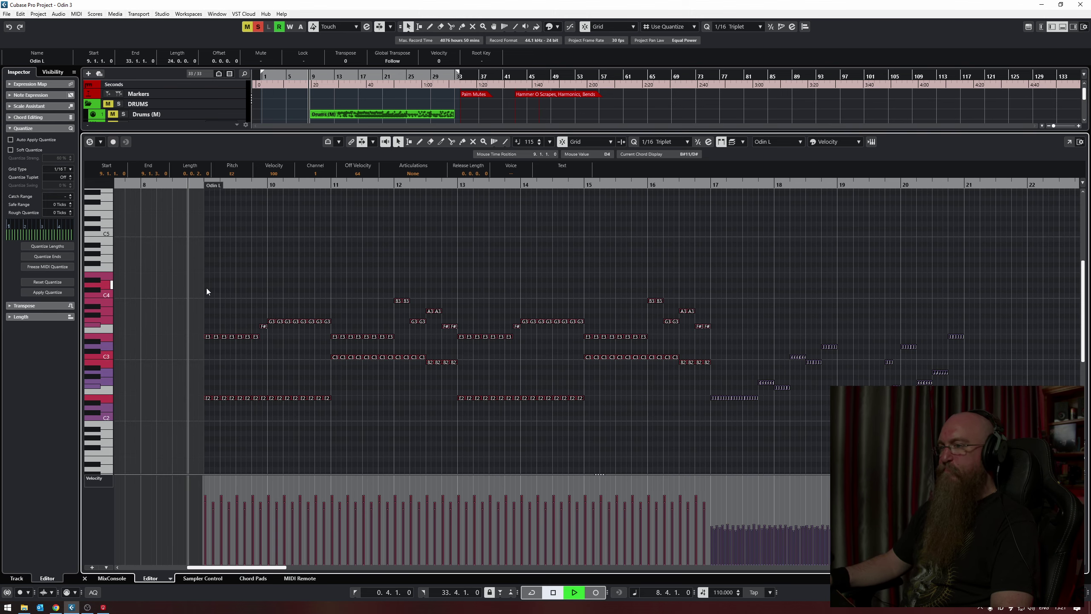
key("space")
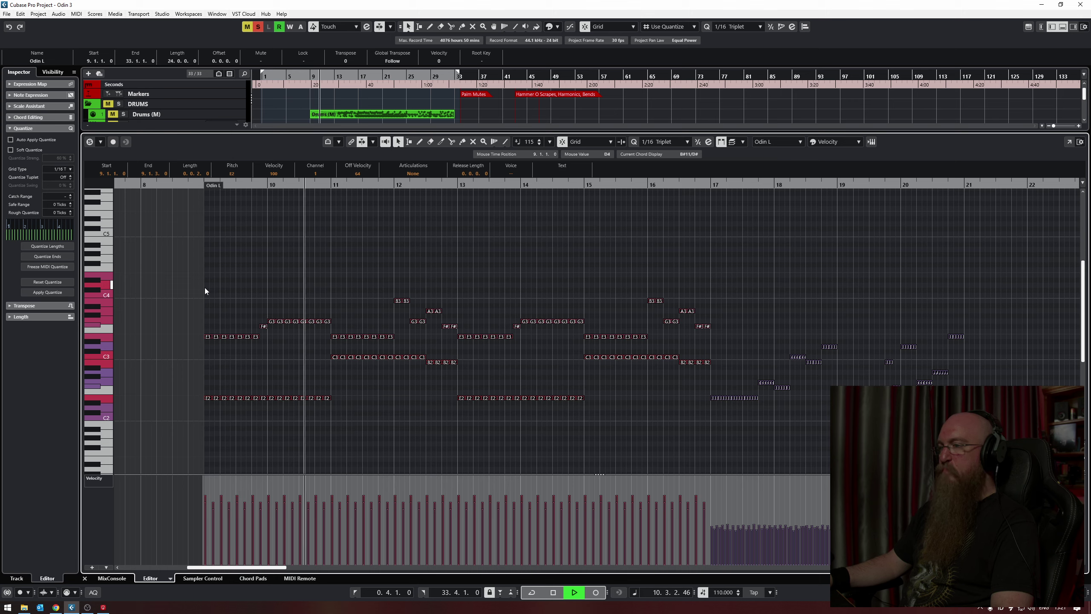
key("space")
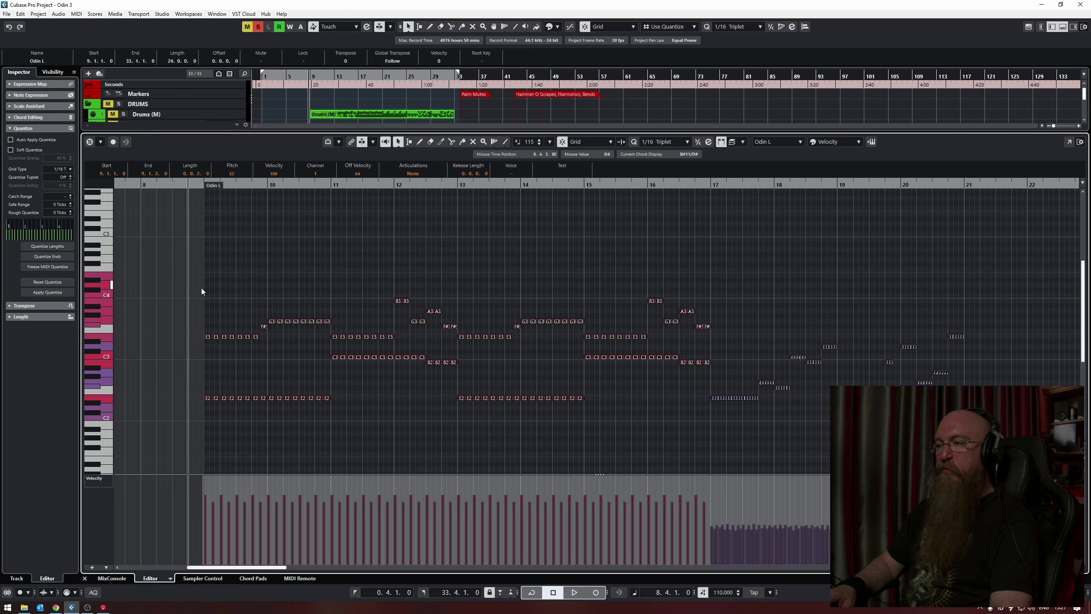
Transpose the selected notes in bars 9 to 32 down seven semitones, with the riff's lowest note at A1, and play the riff
key("Down")
key("Down")
key("Down")
key("Down")
key("Down")
key("Down")
key("Down")
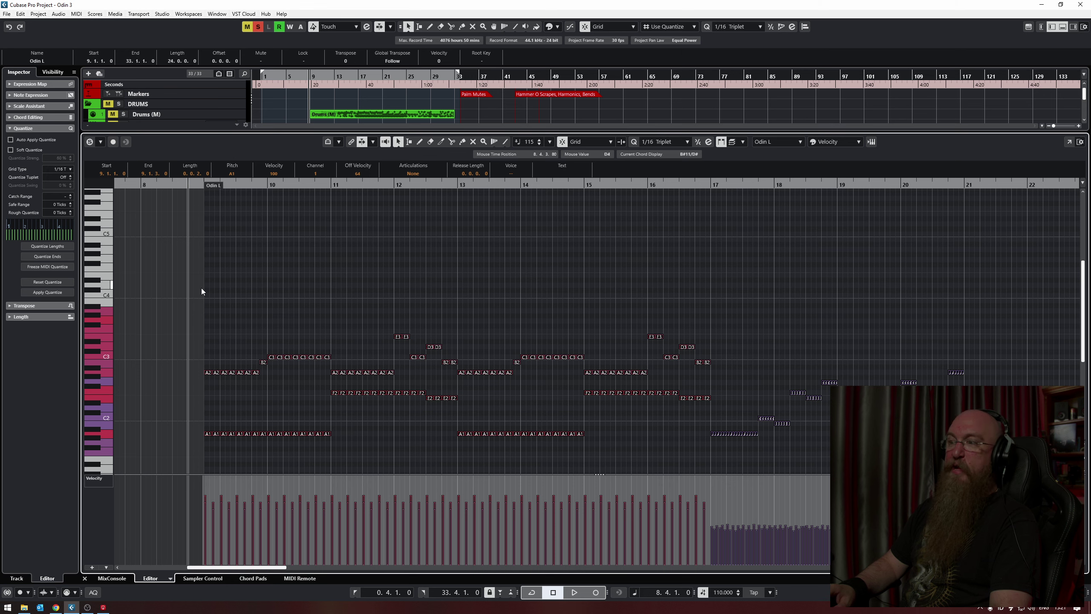
key("space")
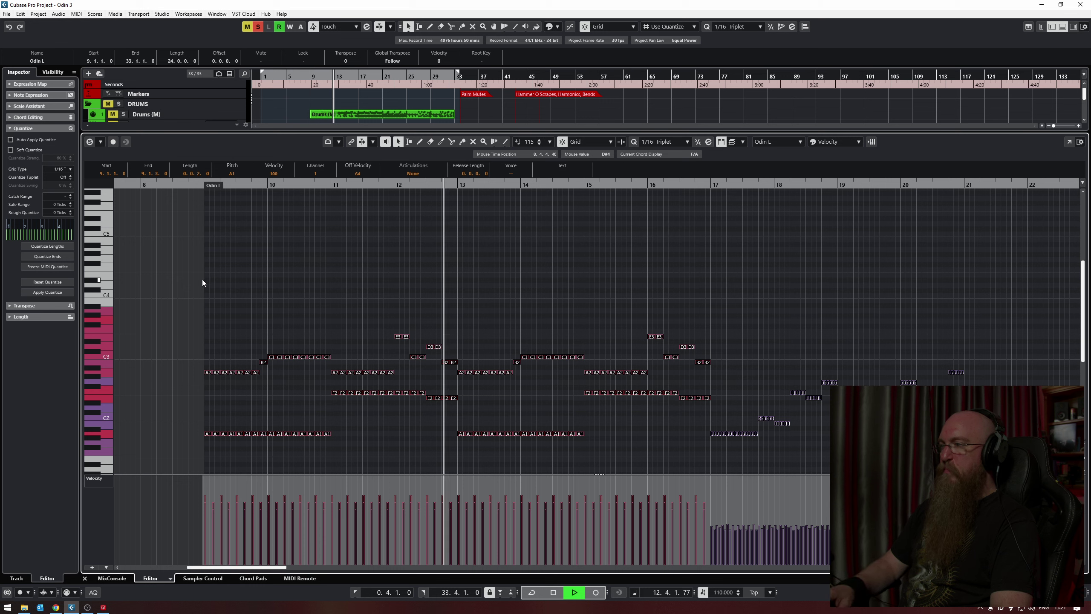
key("space")
Transpose the selected notes up four semitones so the opening riff's lowest note is C#2
key("Up")
key("Up")
key("Up")
key("Up")
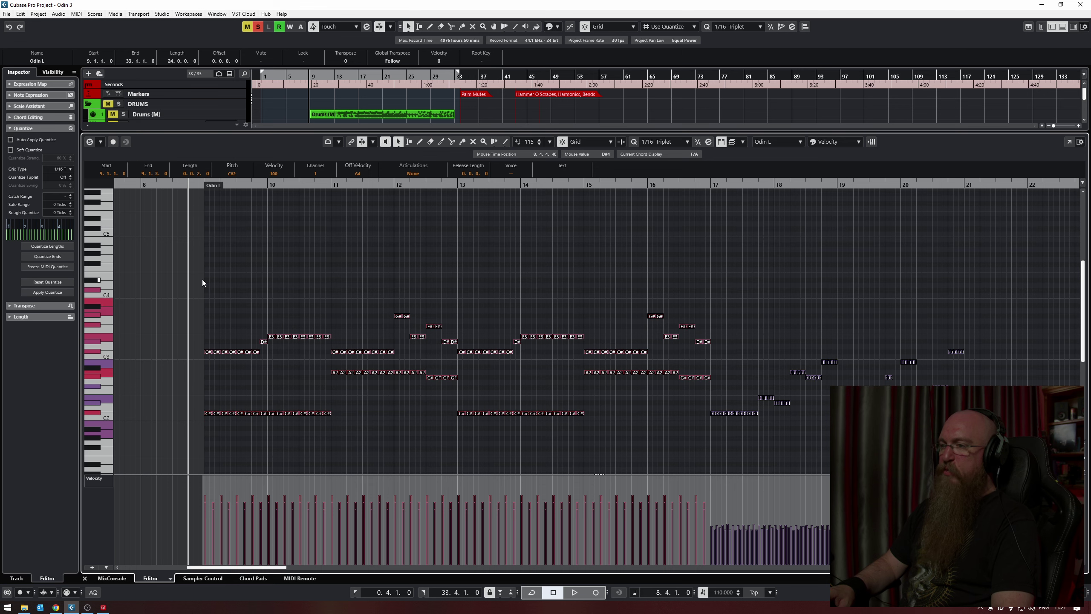
scroll(427, 319, "down", 4)
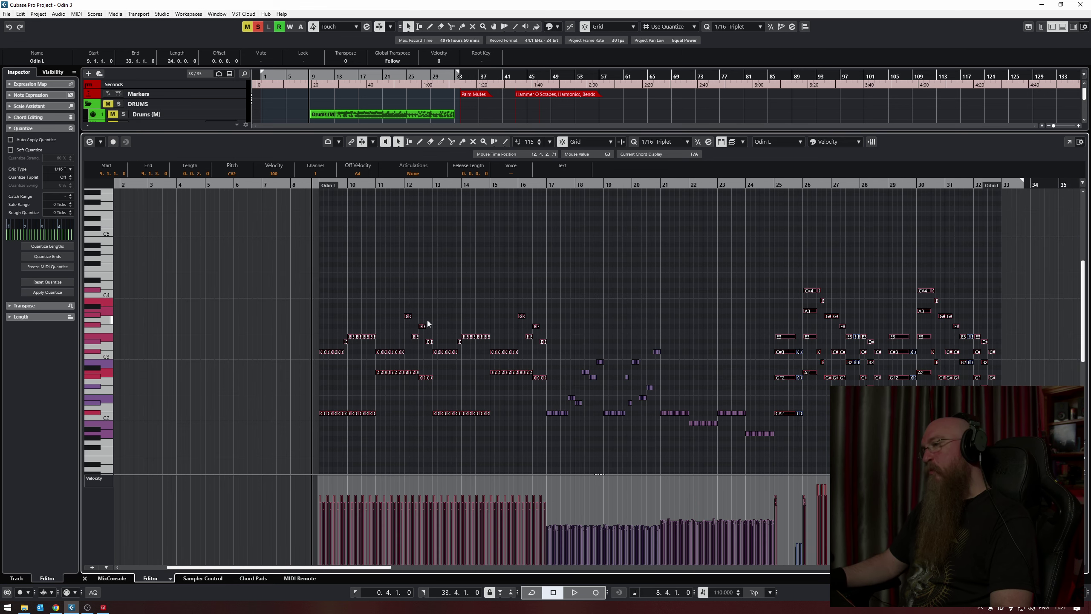
scroll(452, 346, "up", 1)
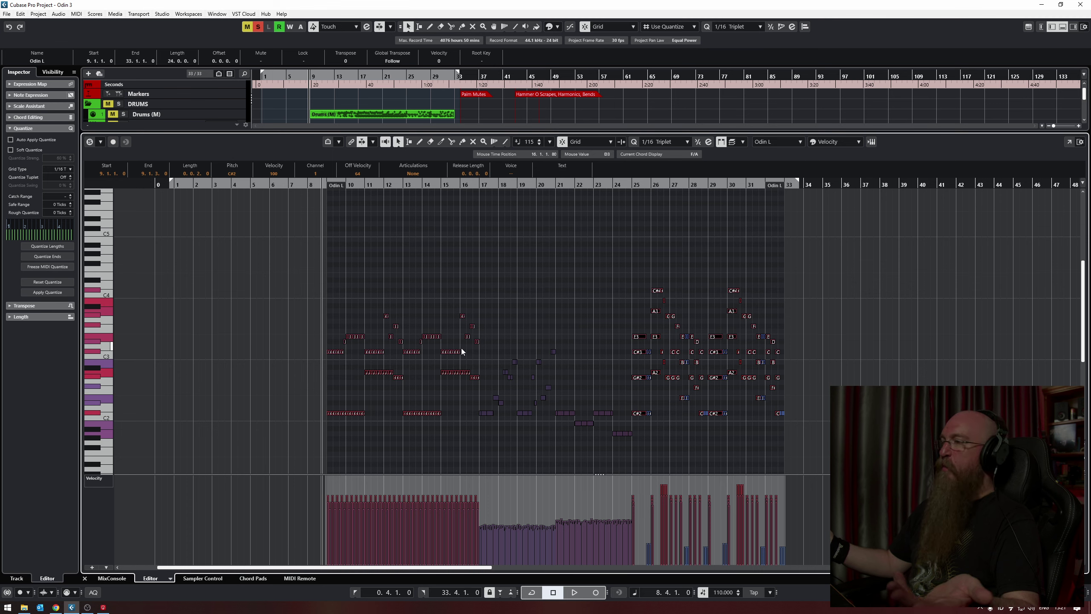
Close the note editor and turn off solo on the RHY GTRS group track
key("ctrl+e")
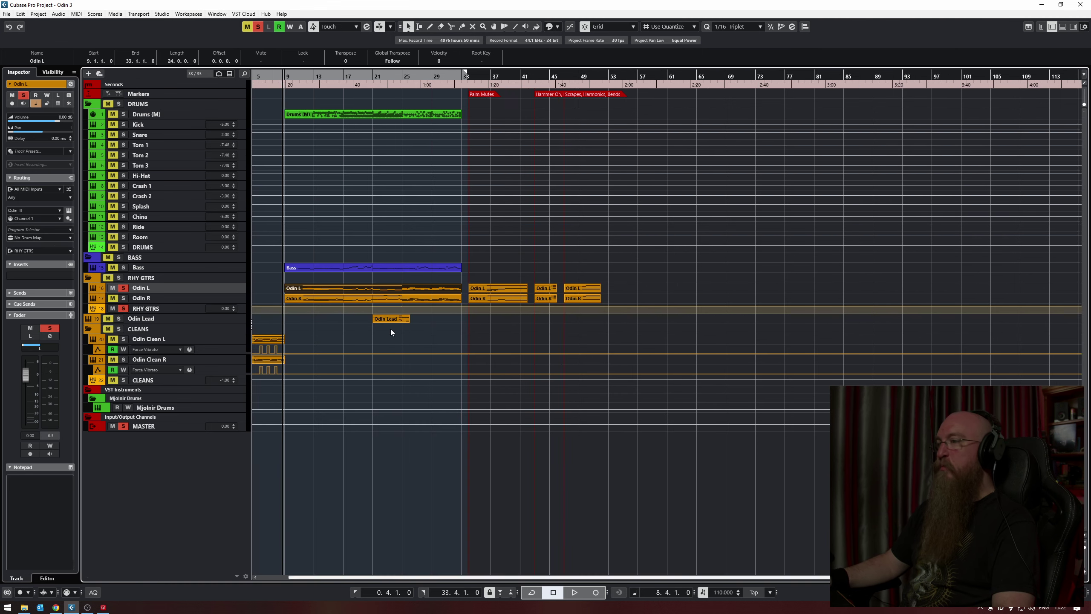
left_click(124, 308)
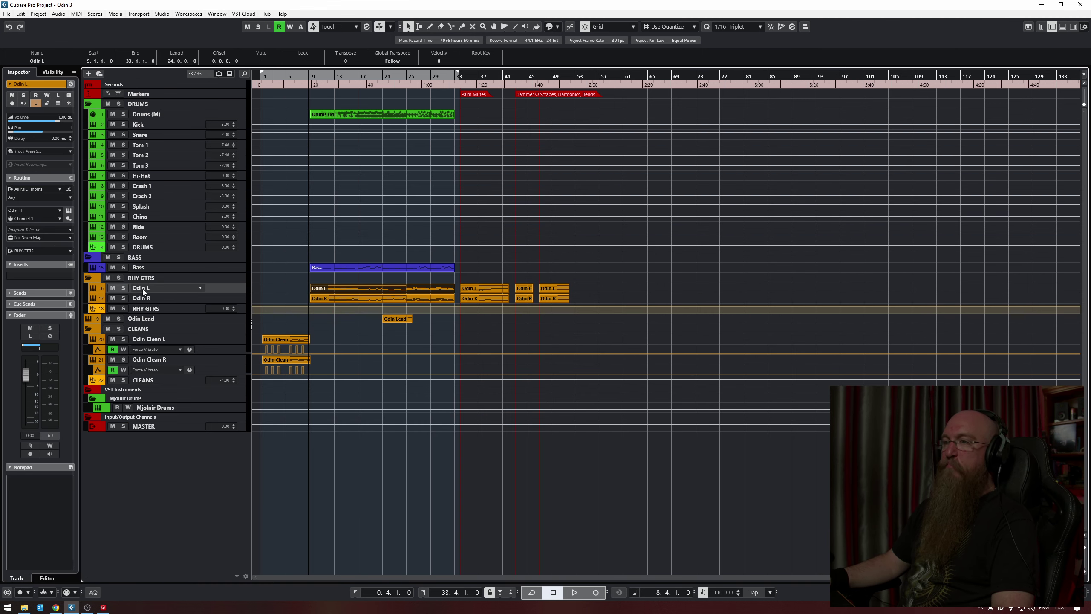
Open the Odin L instrument window, hide its keyswitch list, and move the window clear of the track's inspector
left_click(68, 210)
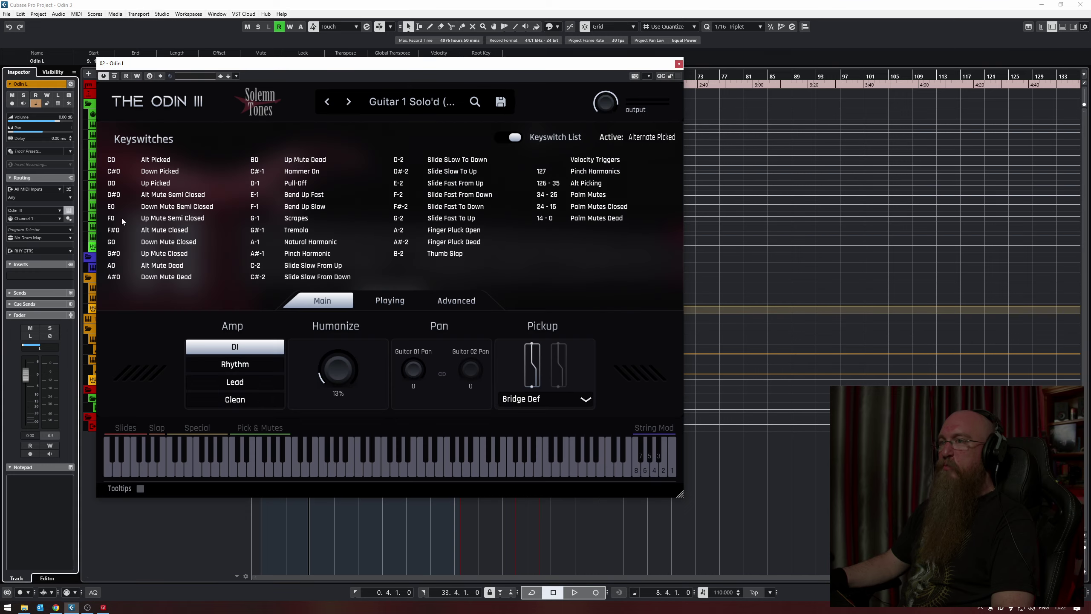
left_click(517, 139)
left_click_drag(483, 63, 493, 36)
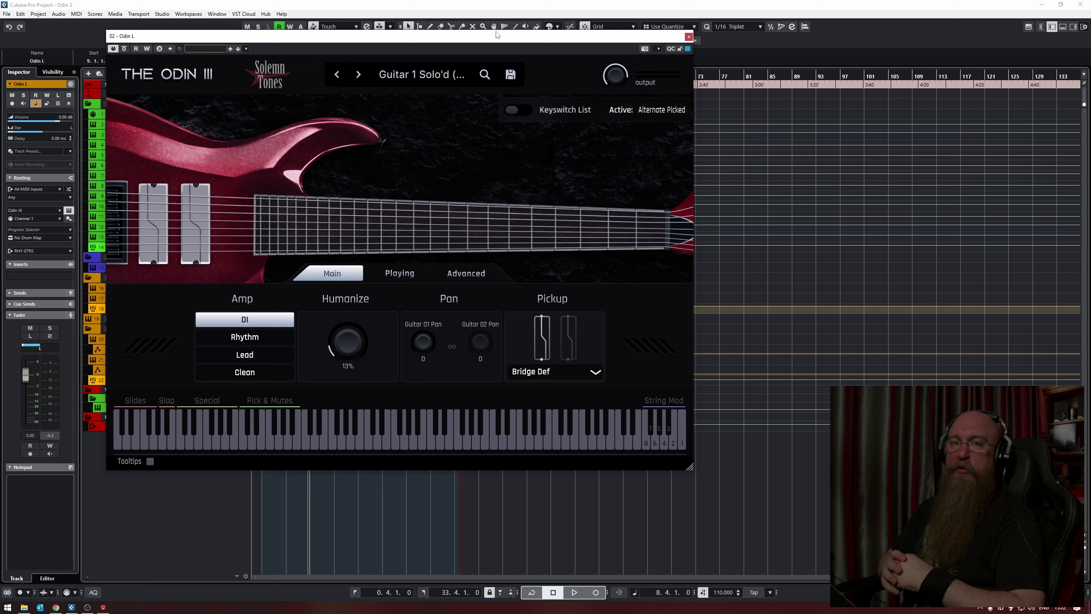
left_click_drag(496, 34, 592, 33)
Review the Fortin Nameless Suite X amp insert on RHY GTRS, close it, and reposition the Odin L window
left_click(19, 188)
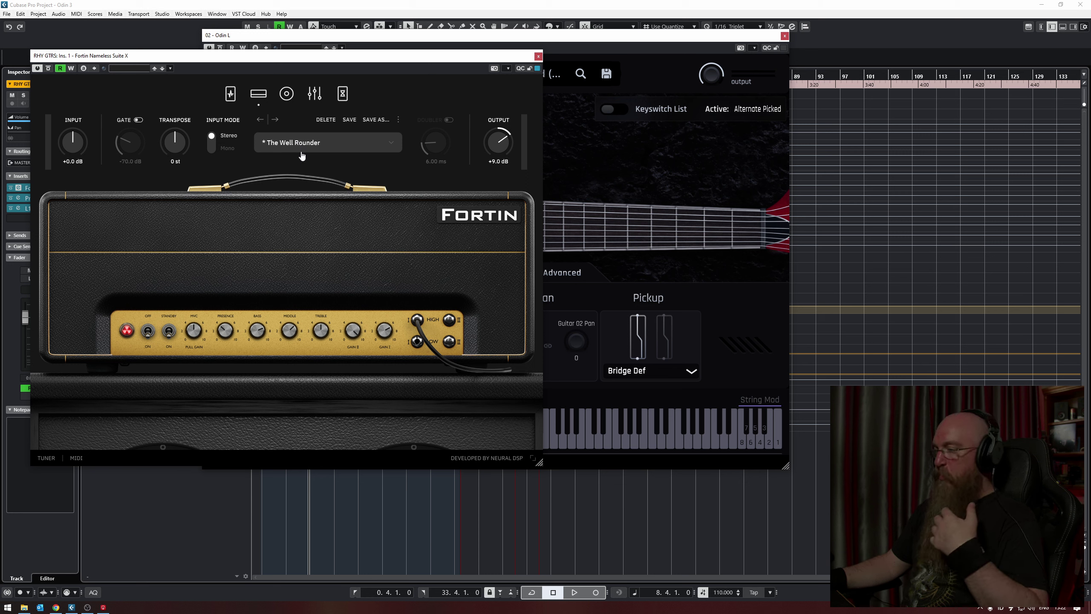
left_click(538, 56)
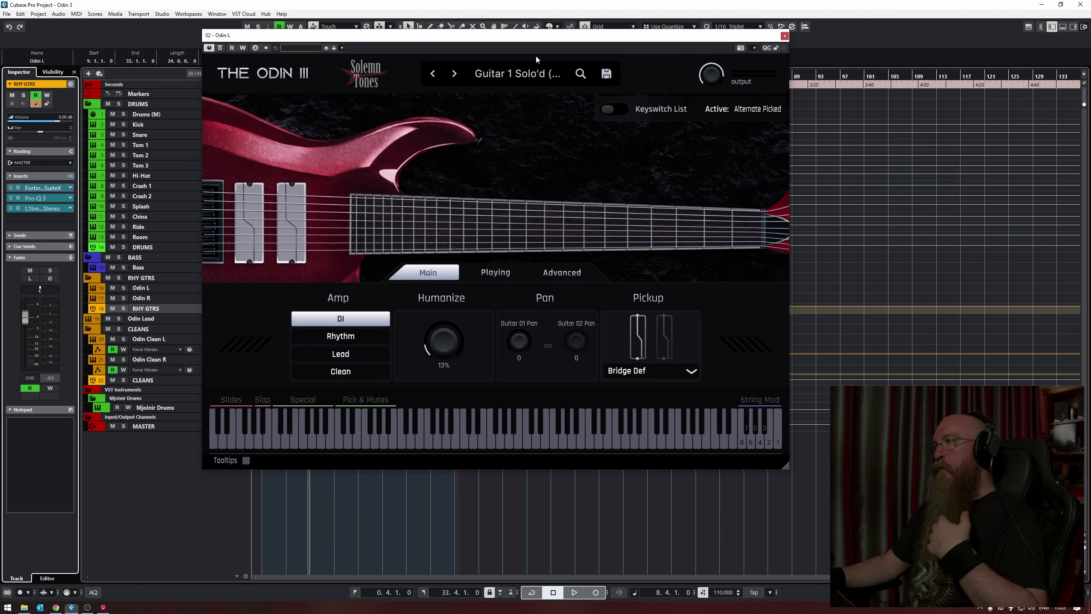
left_click_drag(453, 38, 362, 59)
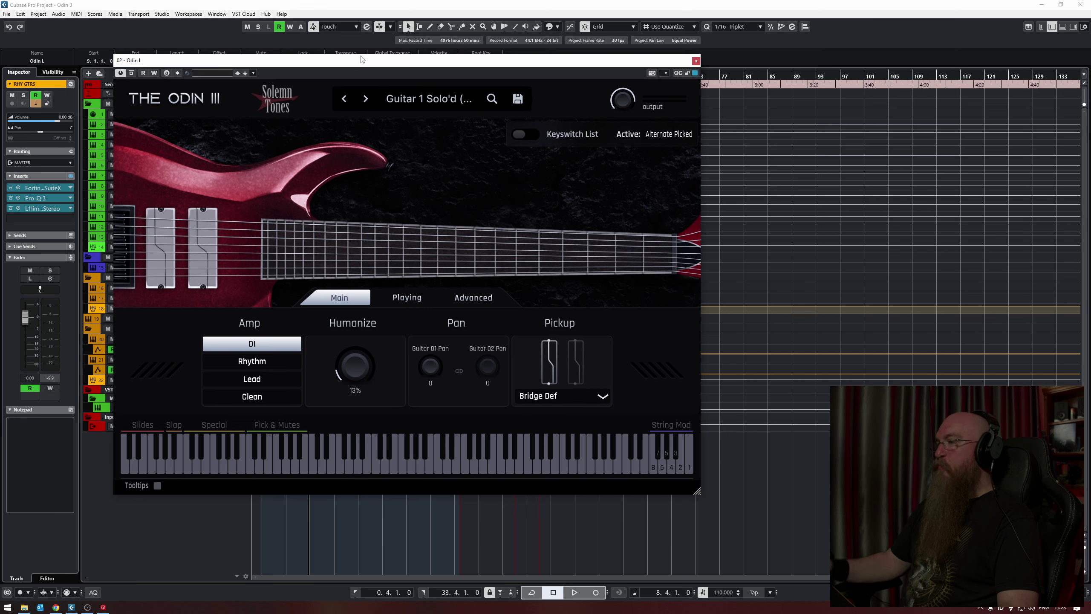